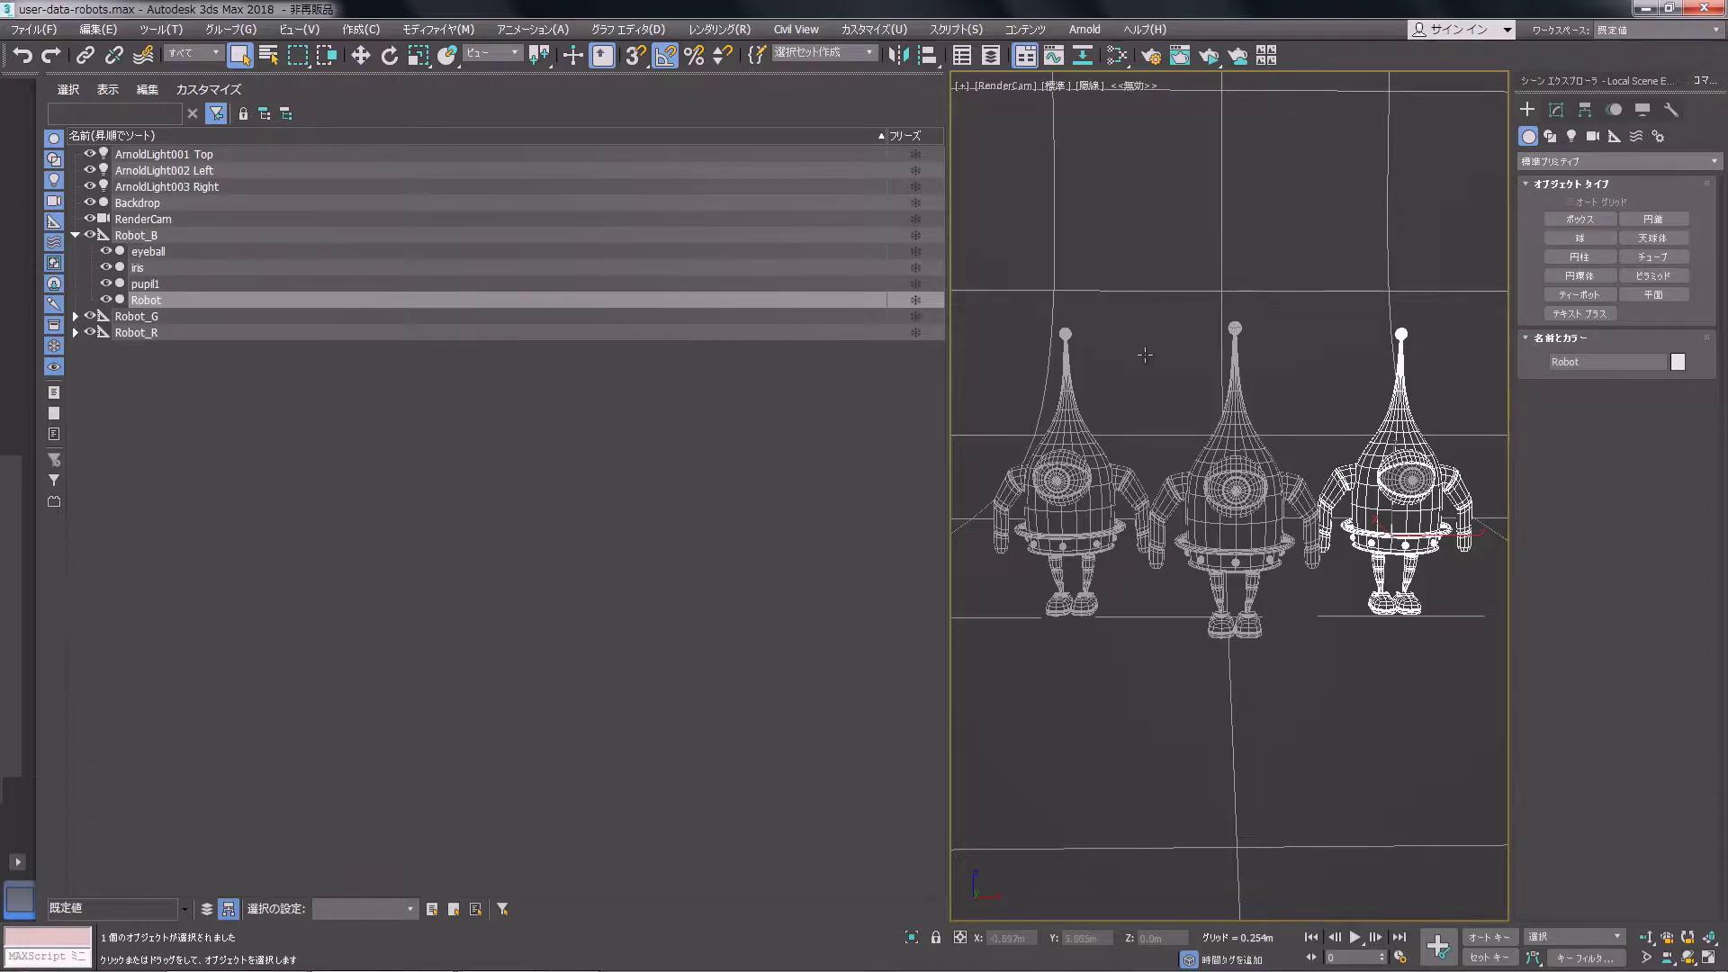
Step: Check in Render Setup that the current output height is 480
{"action": "left_click", "coordinate": [1153, 58]}
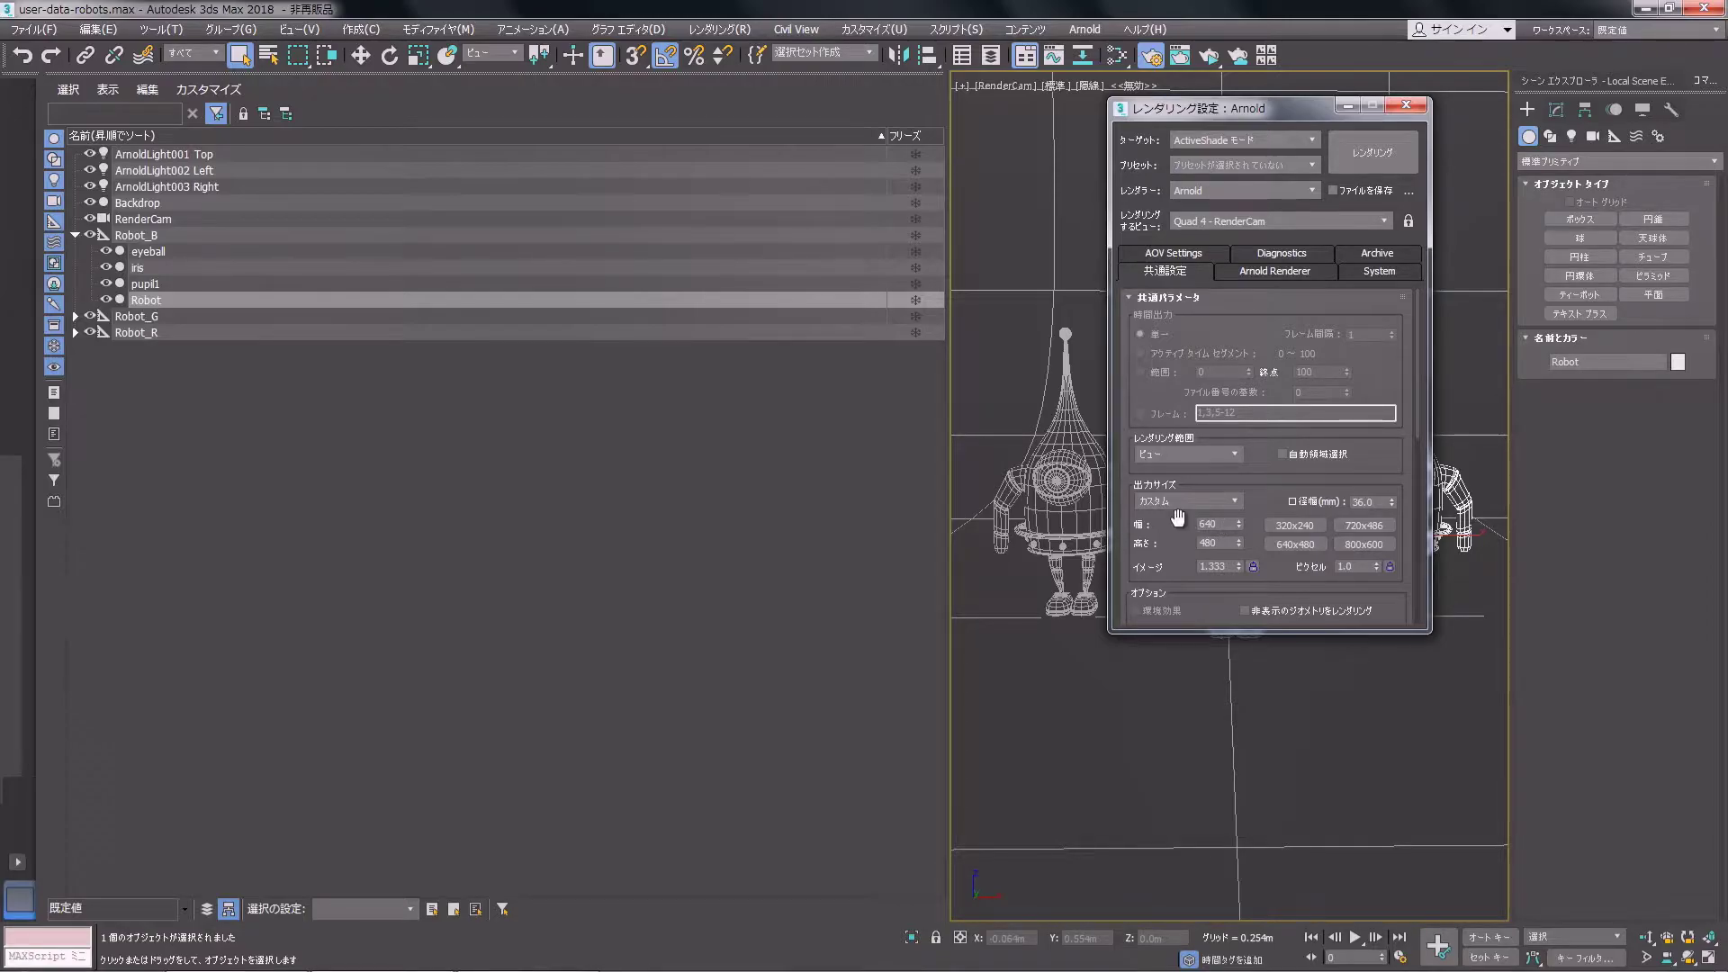
{"action": "double_click", "coordinate": [1208, 543]}
{"action": "left_click", "coordinate": [1406, 107]}
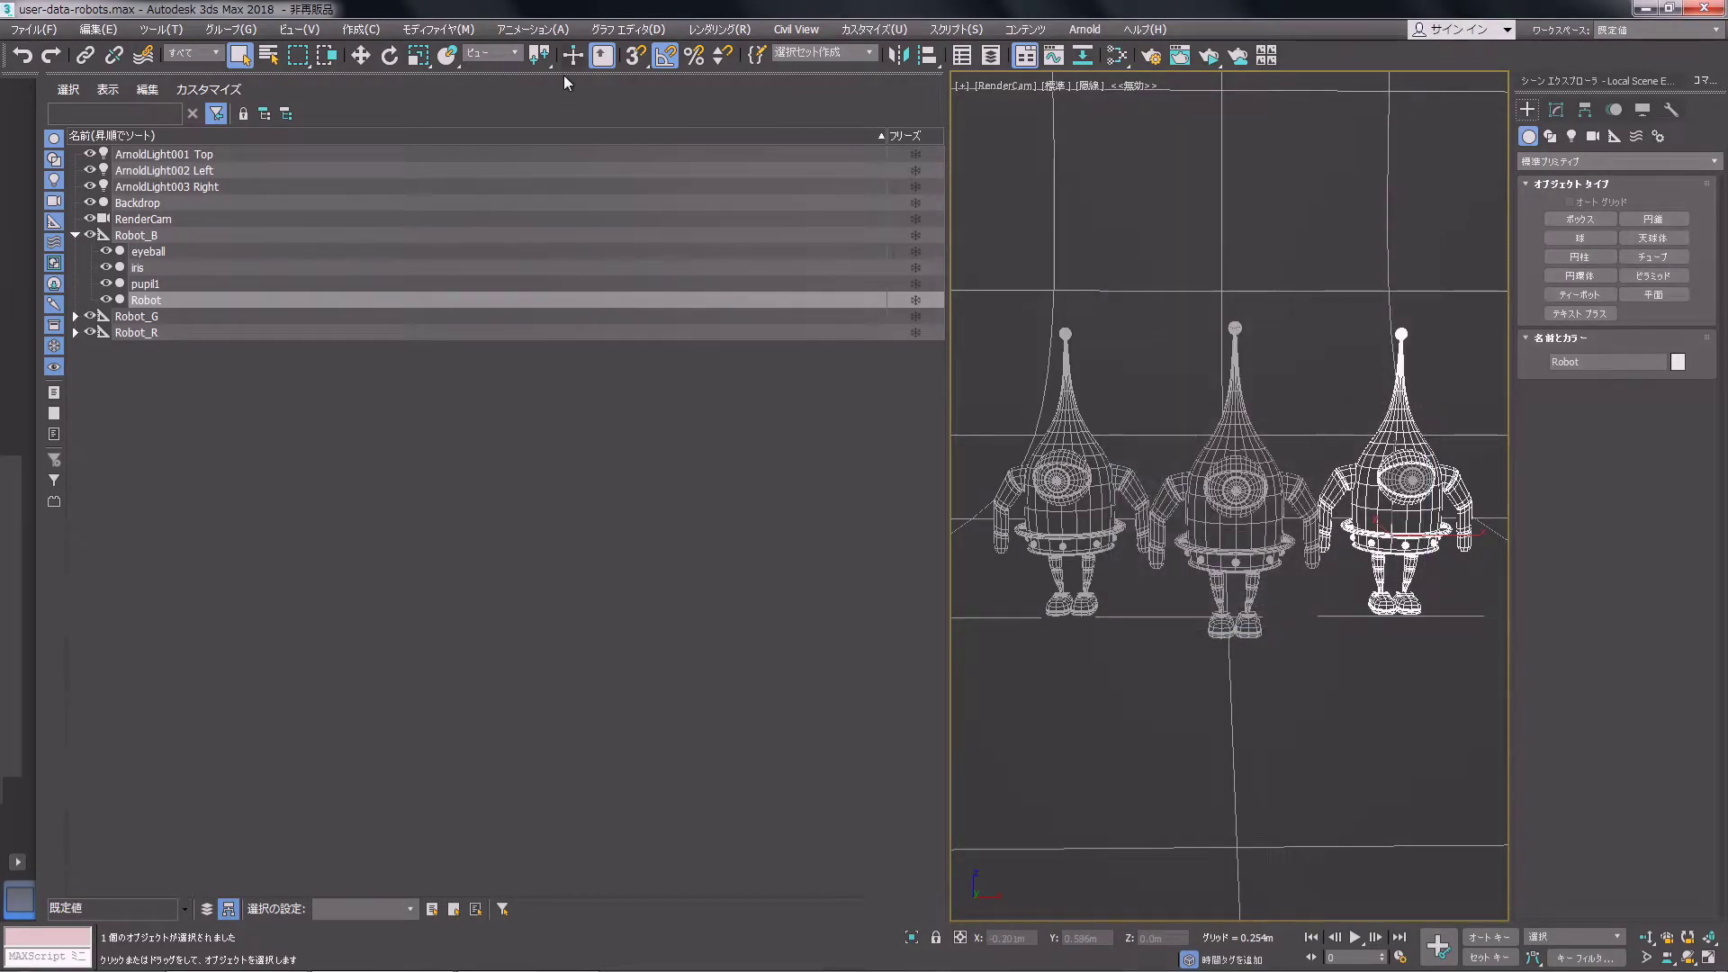
Step: Open the State Sets window, dock it into the layout and add a Compositor View
{"action": "left_click", "coordinate": [718, 30]}
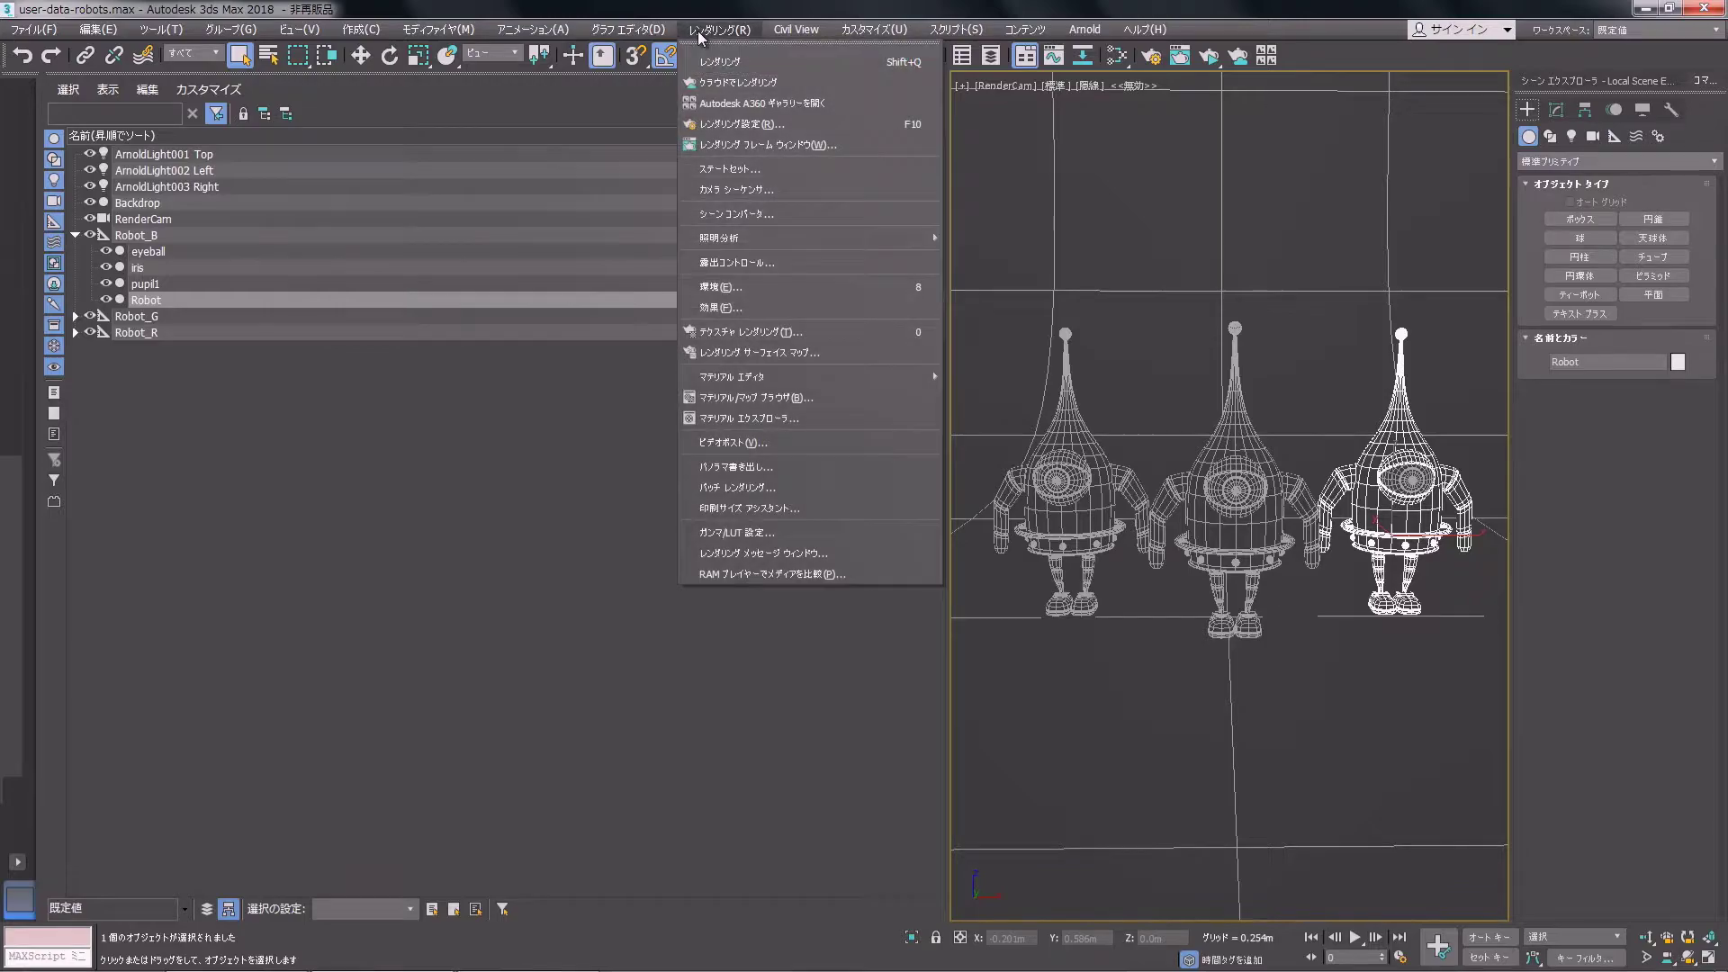
{"action": "left_click", "coordinate": [746, 171]}
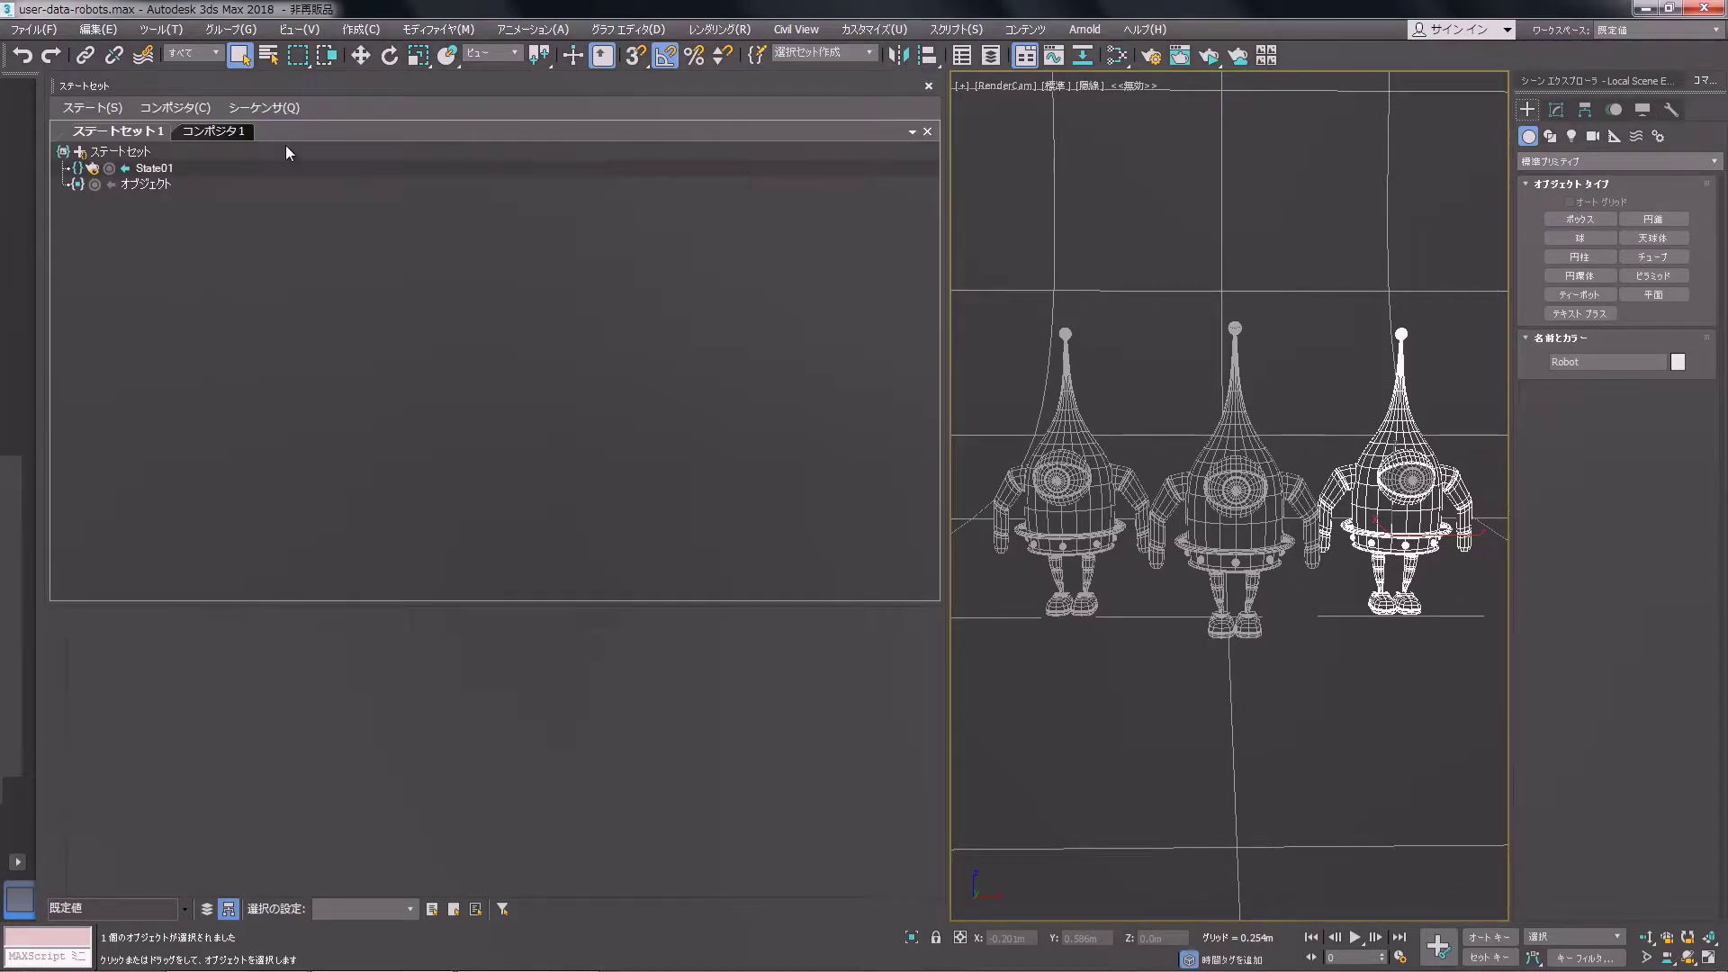
{"action": "mouse_move", "coordinate": [76, 90]}
{"action": "left_mouse_down"}
{"action": "mouse_move", "coordinate": [180, 150]}
{"action": "mouse_move", "coordinate": [120, 113]}
{"action": "left_mouse_up"}
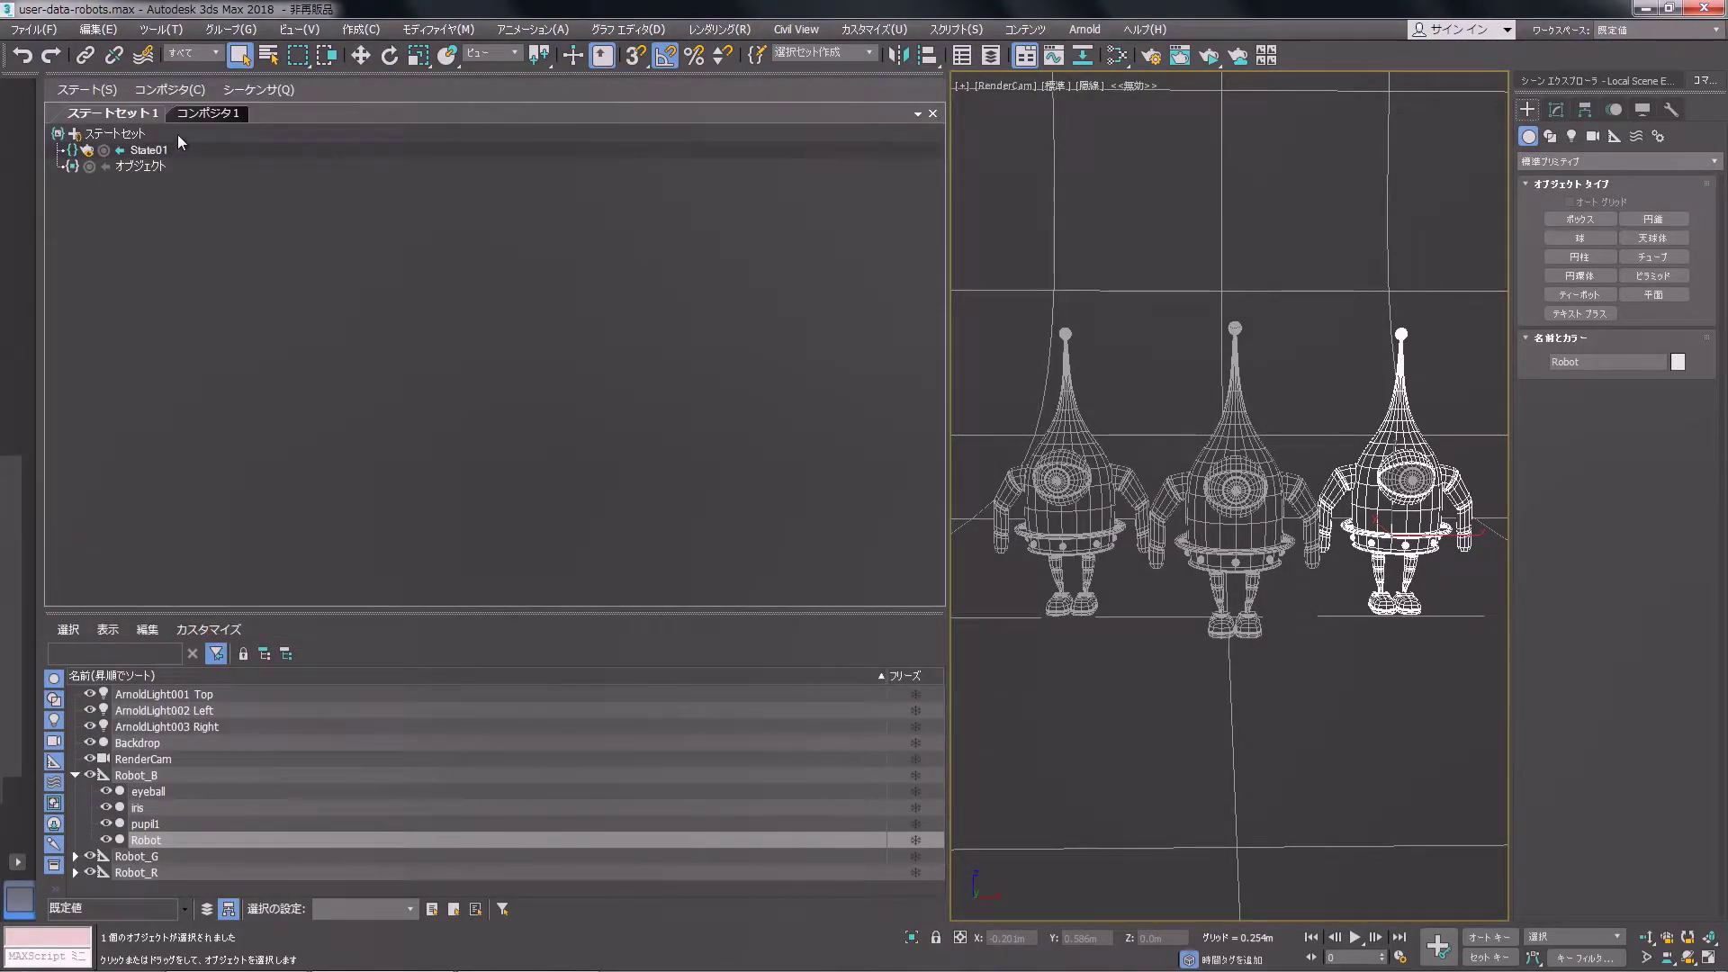
{"action": "left_click", "coordinate": [190, 91]}
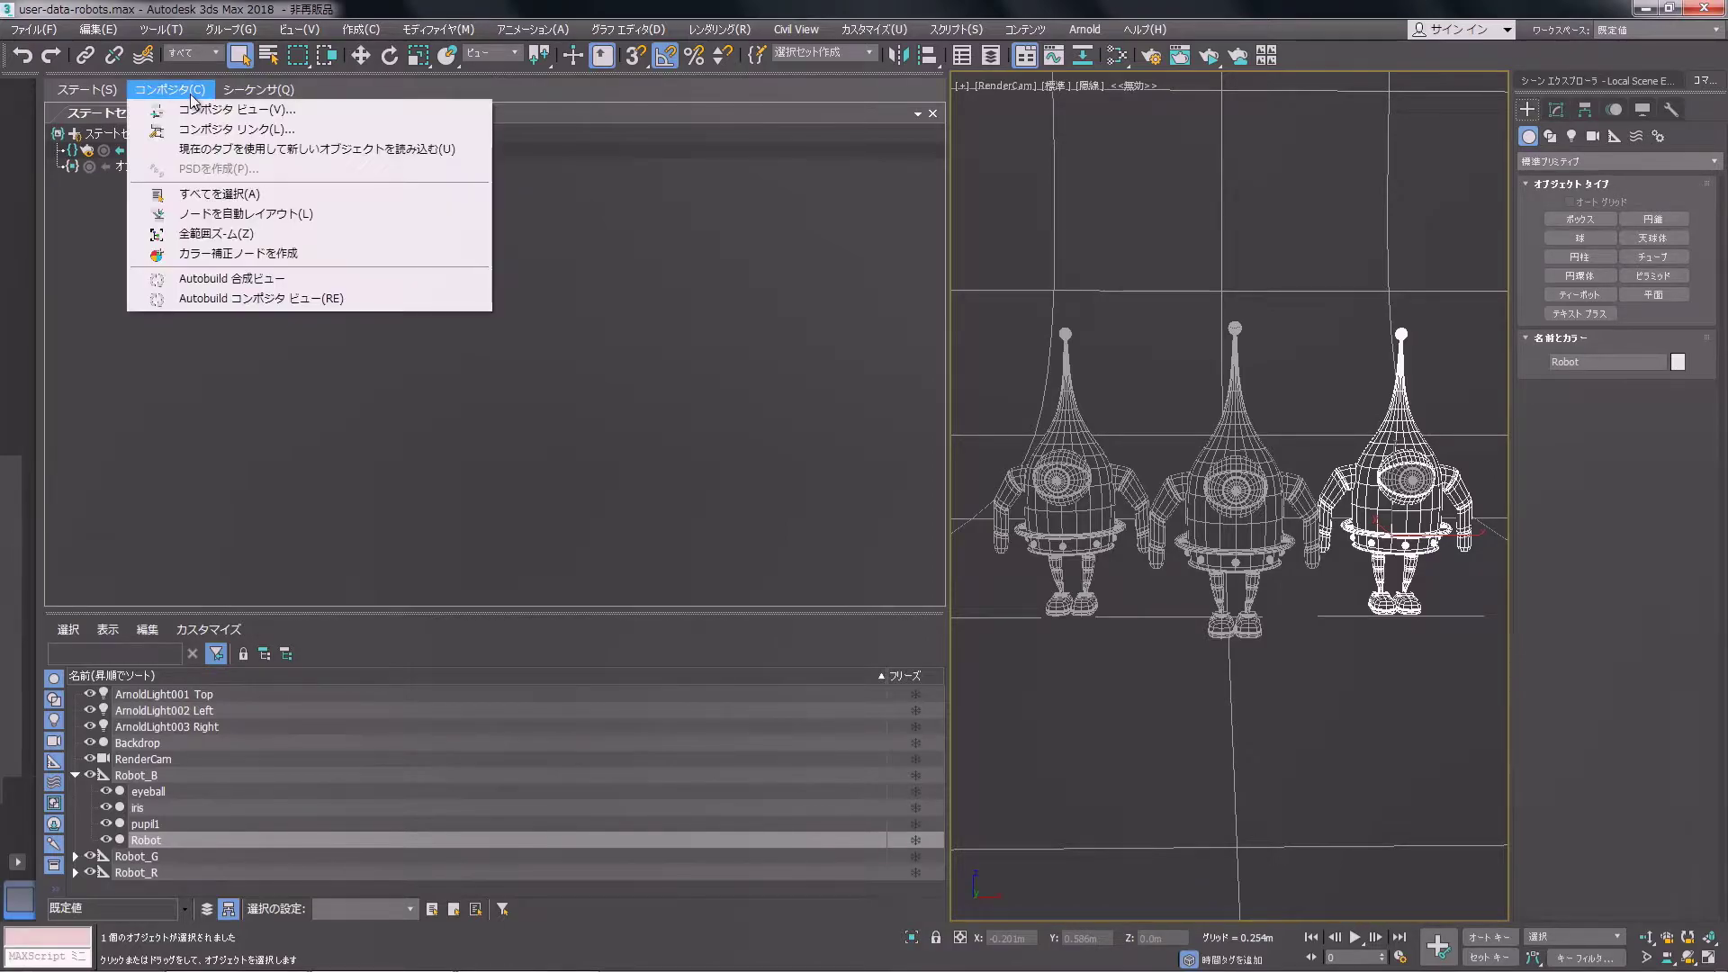
{"action": "left_click", "coordinate": [212, 111]}
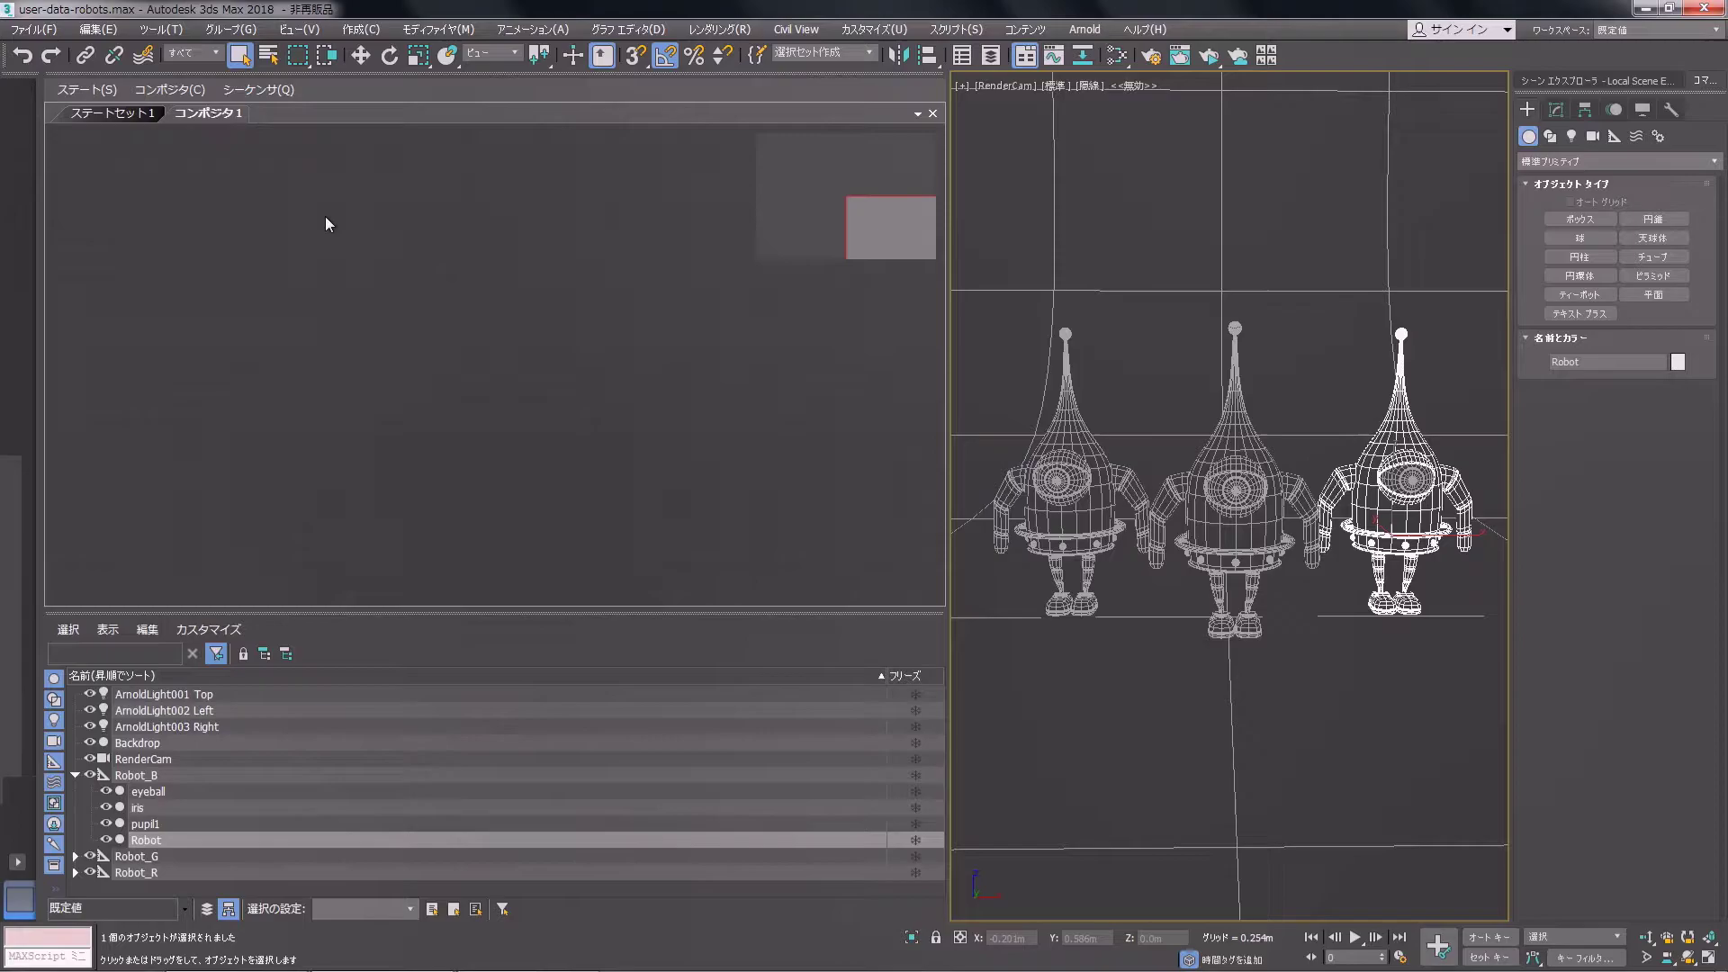
Step: Add a new state, rename it 'Final Render' and select it in the state list
{"action": "right_click", "coordinate": [360, 236]}
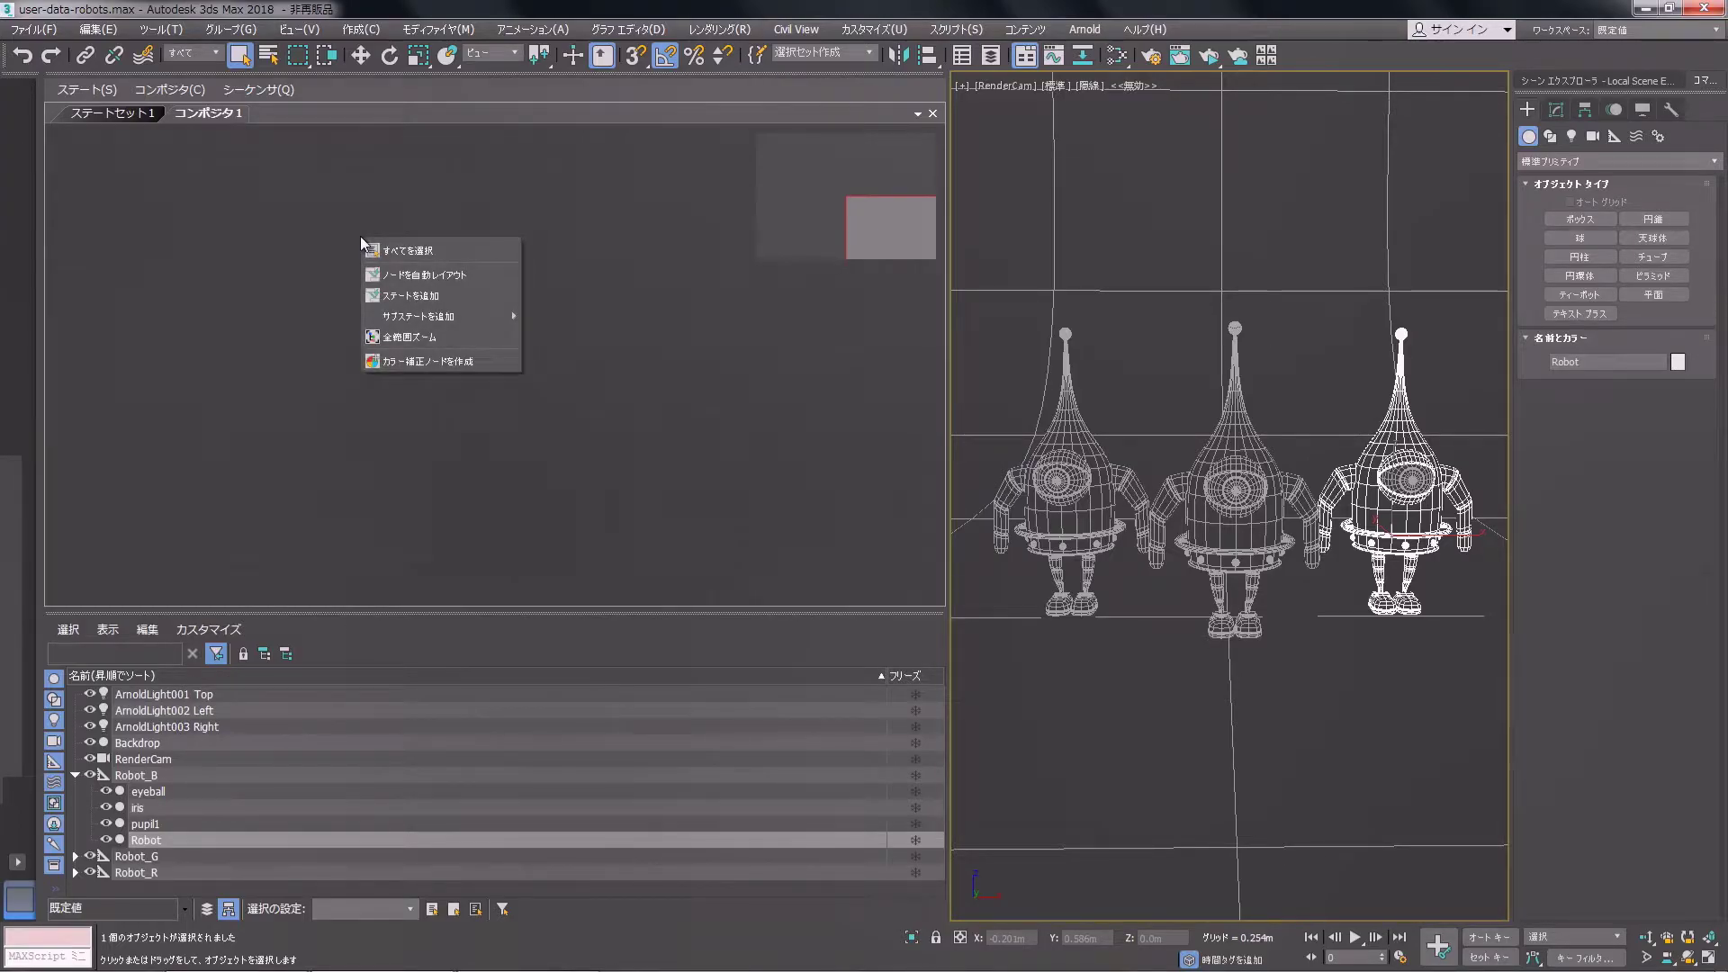
{"action": "left_click", "coordinate": [424, 294]}
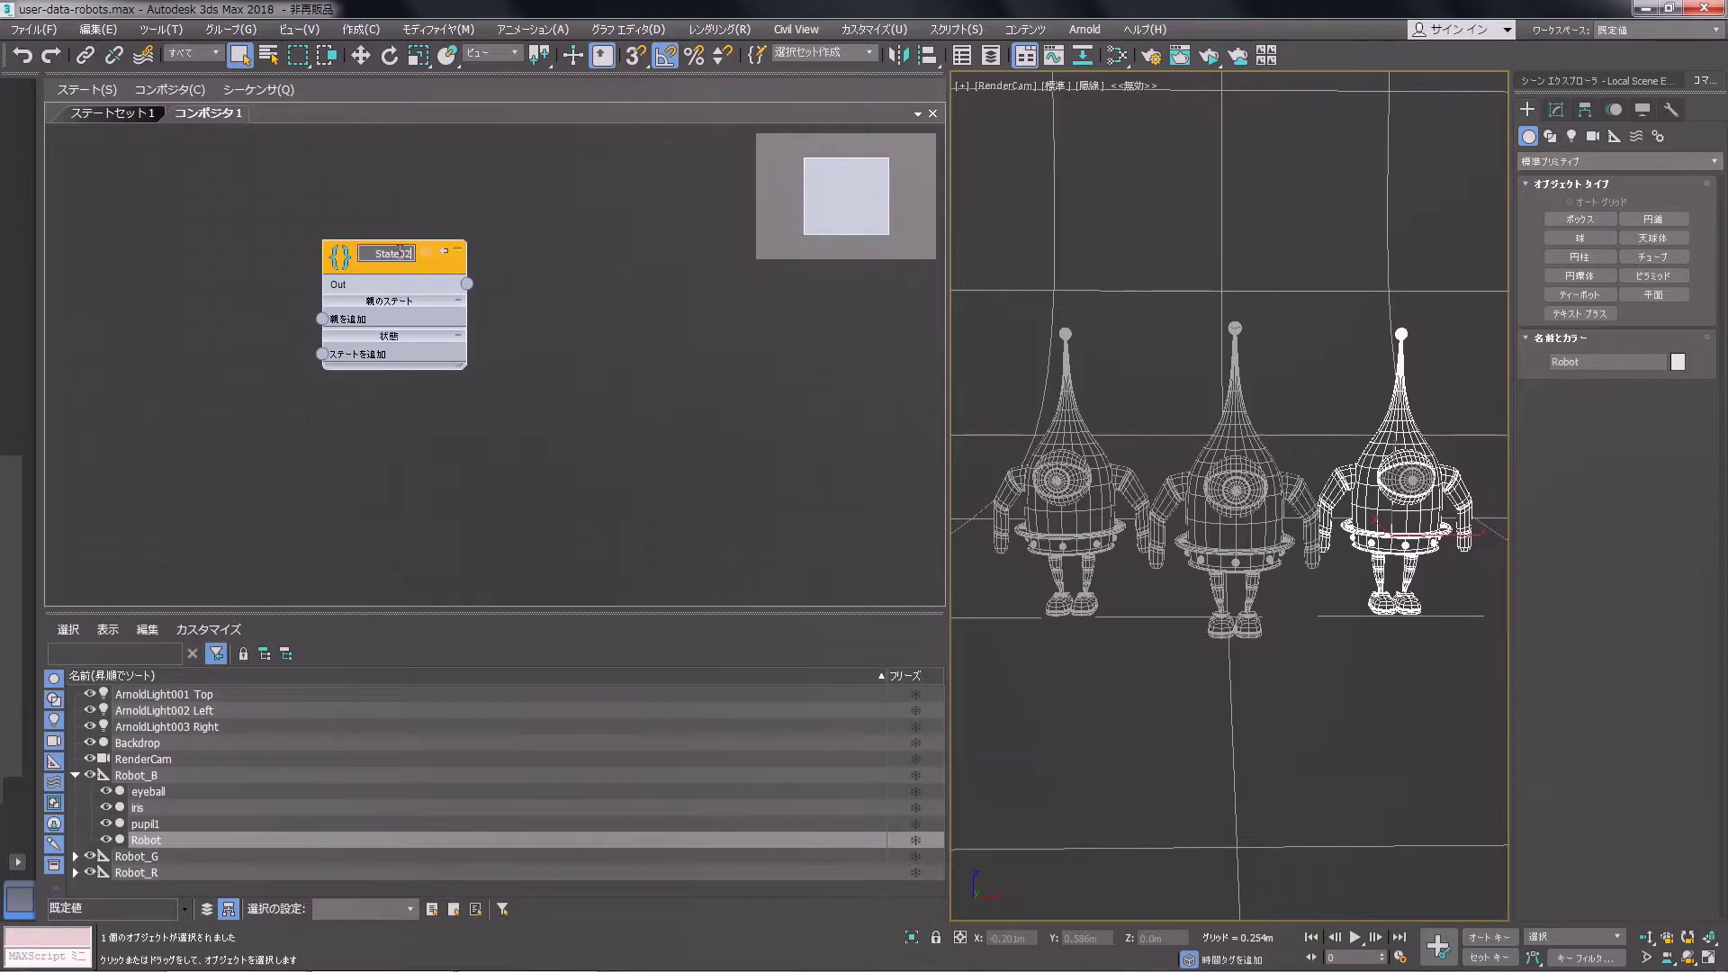
{"action": "double_click", "coordinate": [398, 251]}
{"action": "key", "text": "BackSpace"}
{"action": "type", "text": "Final R"}
{"action": "type", "text": "ender"}
{"action": "key", "text": "Return"}
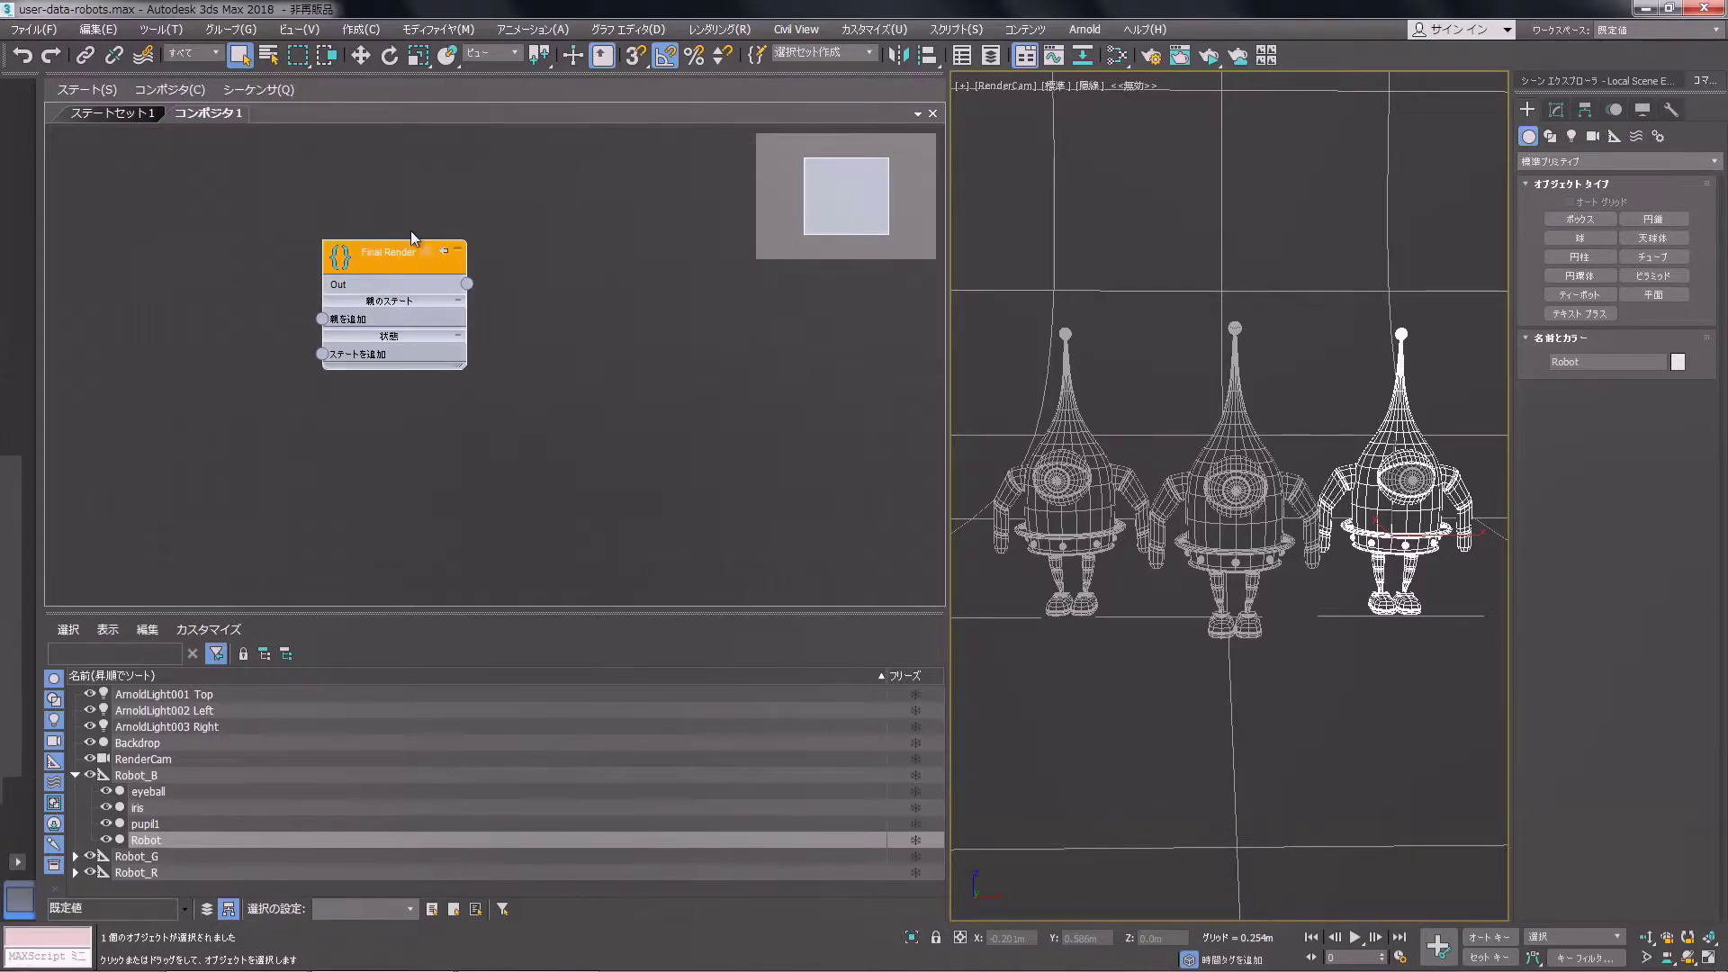
{"action": "left_click", "coordinate": [115, 112]}
{"action": "left_click", "coordinate": [162, 151]}
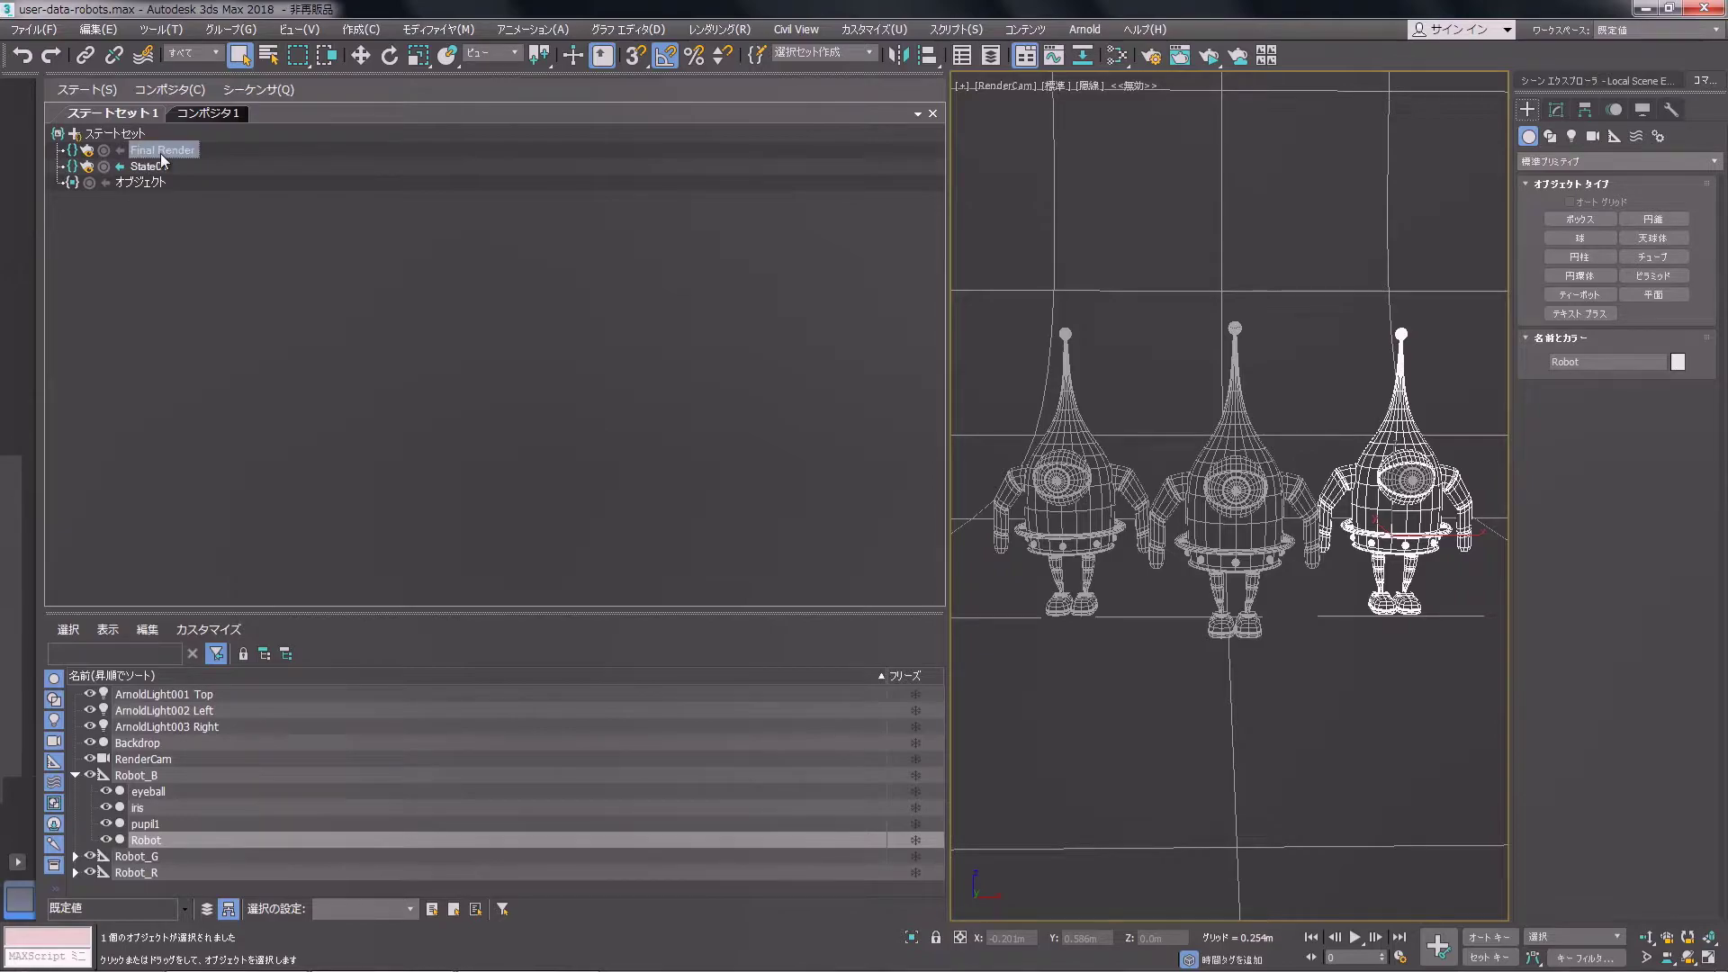
Step: Wire a Render Output Size node into Final Render with width 1920 and height 1080
{"action": "left_click", "coordinate": [171, 169]}
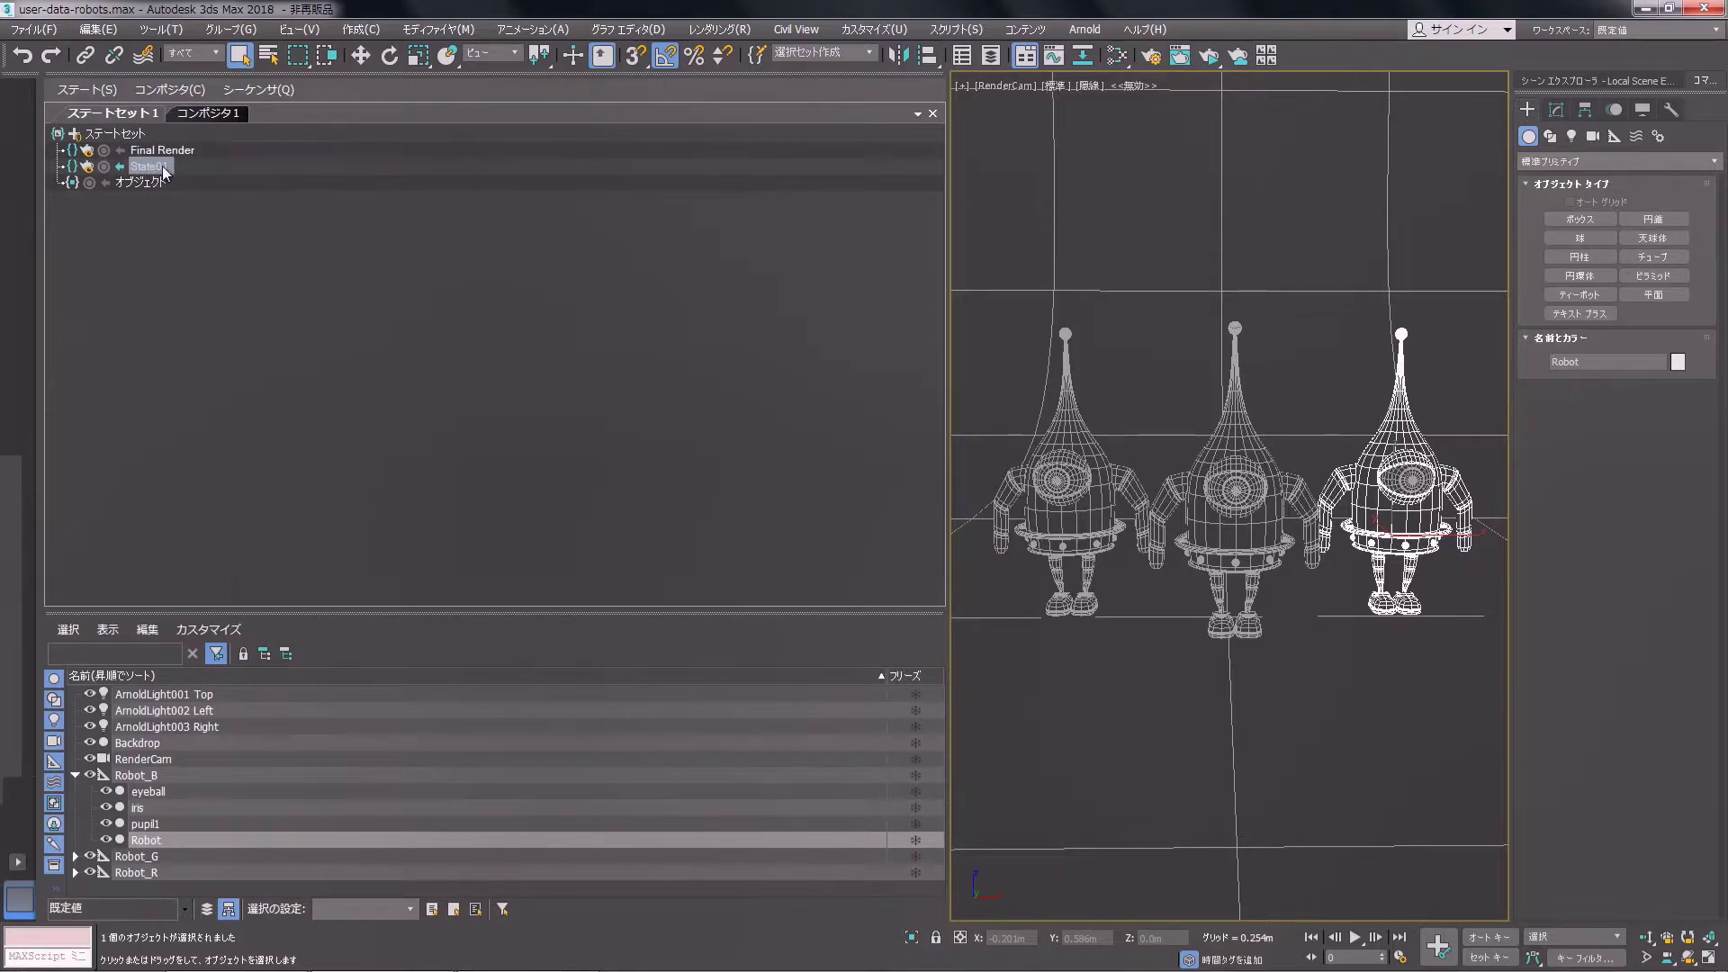
{"action": "left_click", "coordinate": [200, 115]}
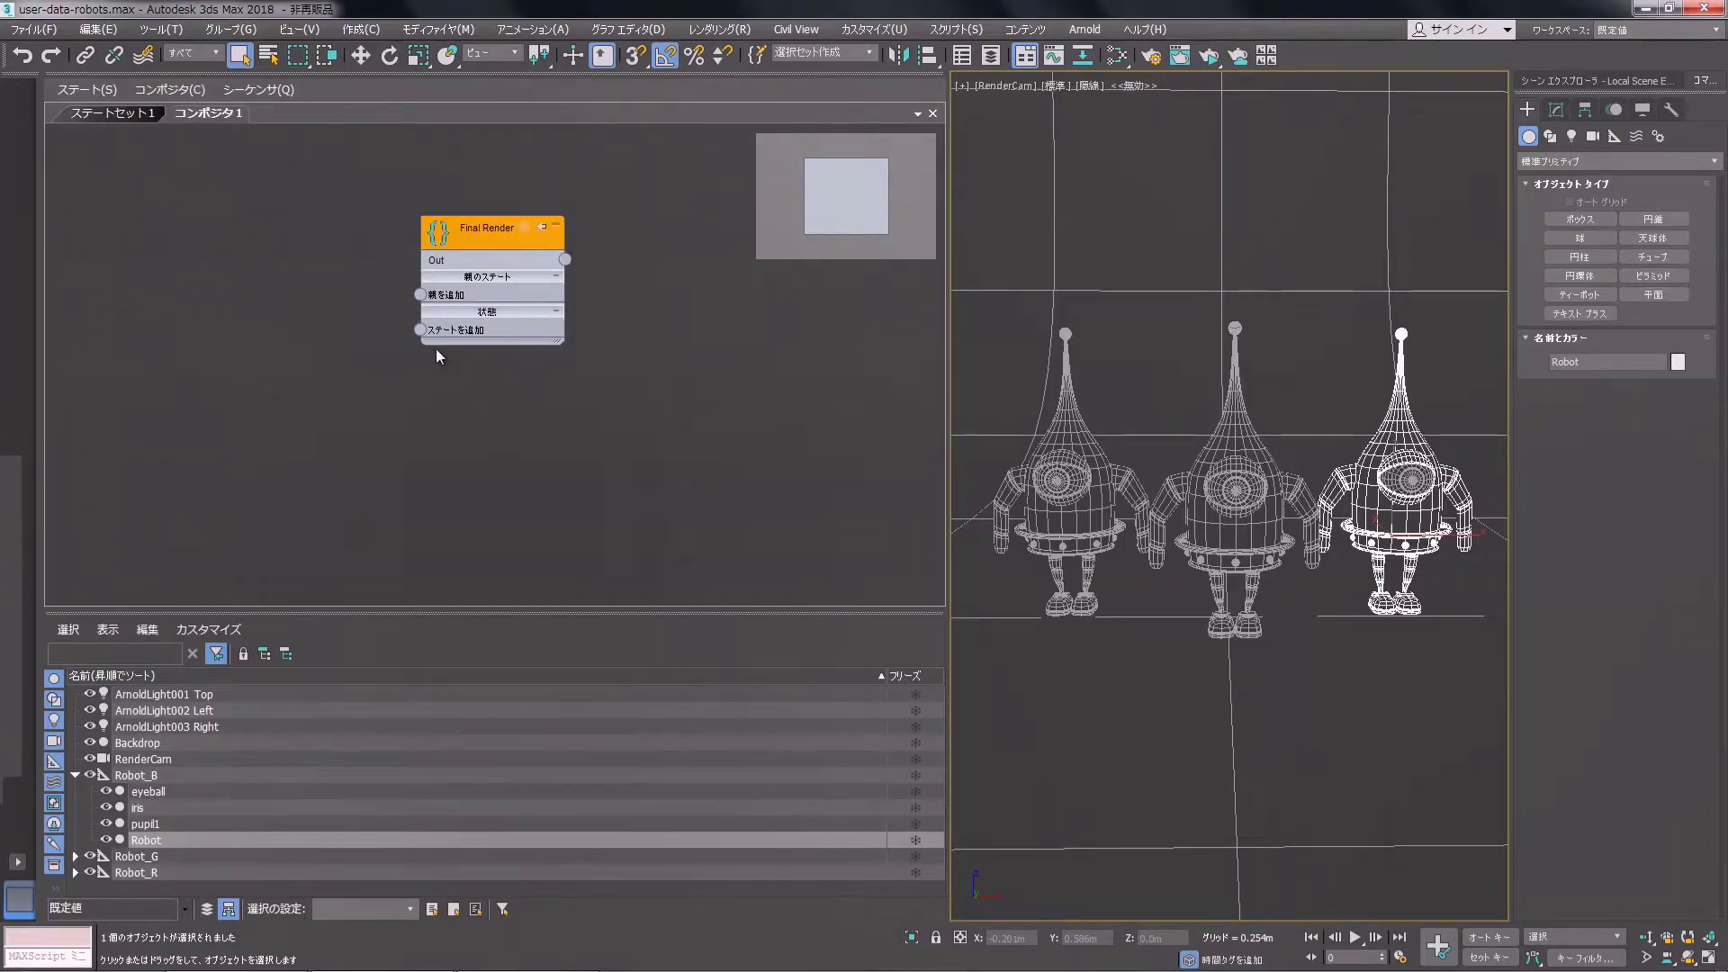
{"action": "left_click_drag", "start_coordinate": [417, 331], "coordinate": [297, 310]}
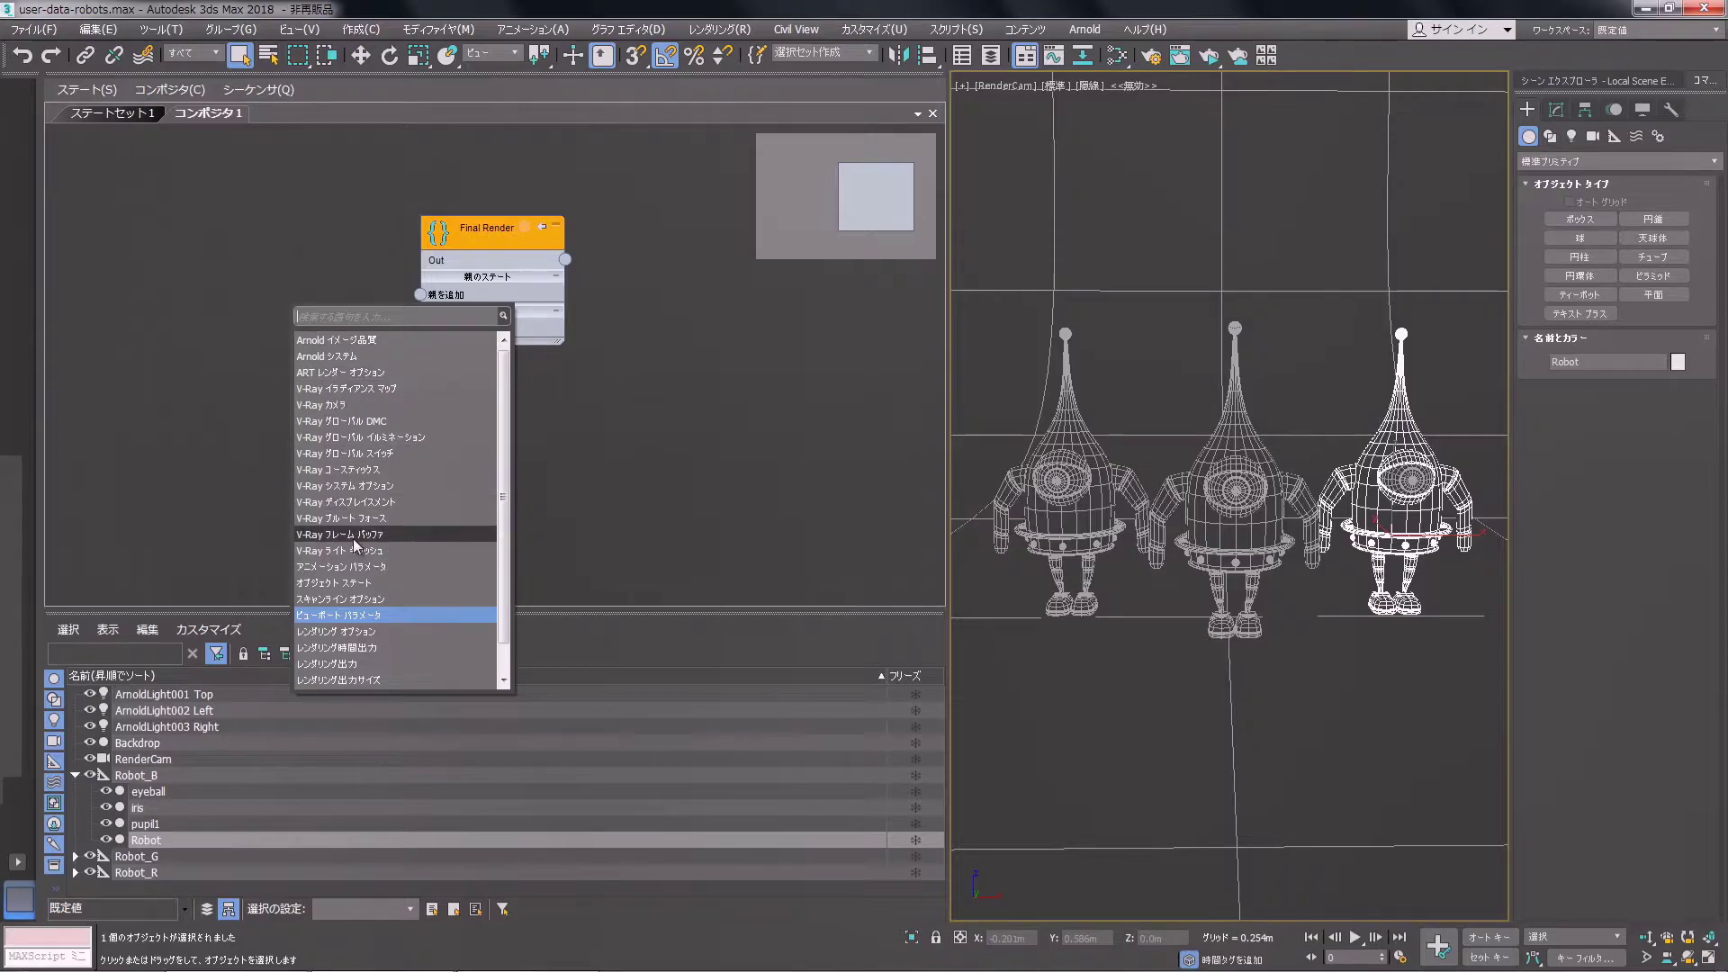
{"action": "left_click", "coordinate": [376, 682]}
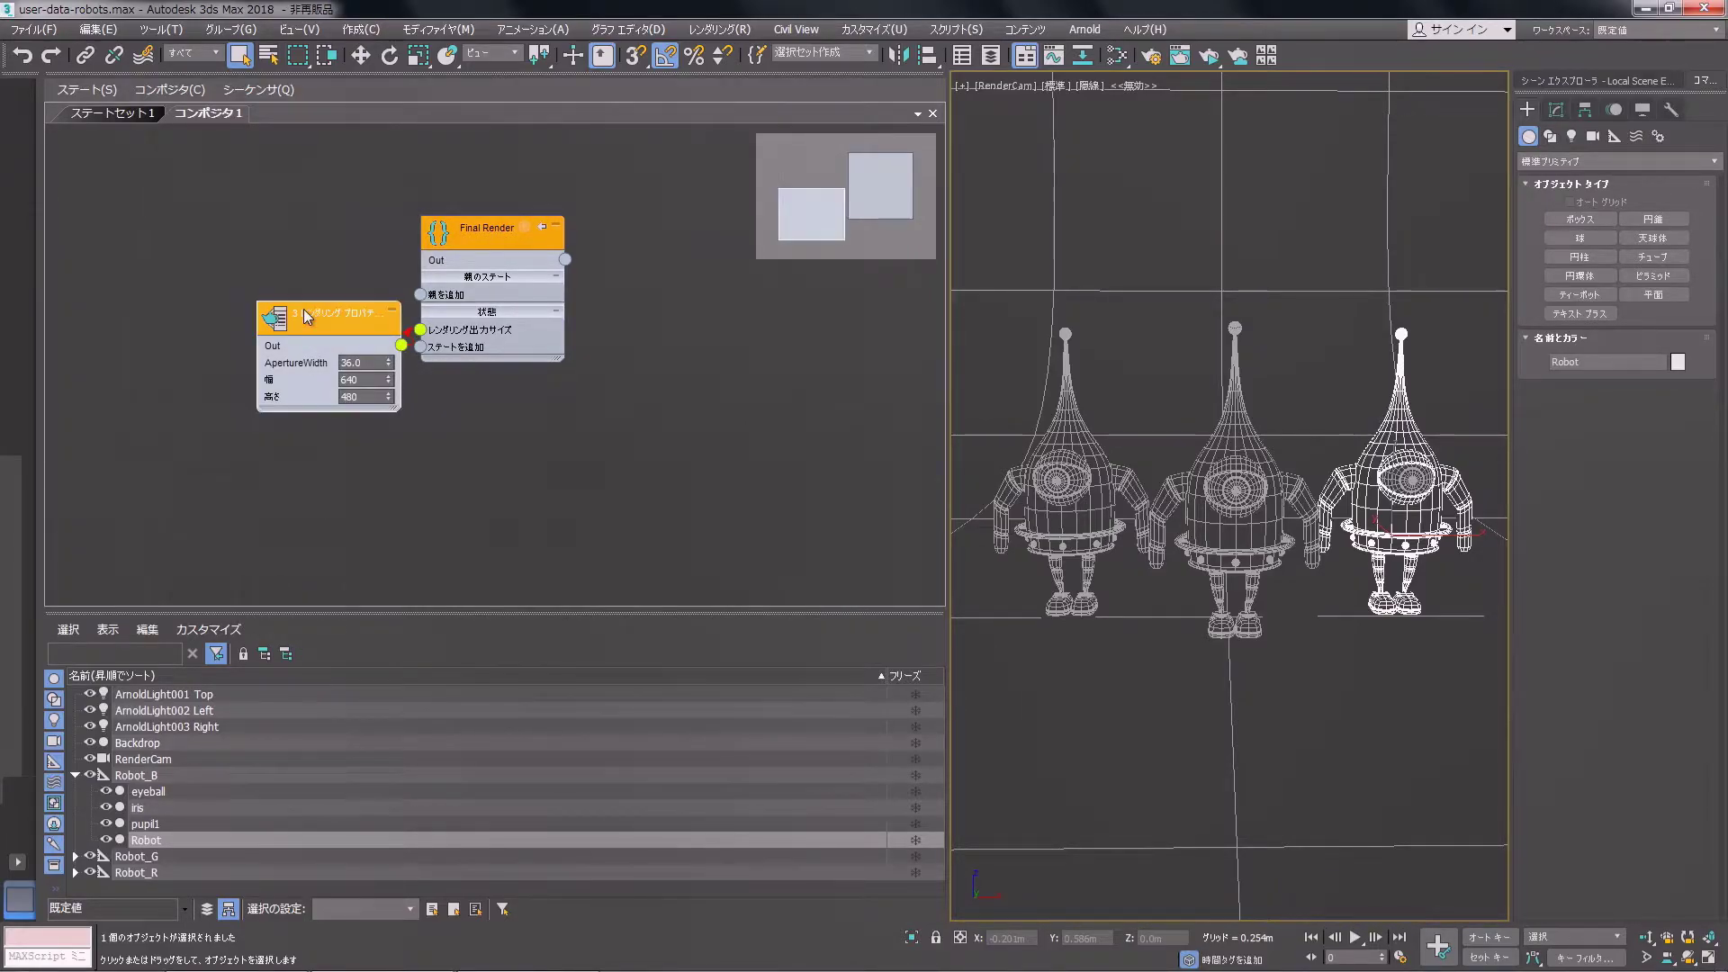
{"action": "left_click_drag", "start_coordinate": [306, 315], "coordinate": [218, 212]}
{"action": "left_click", "coordinate": [269, 276]}
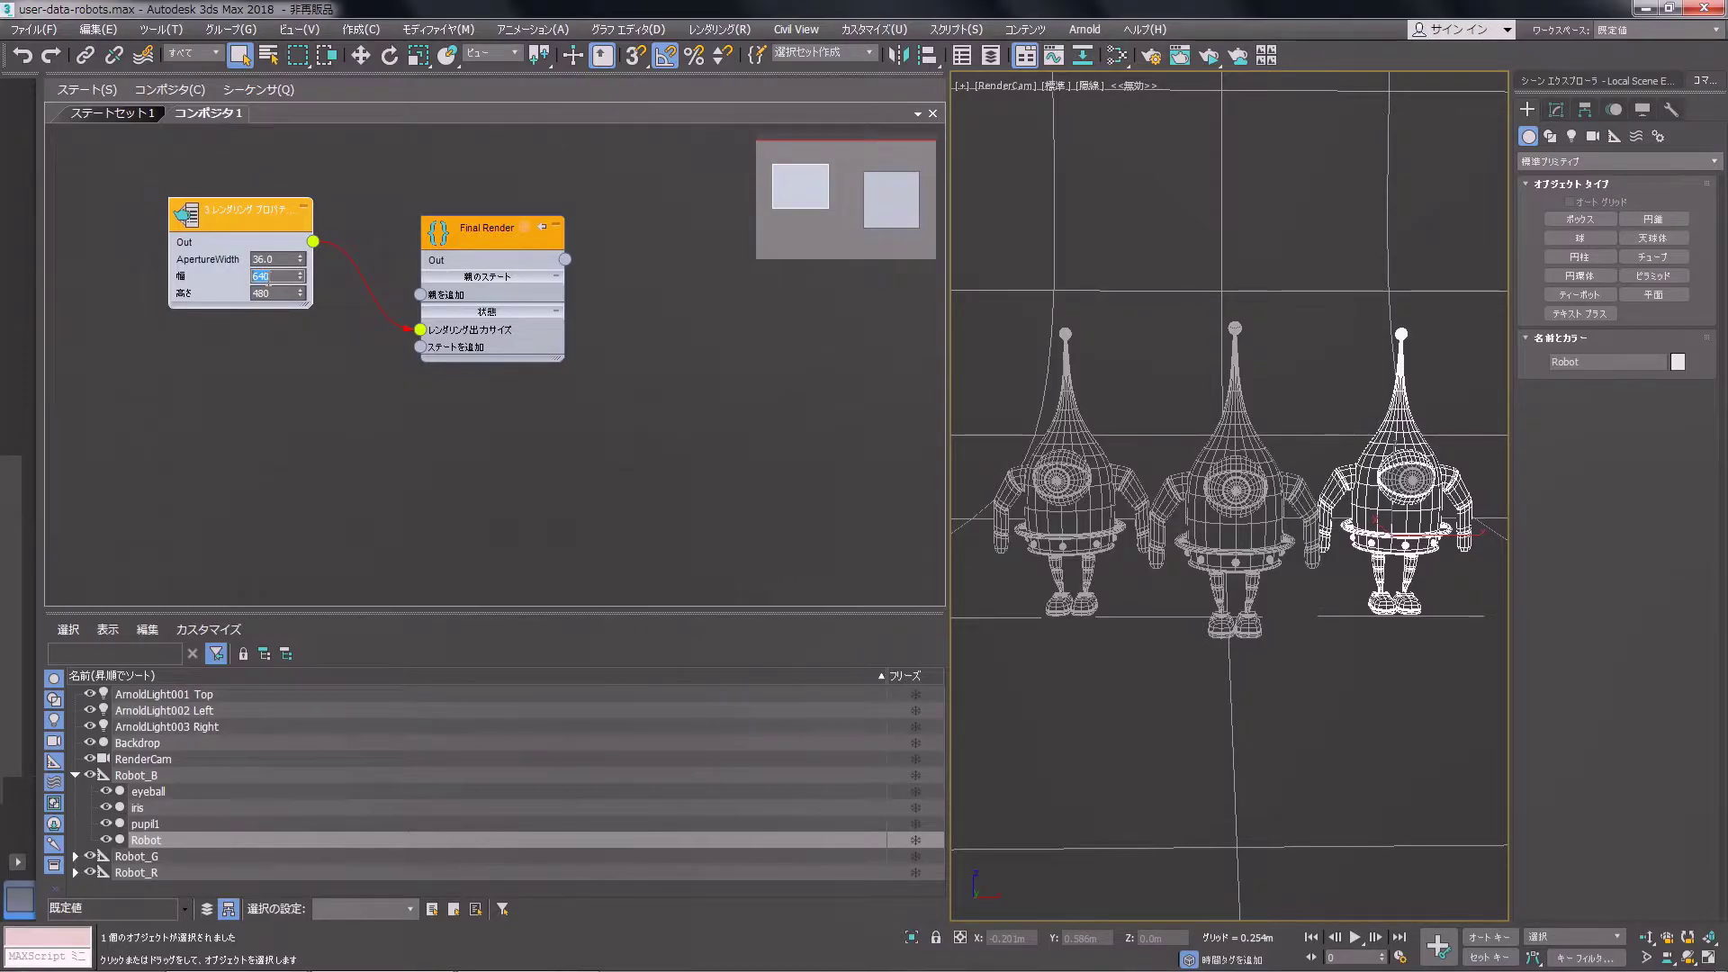
{"action": "type", "text": "1920"}
{"action": "key", "text": "Tab"}
{"action": "type", "text": "1080"}
{"action": "key", "text": "Return"}
{"action": "left_click", "coordinate": [296, 447]}
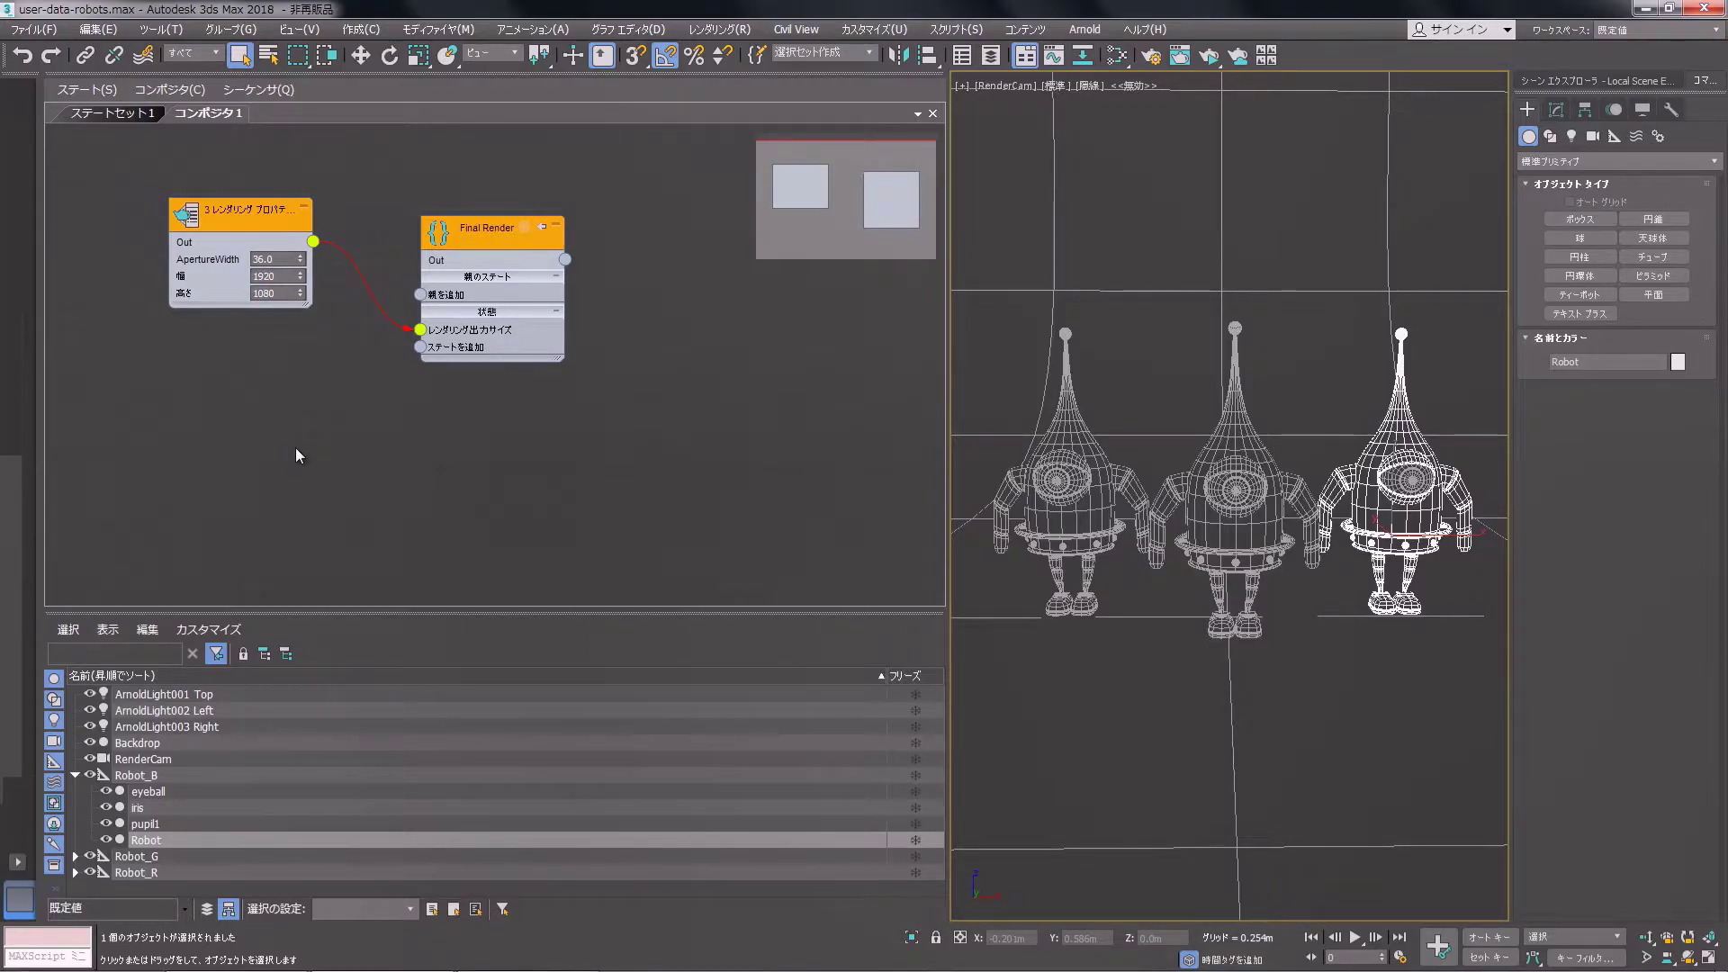
{"action": "left_click", "coordinate": [112, 117]}
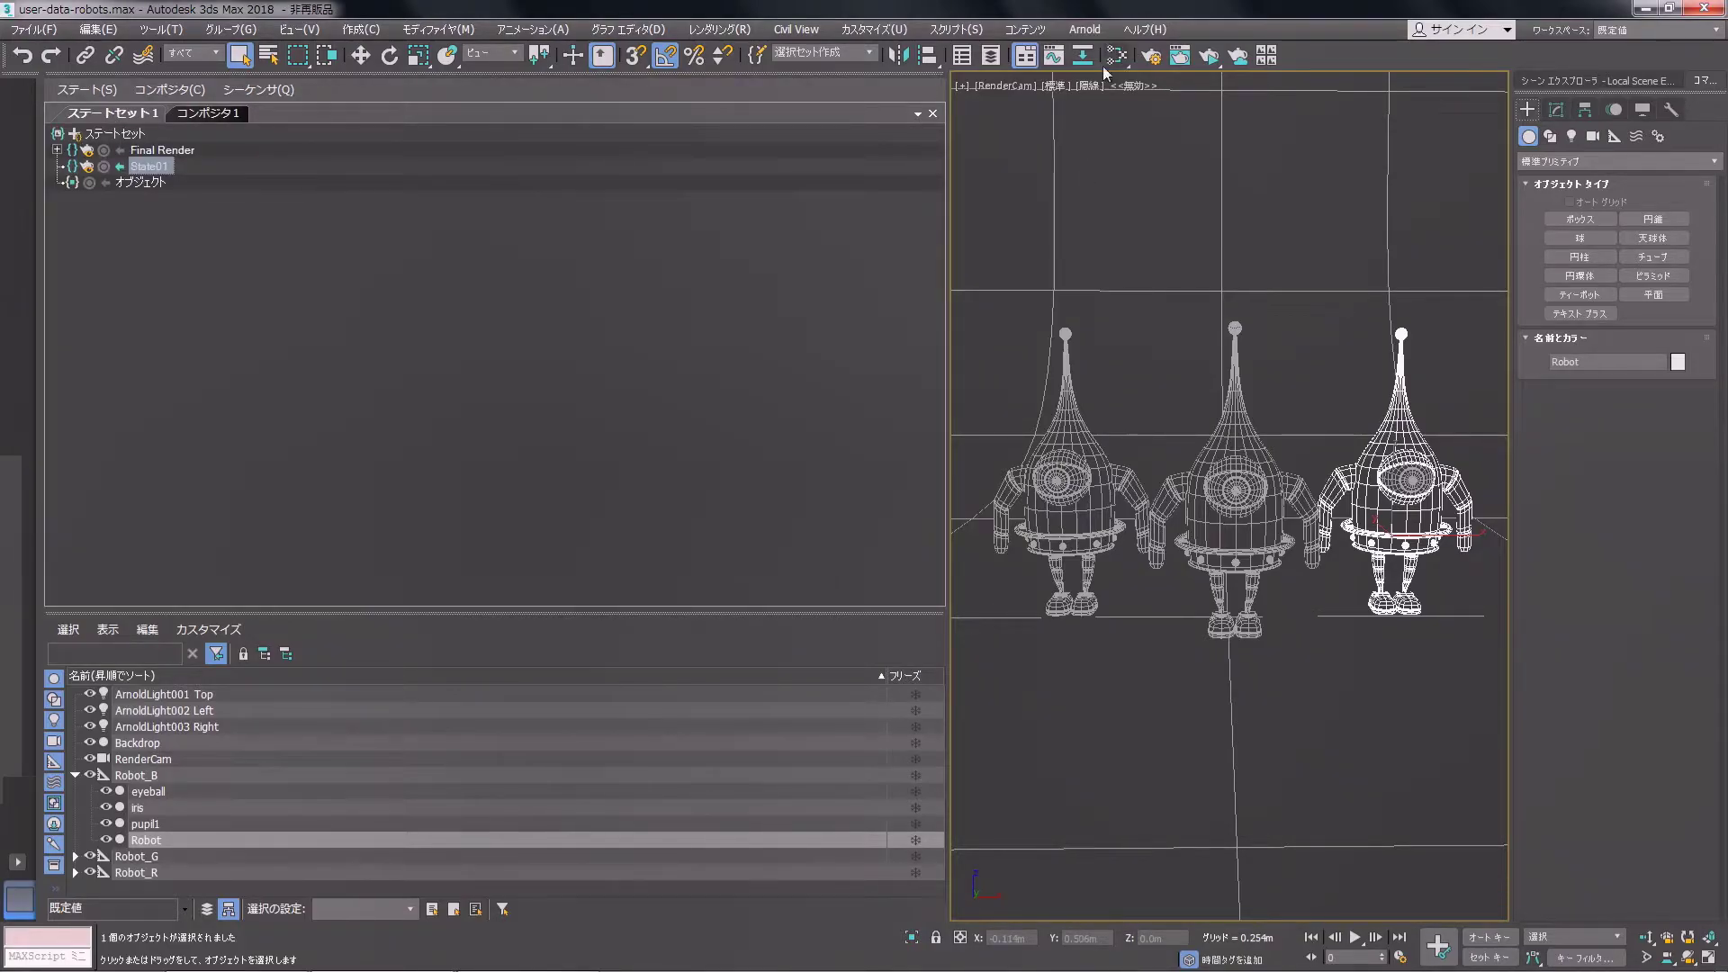
Step: Confirm in Render Setup that the Final Render state outputs 1920×1080
{"action": "left_click", "coordinate": [1152, 58]}
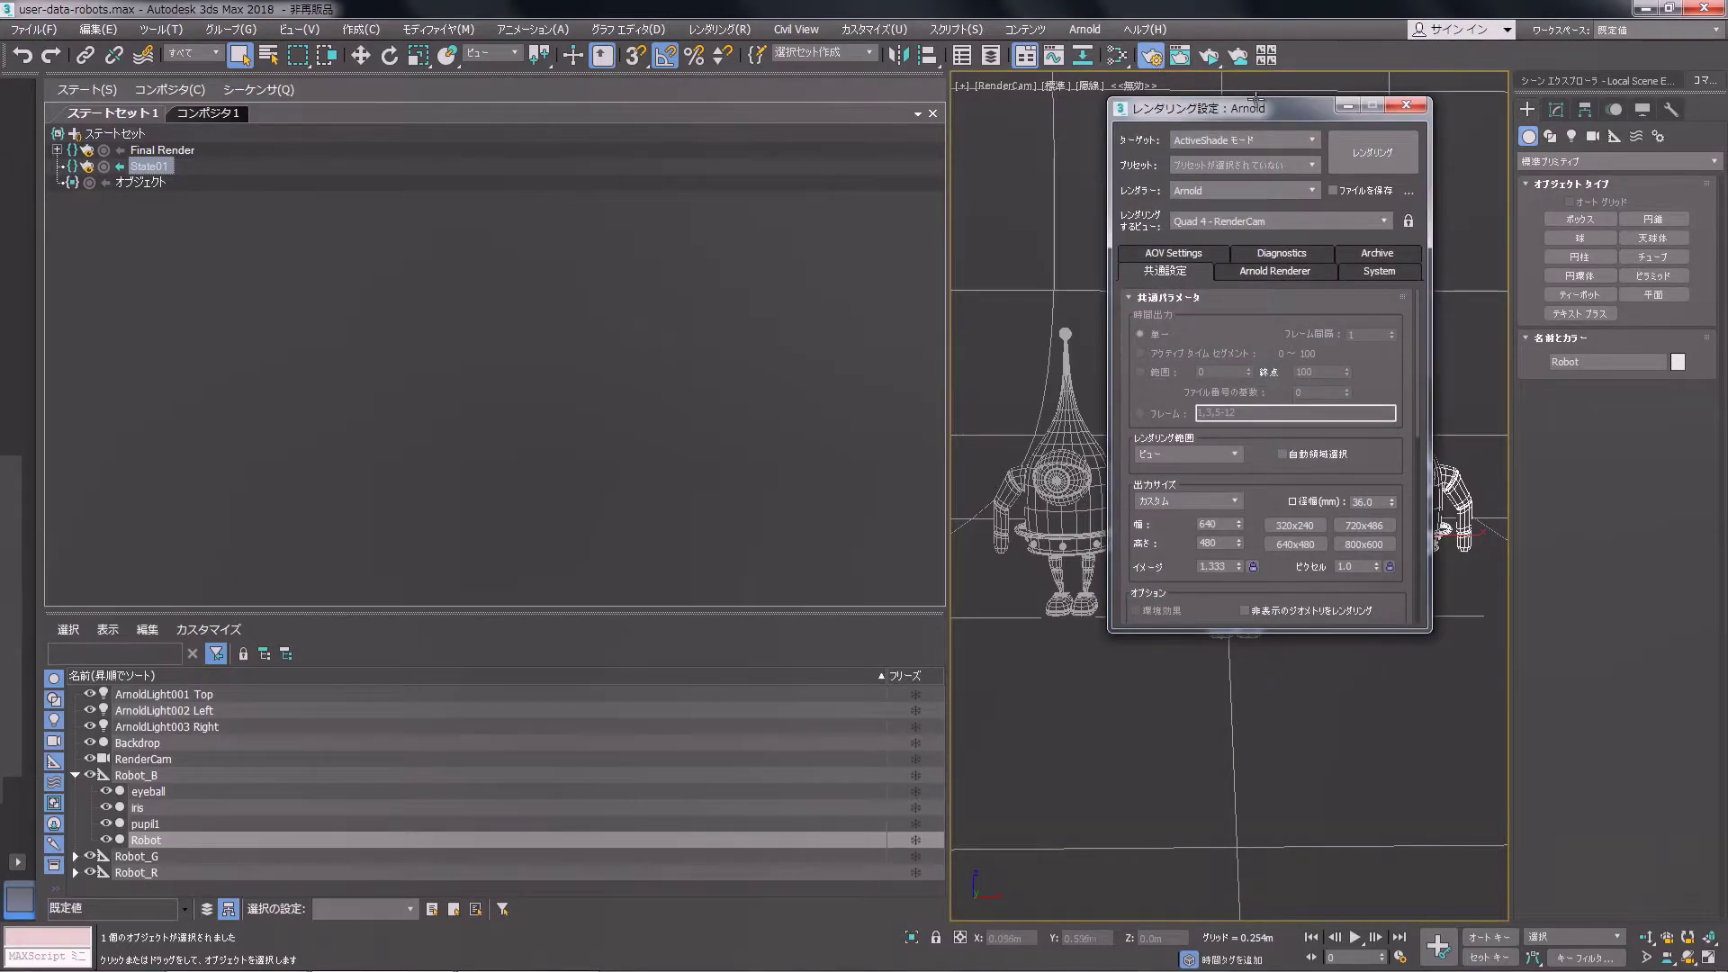
{"action": "key", "text": "F10"}
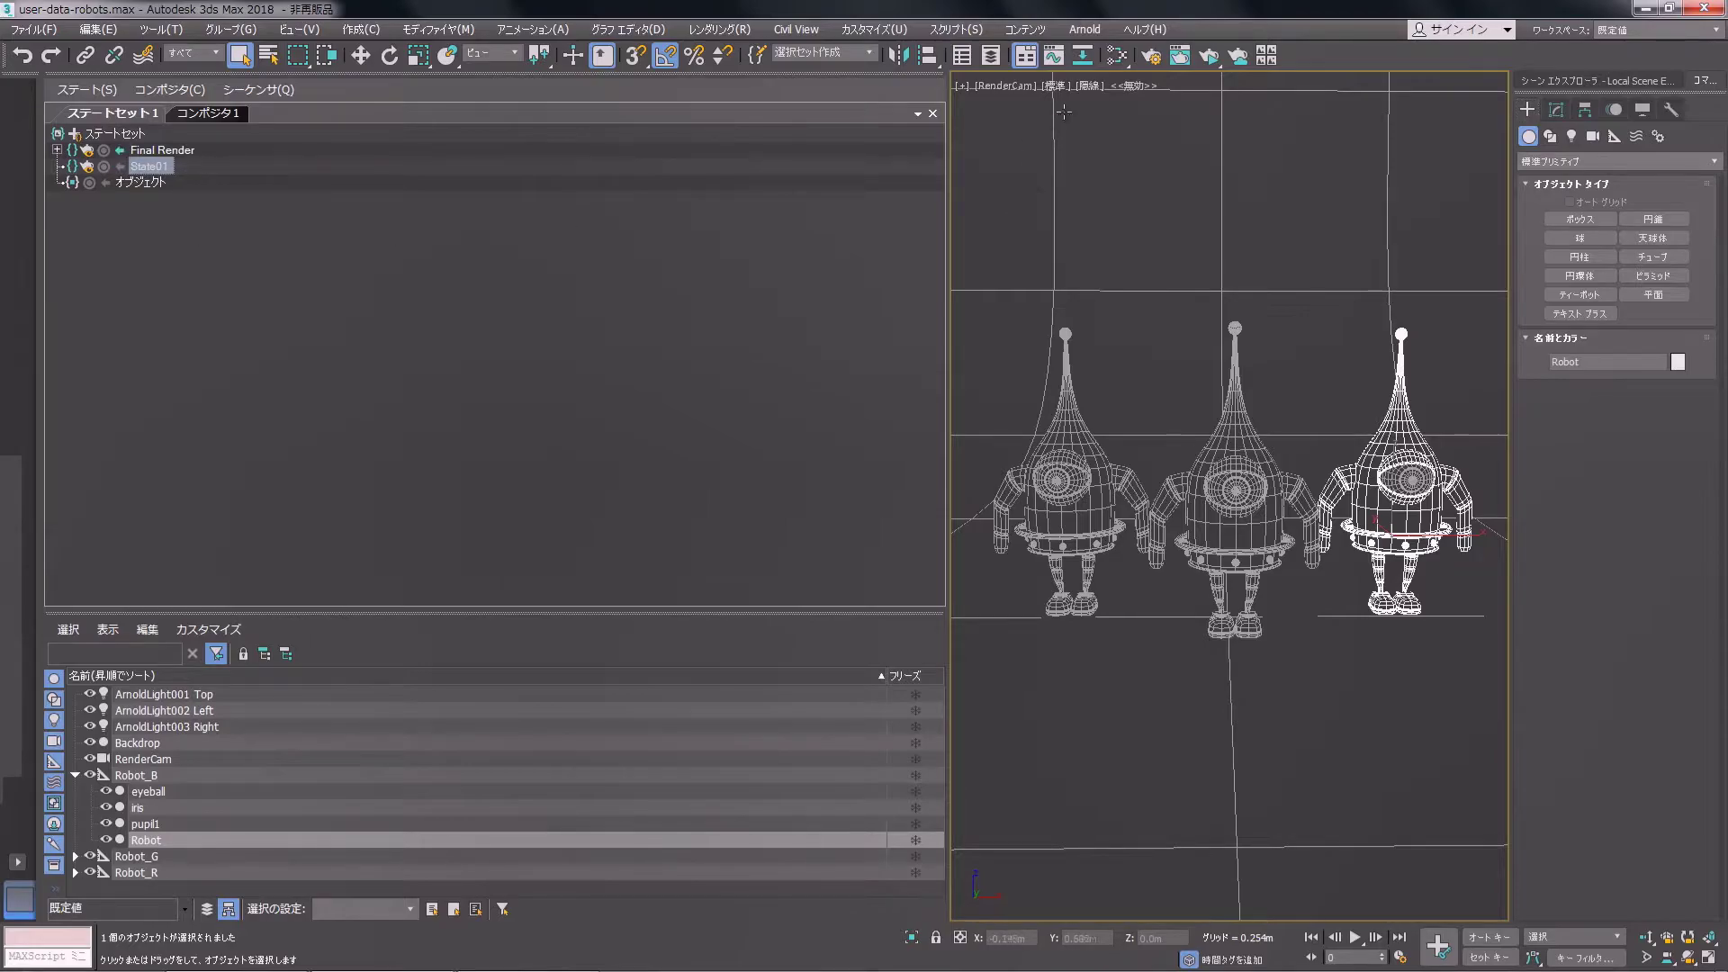
{"action": "left_click", "coordinate": [1154, 57]}
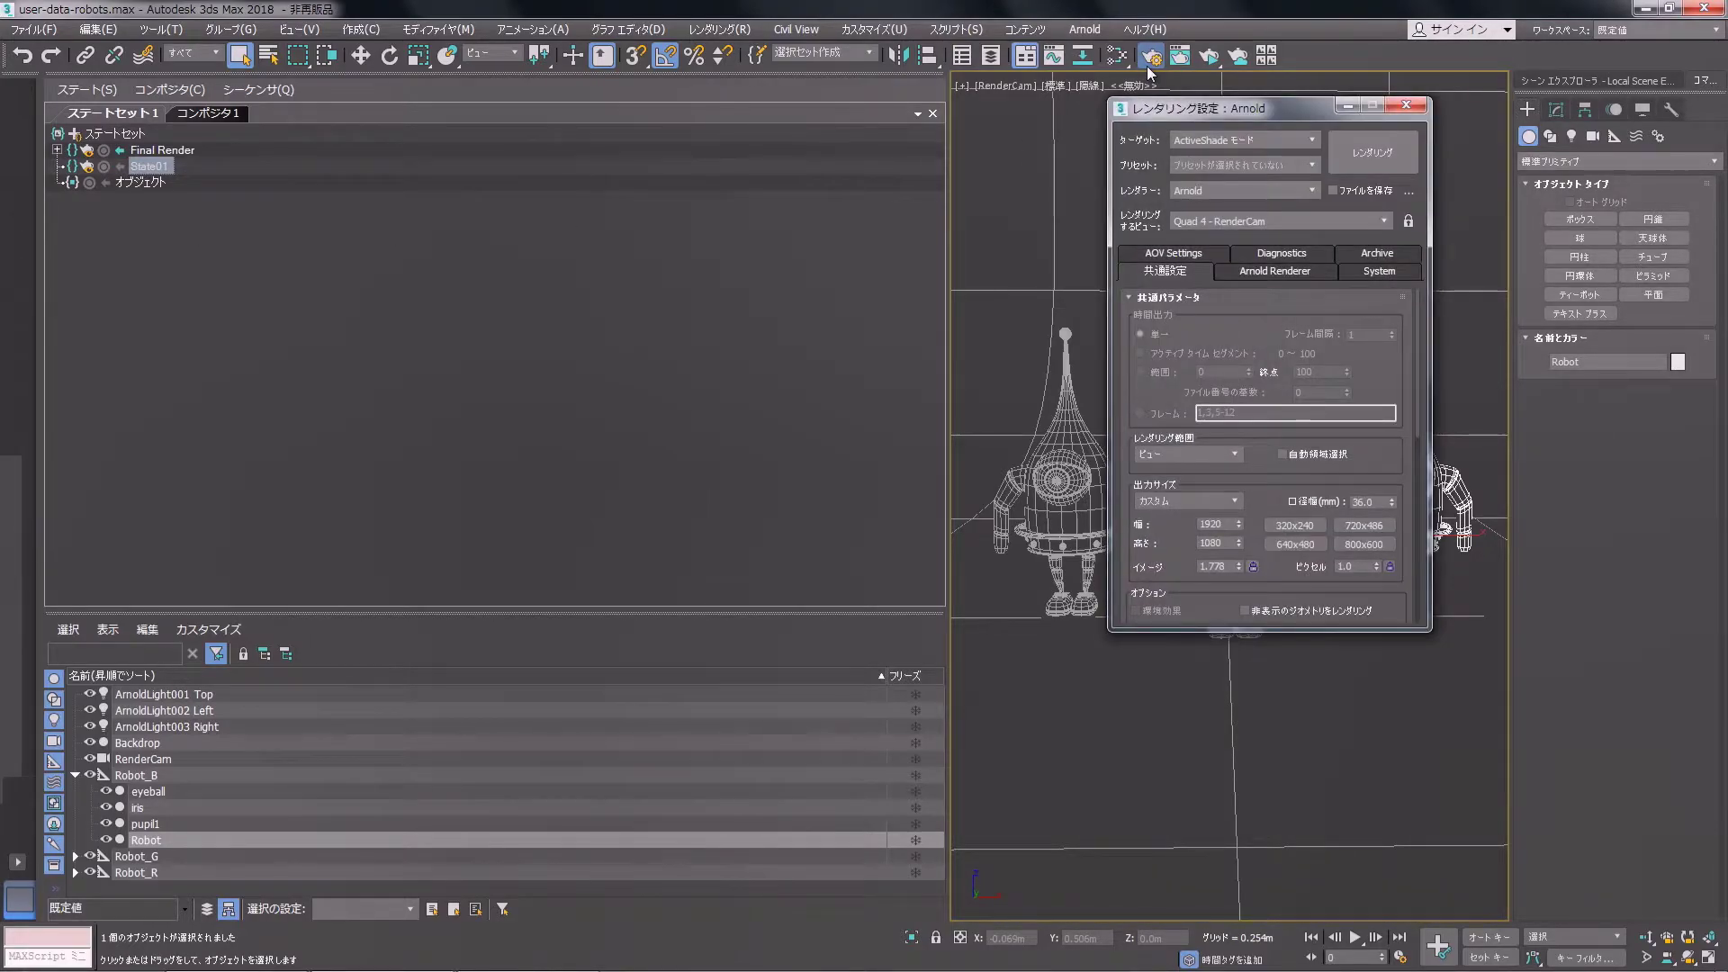
{"action": "double_click", "coordinate": [1206, 522]}
{"action": "left_click", "coordinate": [1406, 105]}
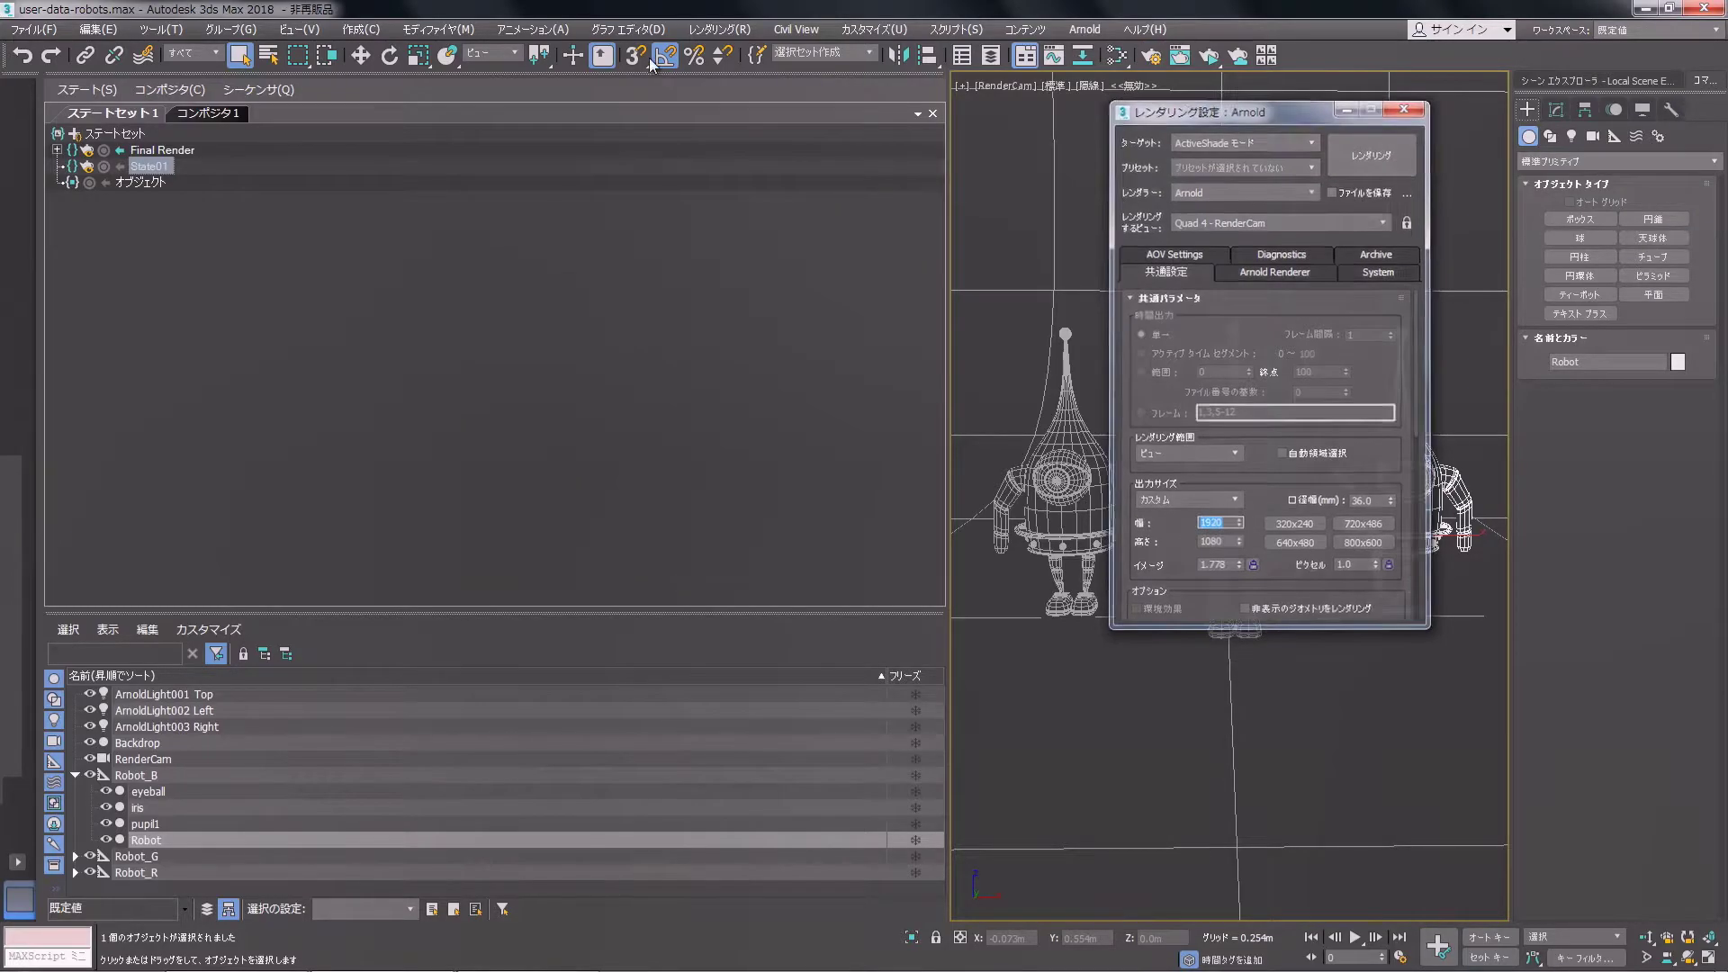
{"action": "left_click", "coordinate": [194, 116]}
{"action": "middle_click_drag", "start_coordinate": [421, 351], "coordinate": [508, 324]}
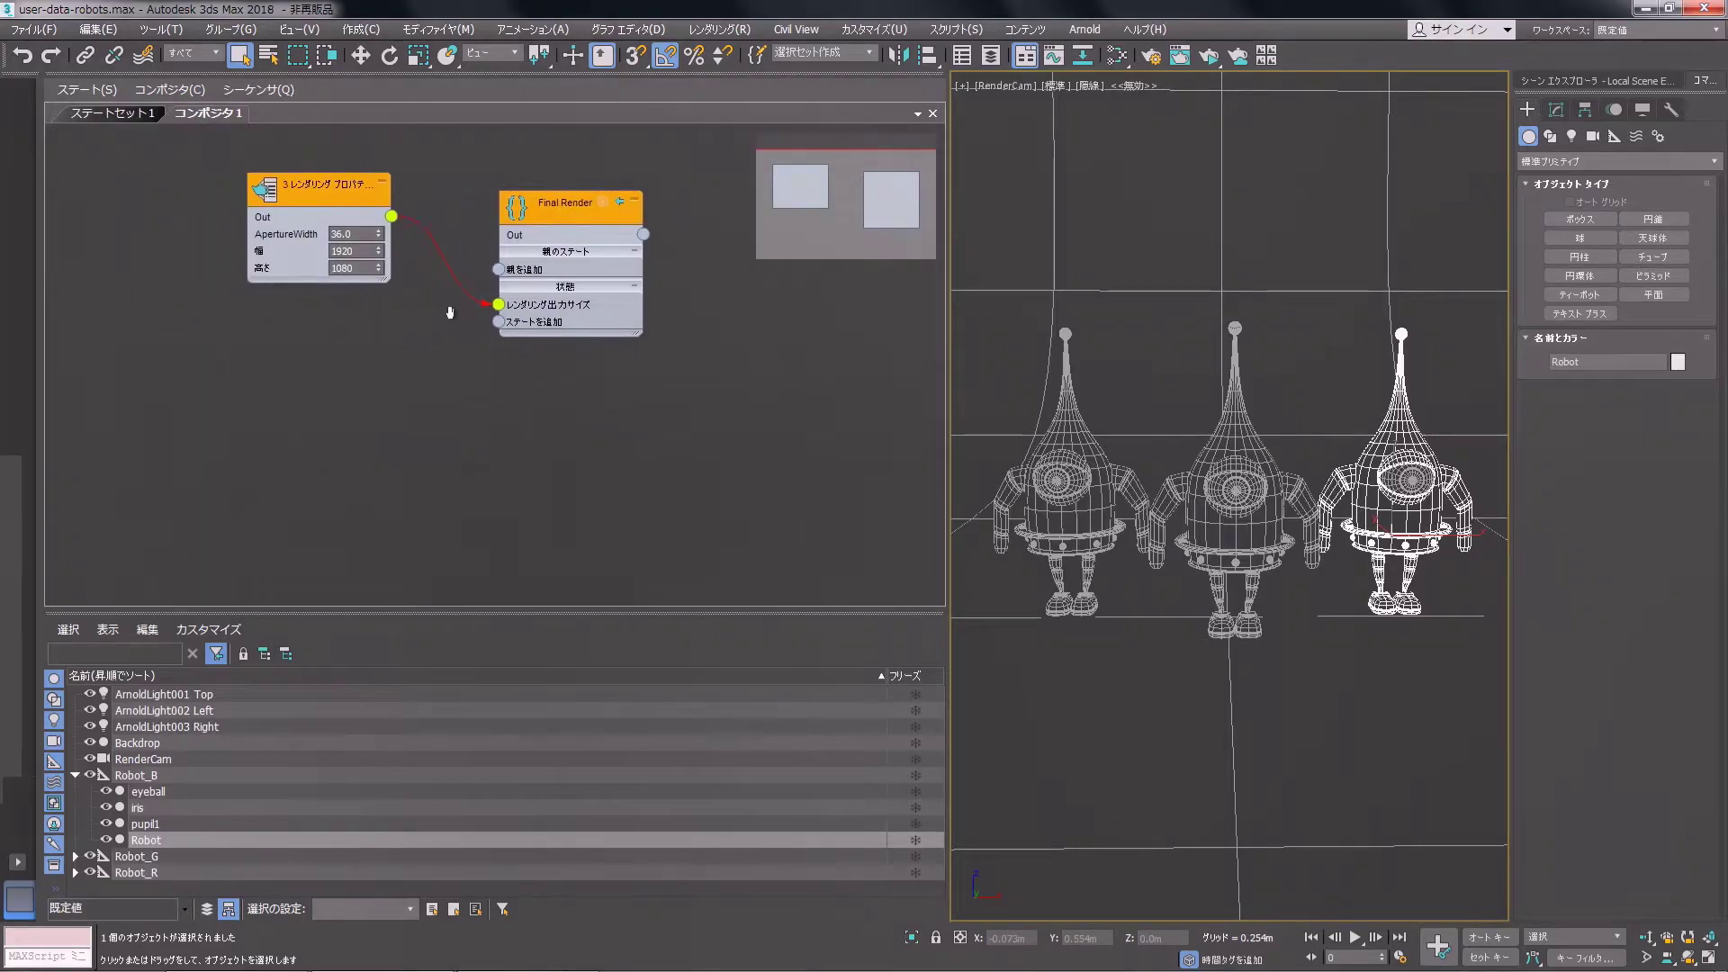
Step: Add a new state node to the compositor and rename it 'Object Hide'
{"action": "left_click_drag", "start_coordinate": [509, 320], "coordinate": [395, 330]}
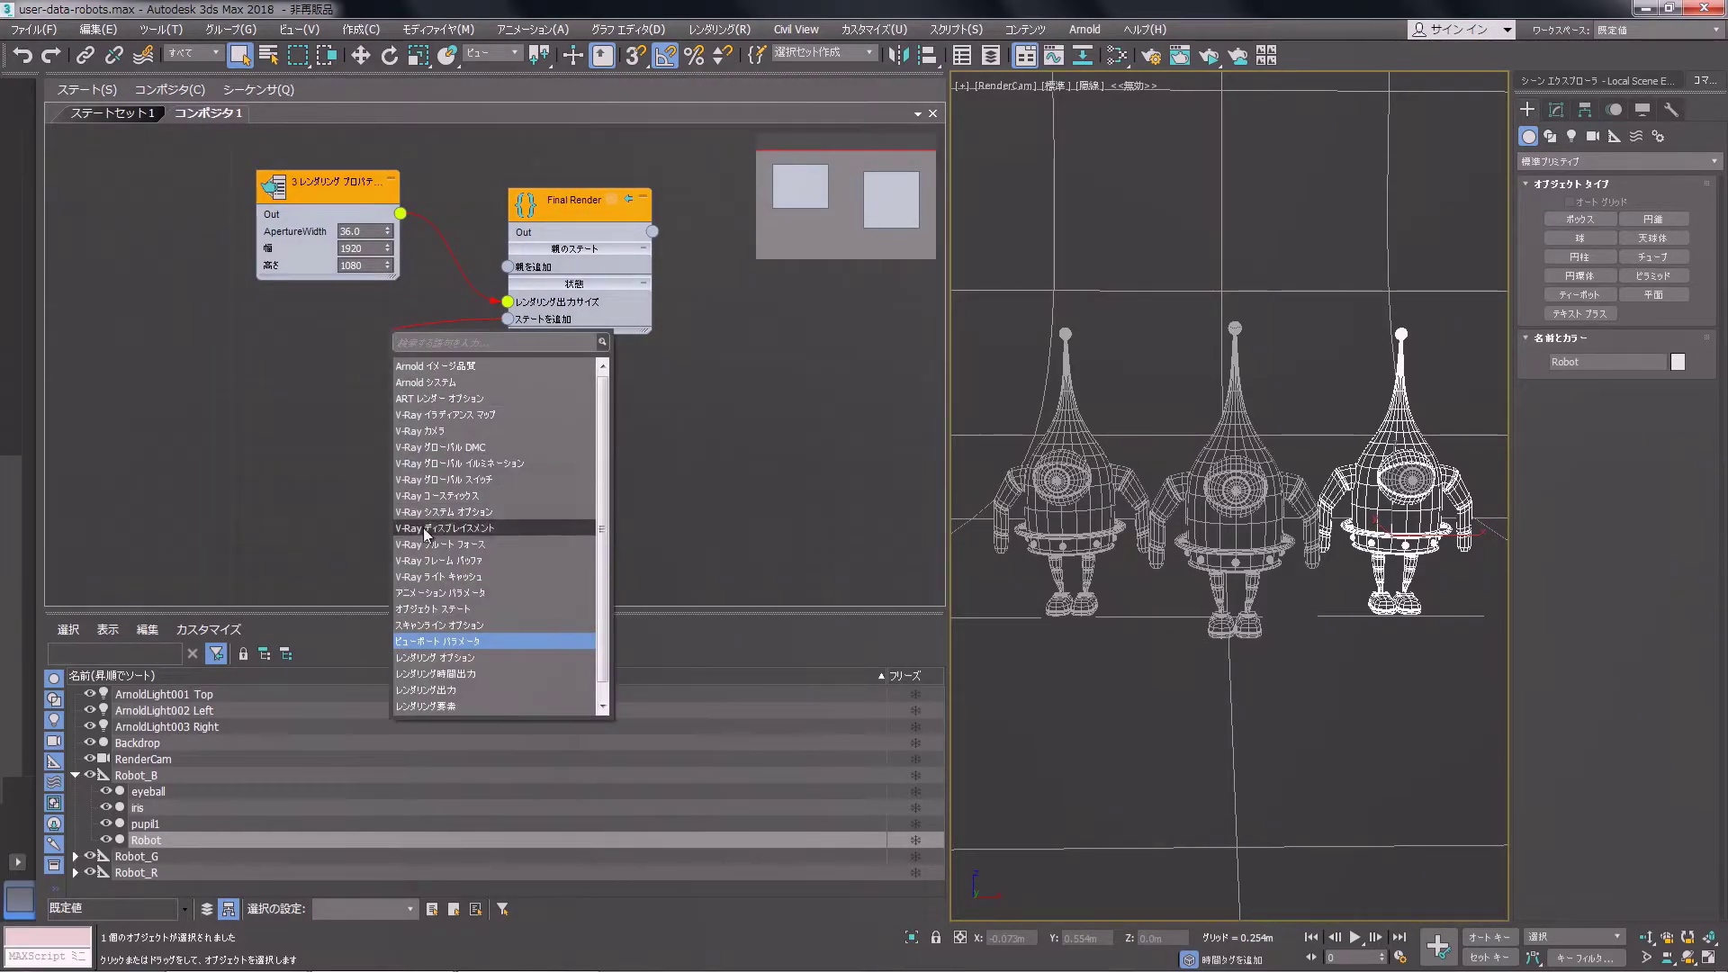
{"action": "scroll", "coordinate": [443, 666], "scroll_direction": "down", "scroll_amount": 1}
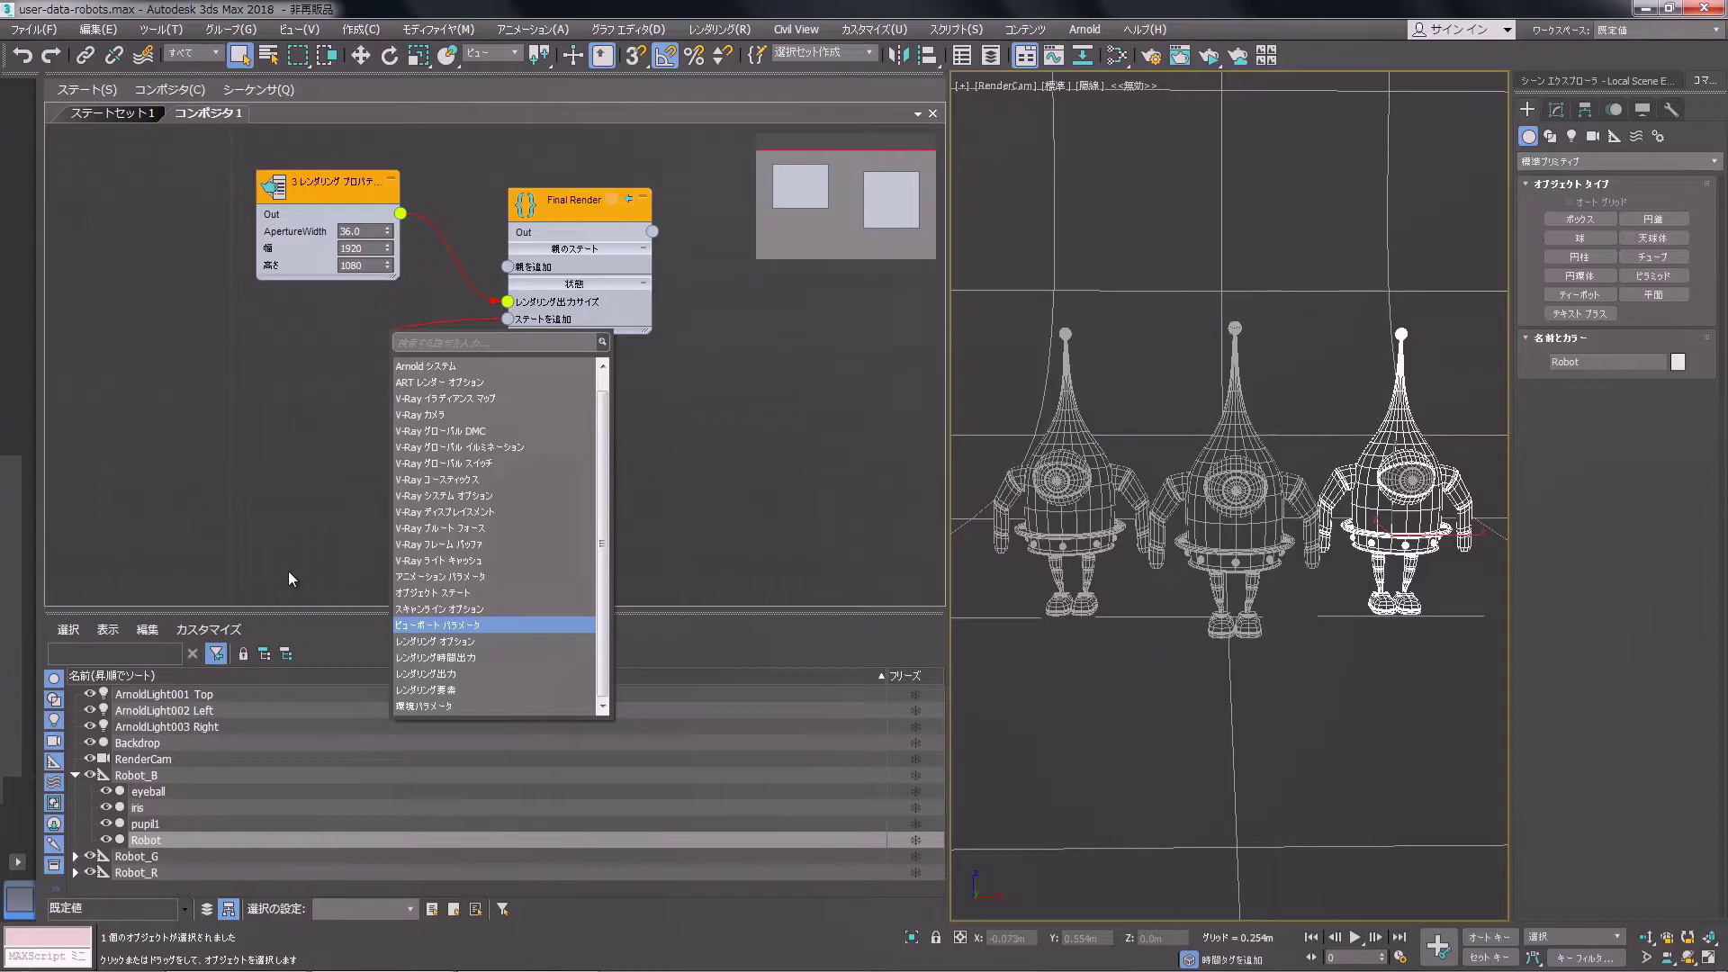
{"action": "left_click", "coordinate": [247, 490]}
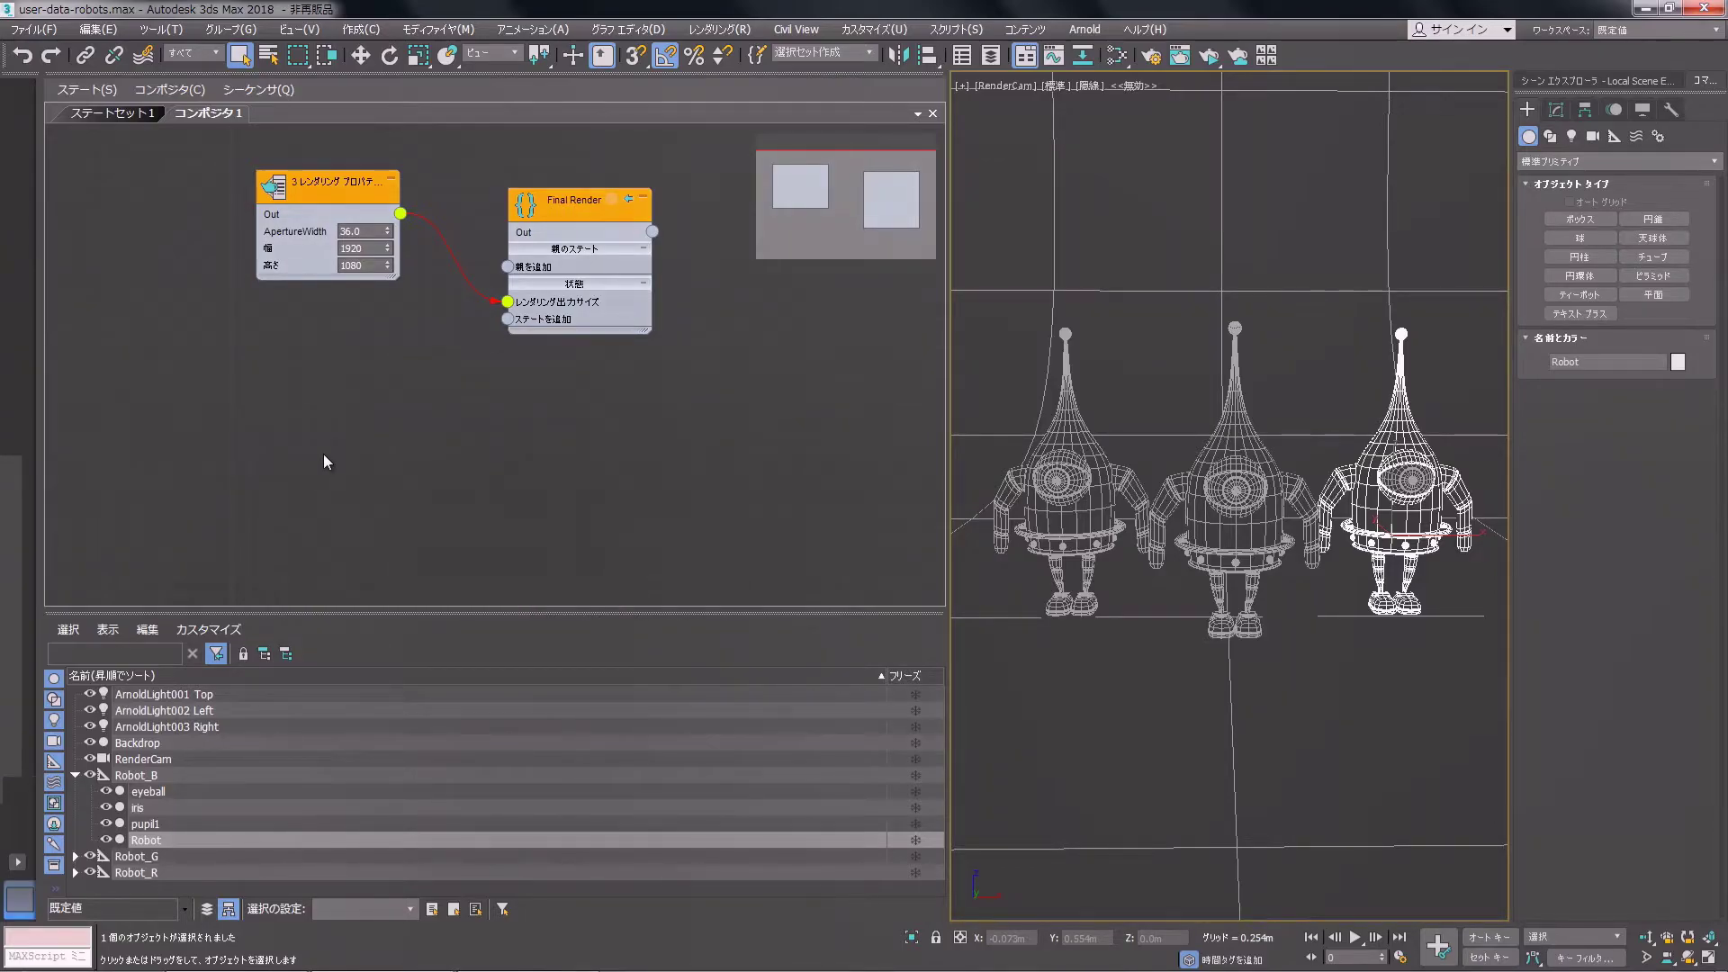
{"action": "right_click", "coordinate": [328, 424]}
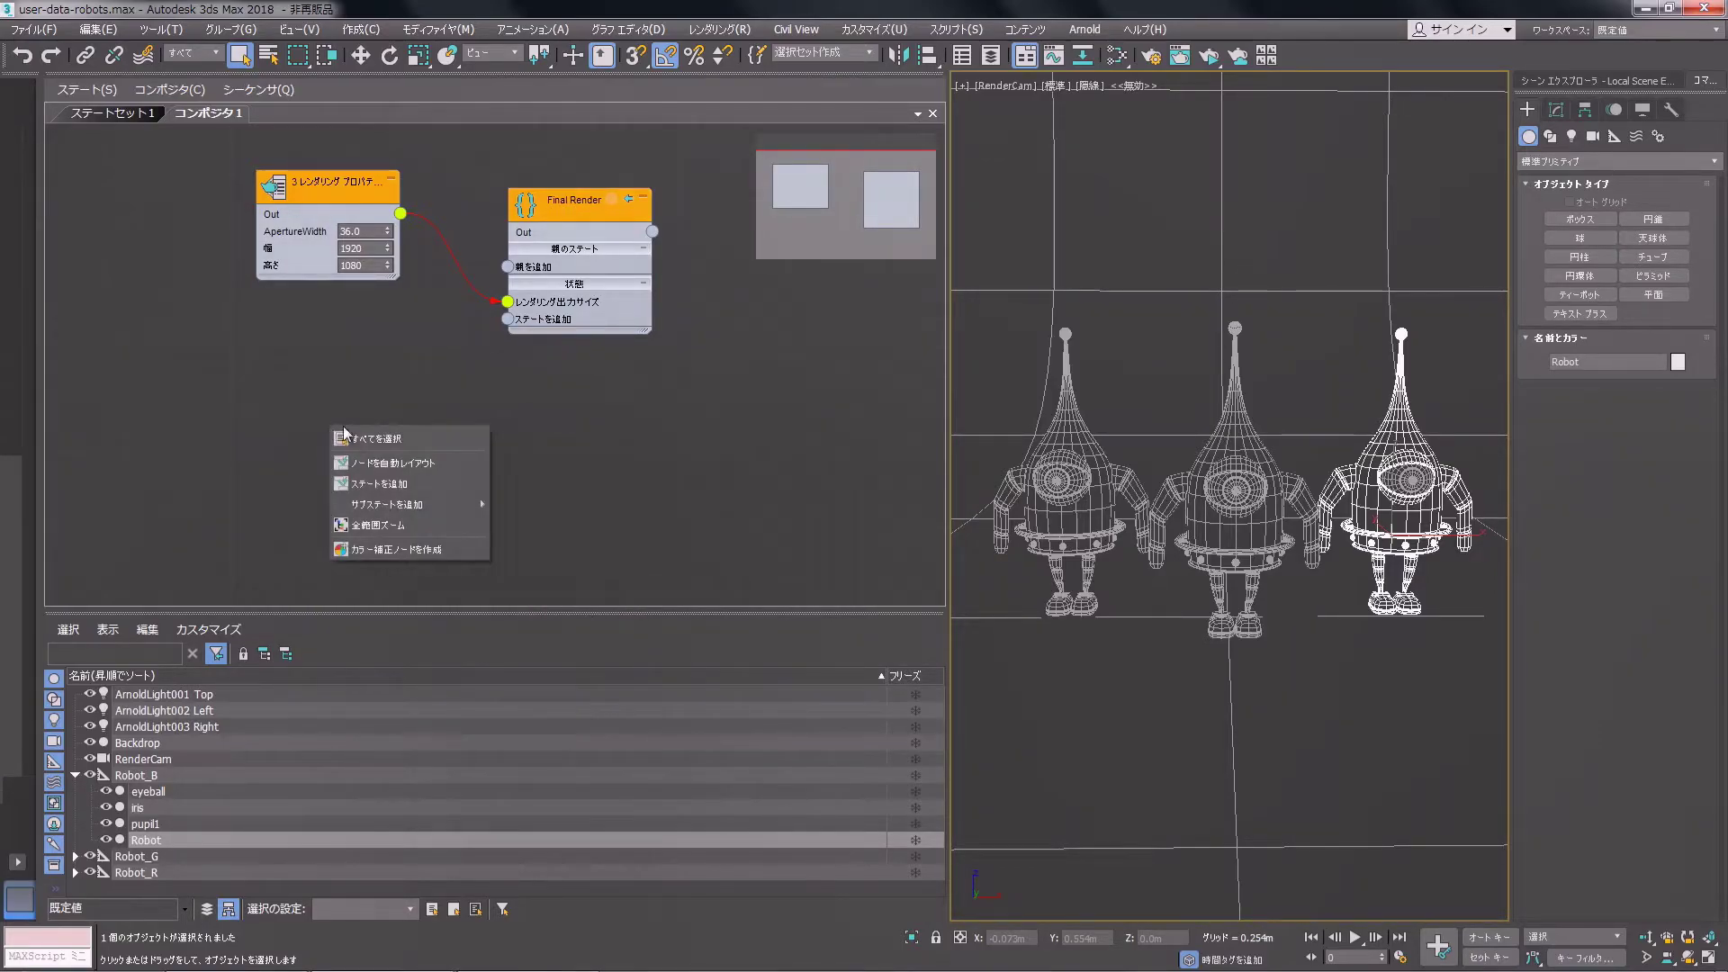
{"action": "left_click", "coordinate": [410, 484]}
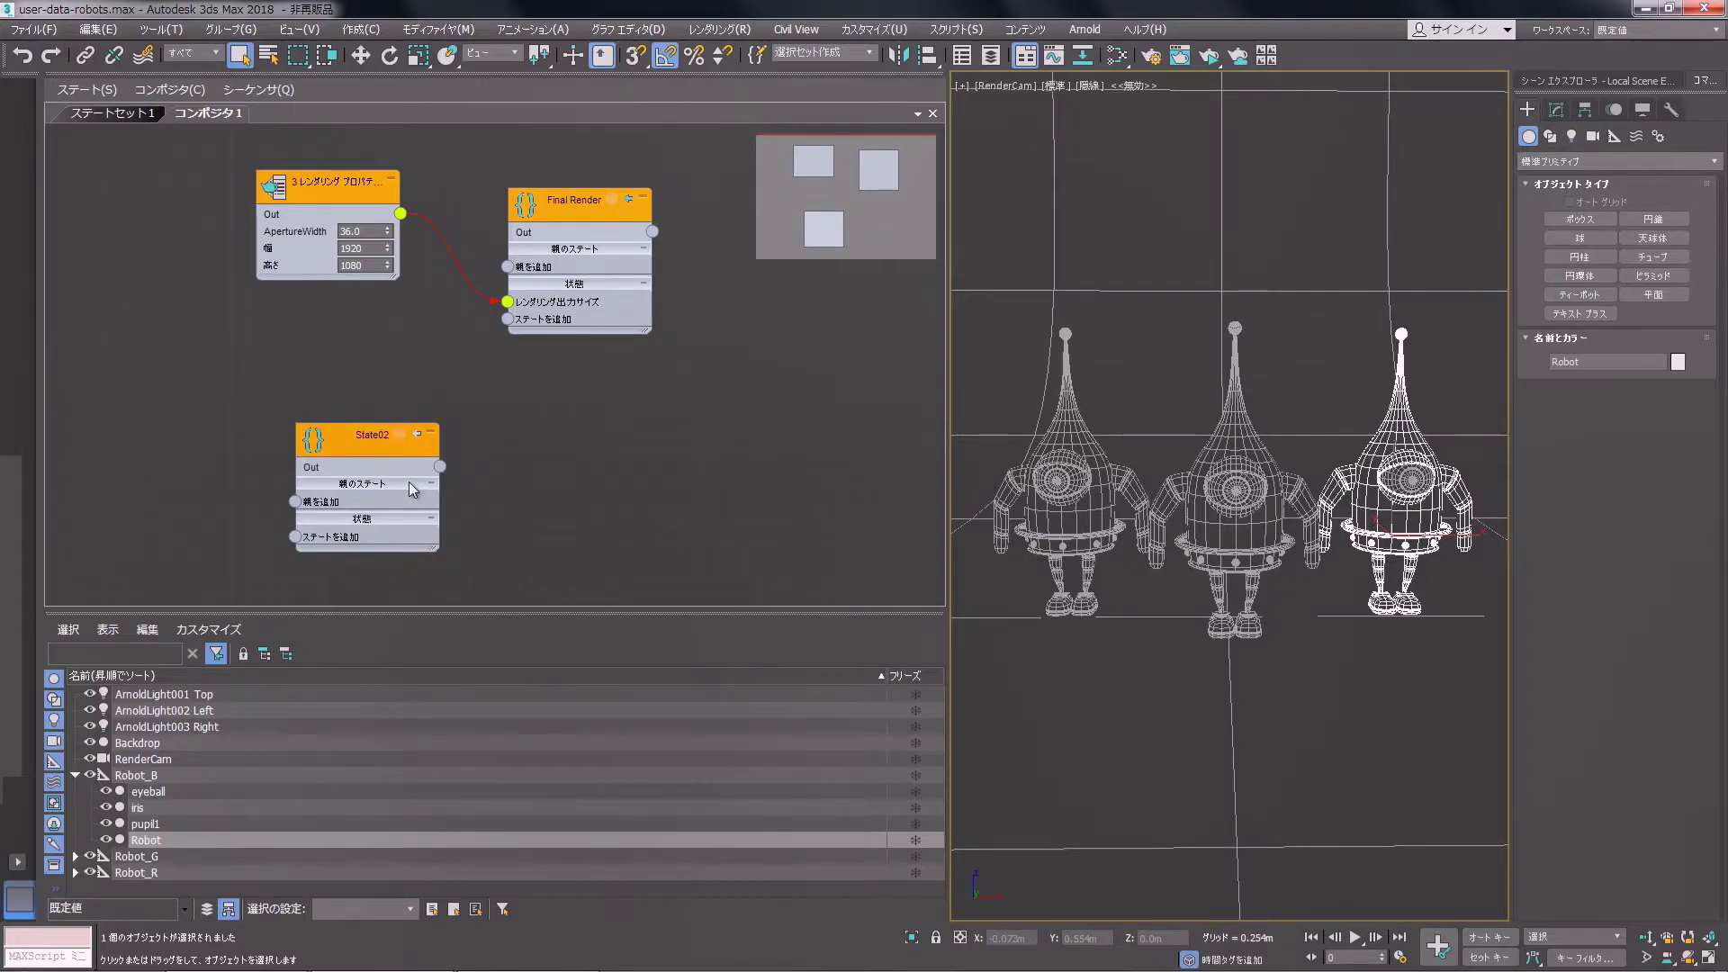
{"action": "left_click_drag", "start_coordinate": [376, 441], "coordinate": [444, 441]}
{"action": "double_click", "coordinate": [442, 438]}
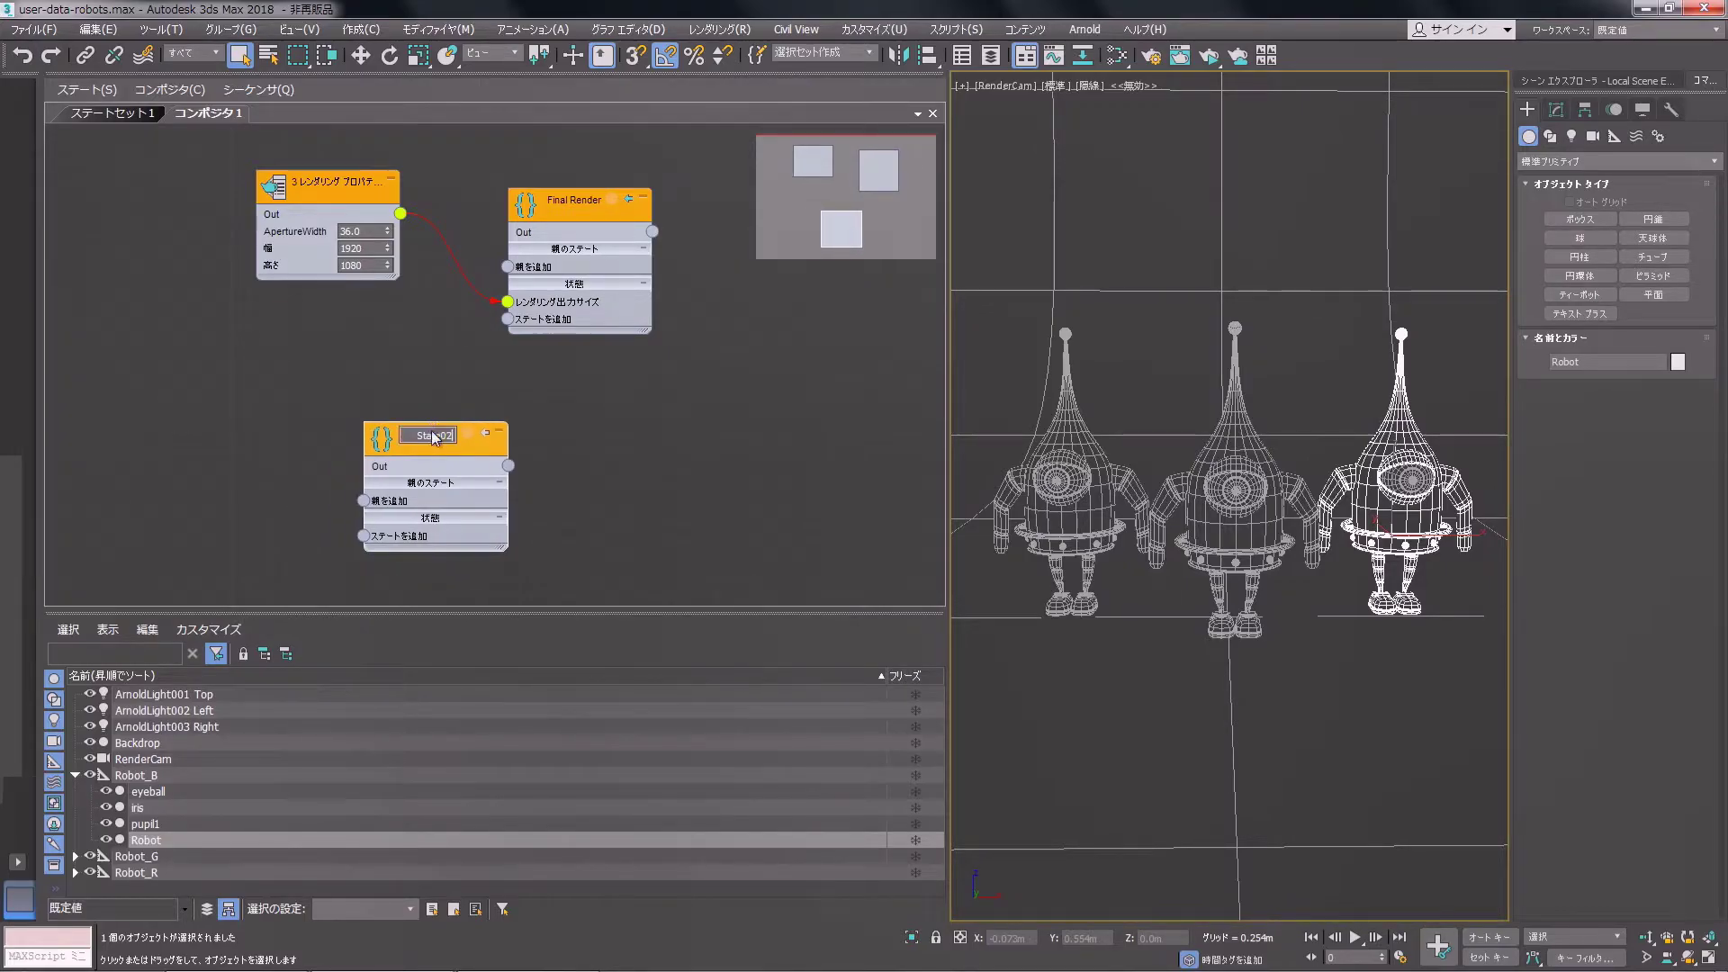
{"action": "left_click_drag", "start_coordinate": [410, 435], "coordinate": [460, 438]}
{"action": "type", "text": "Object Hi"}
{"action": "type", "text": "de"}
{"action": "key", "text": "Return"}
Step: Delete the Final Render and render-properties nodes from the compositor
{"action": "mouse_move", "coordinate": [254, 347]}
{"action": "left_mouse_down"}
{"action": "mouse_move", "coordinate": [542, 286]}
{"action": "mouse_move", "coordinate": [650, 164]}
{"action": "left_mouse_up"}
{"action": "key", "text": "Delete"}
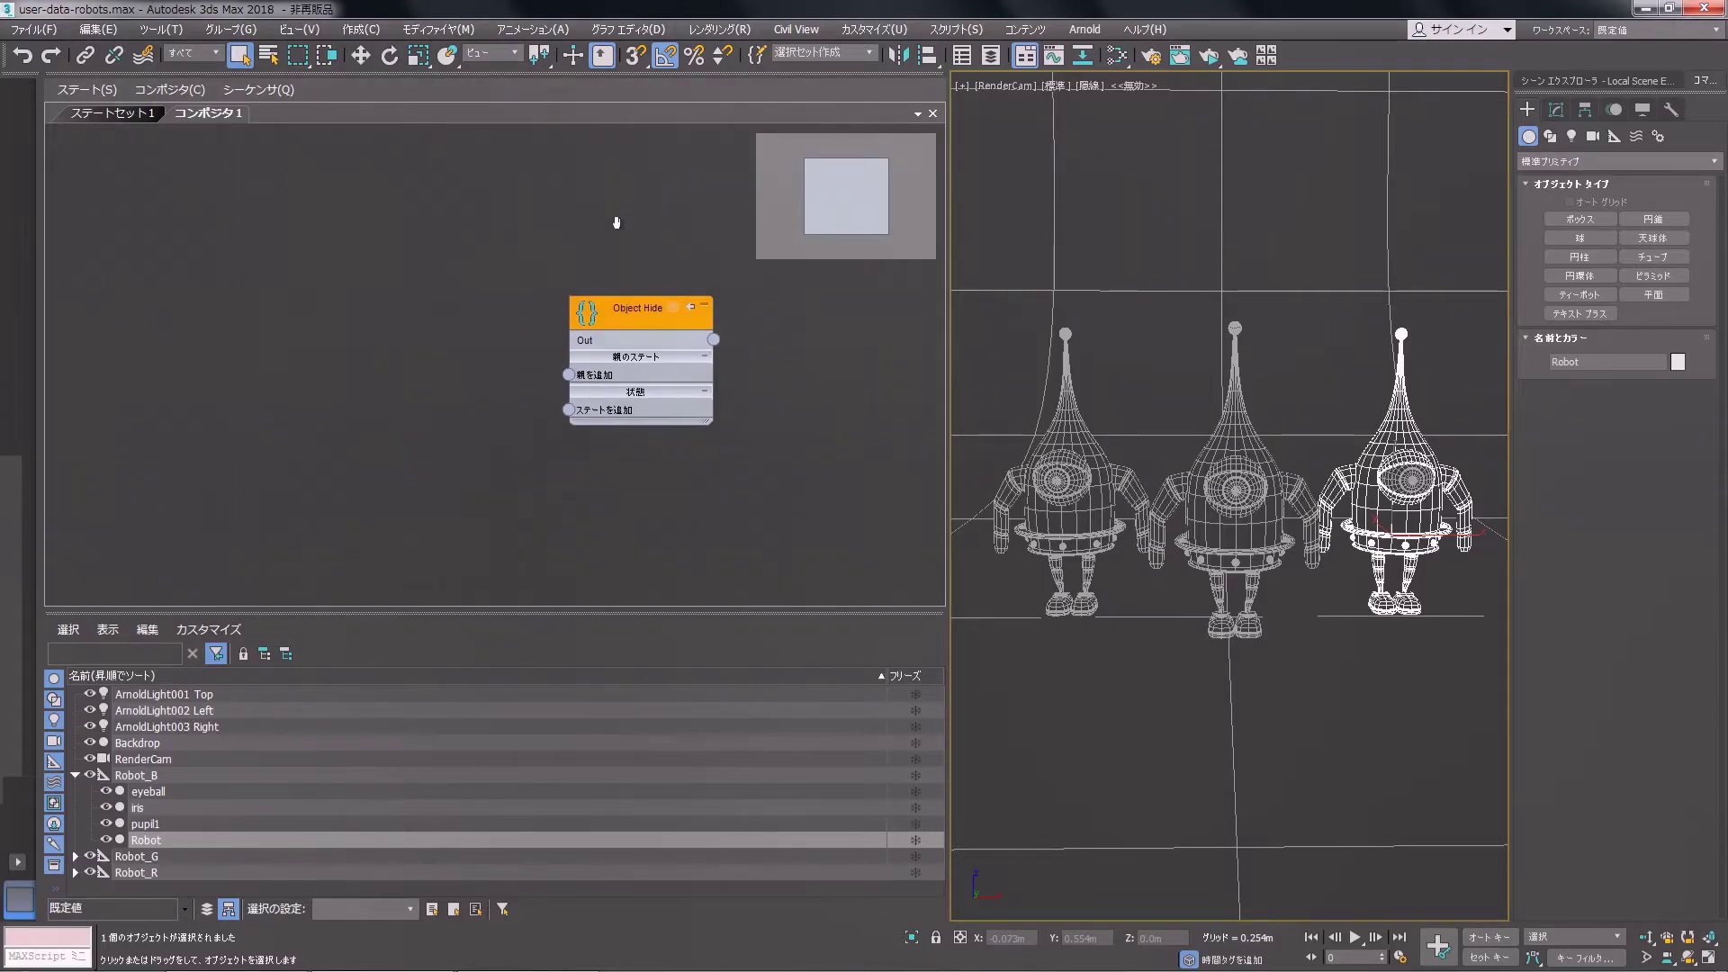
{"action": "scroll", "coordinate": [549, 278], "scroll_direction": "up", "scroll_amount": 2}
{"action": "scroll", "coordinate": [549, 278], "scroll_direction": "up", "scroll_amount": 1}
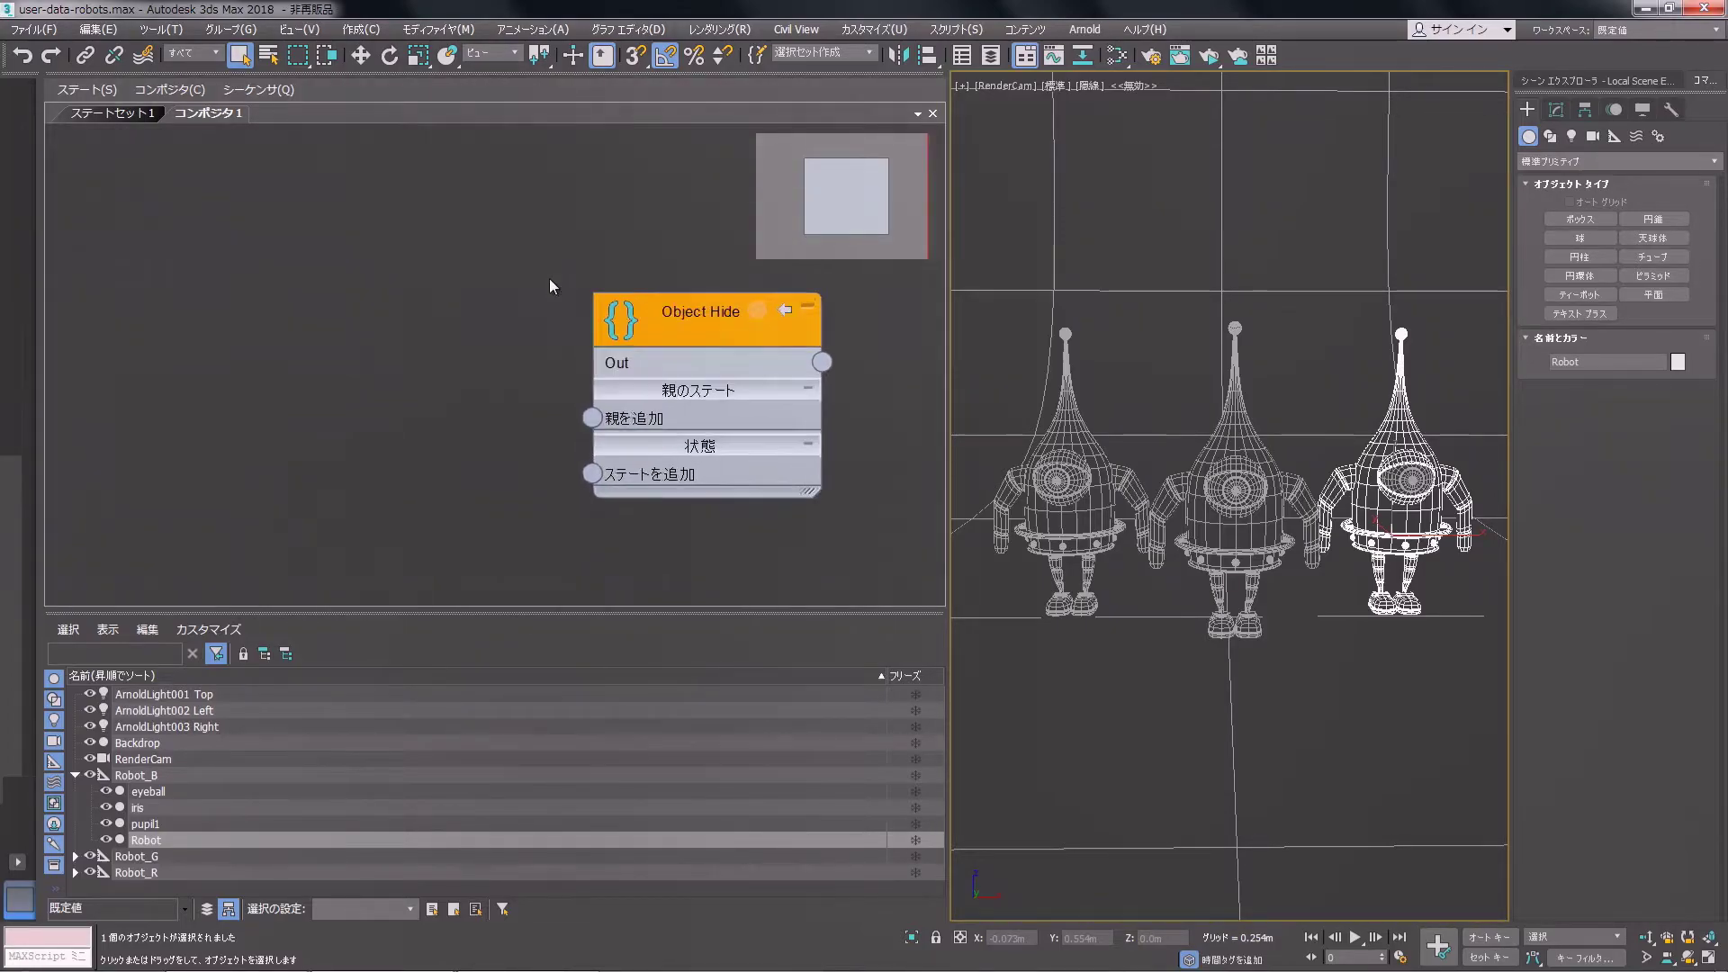
Step: Select Object Hide and wire a new Object State node into its state input
{"action": "left_click", "coordinate": [106, 114]}
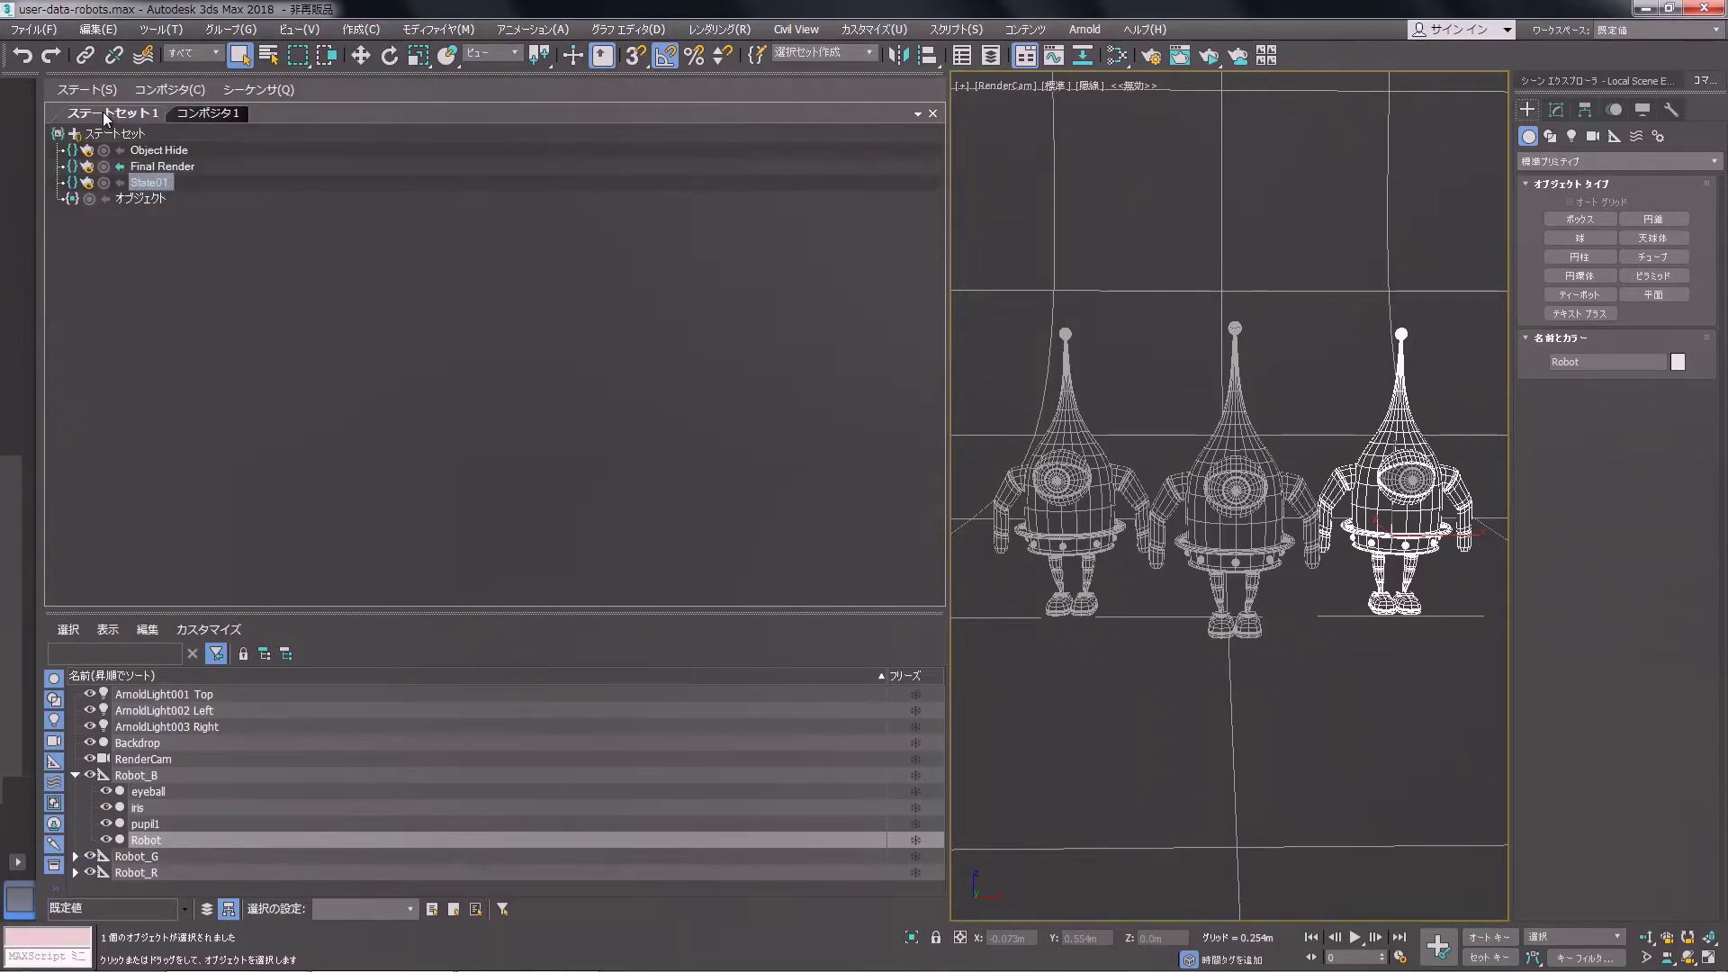
{"action": "left_click", "coordinate": [166, 151]}
{"action": "left_click", "coordinate": [205, 114]}
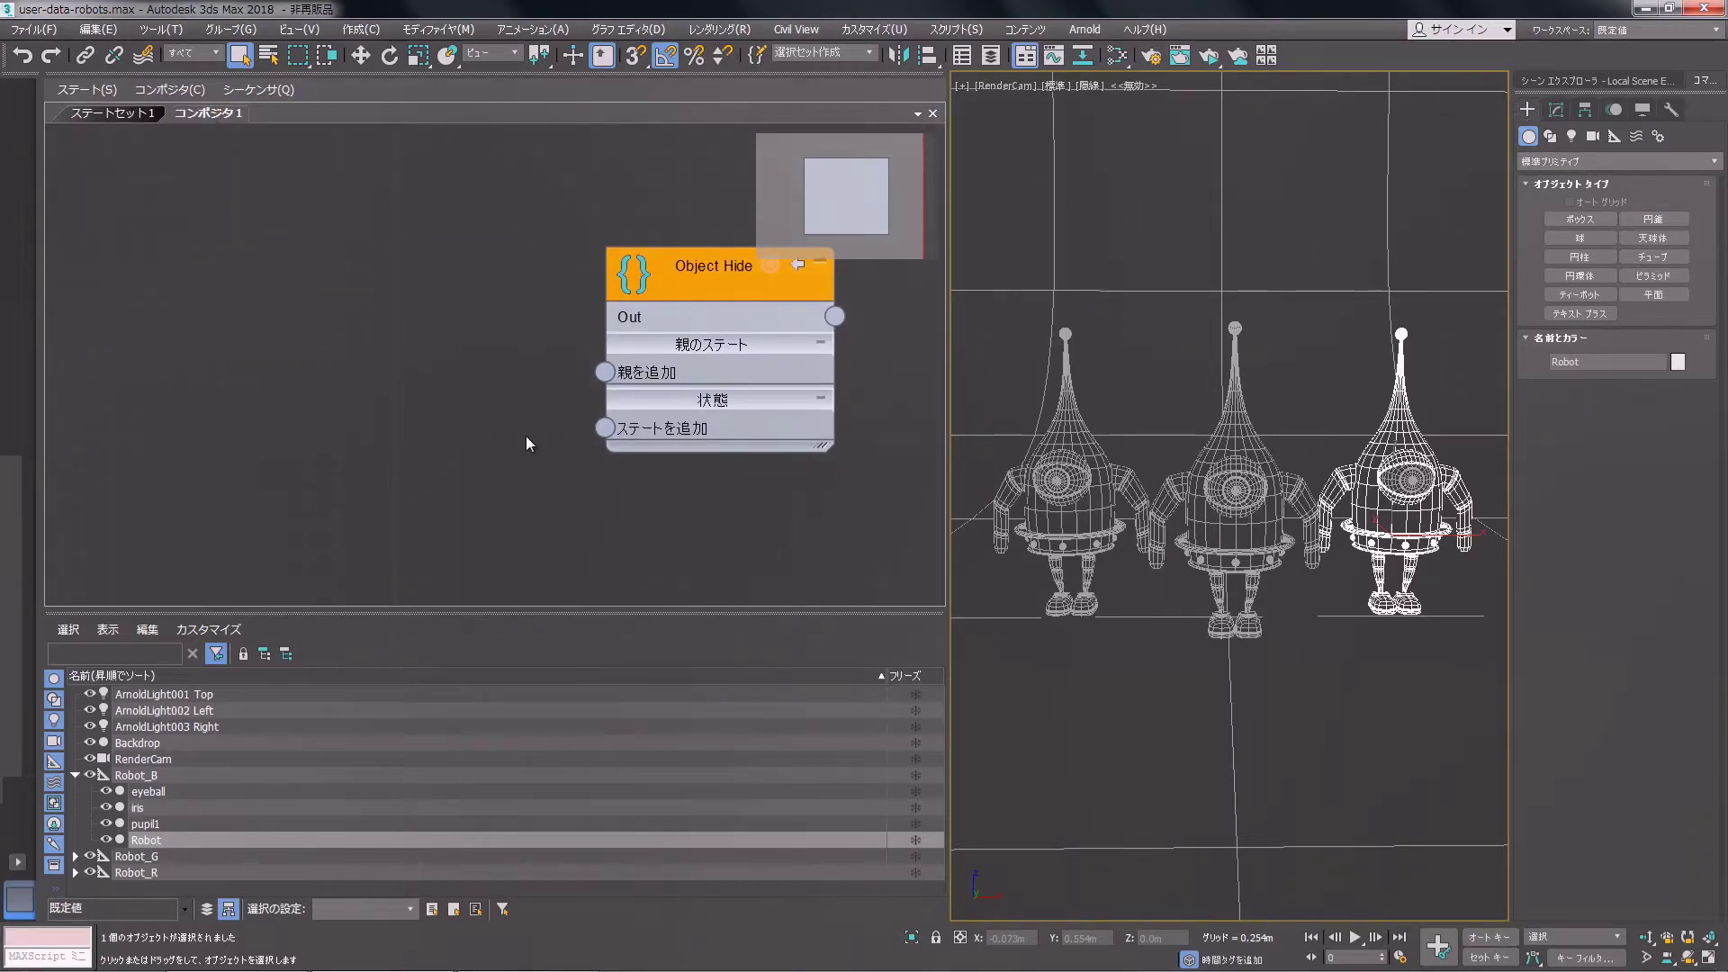
{"action": "left_click_drag", "start_coordinate": [605, 427], "coordinate": [511, 335]}
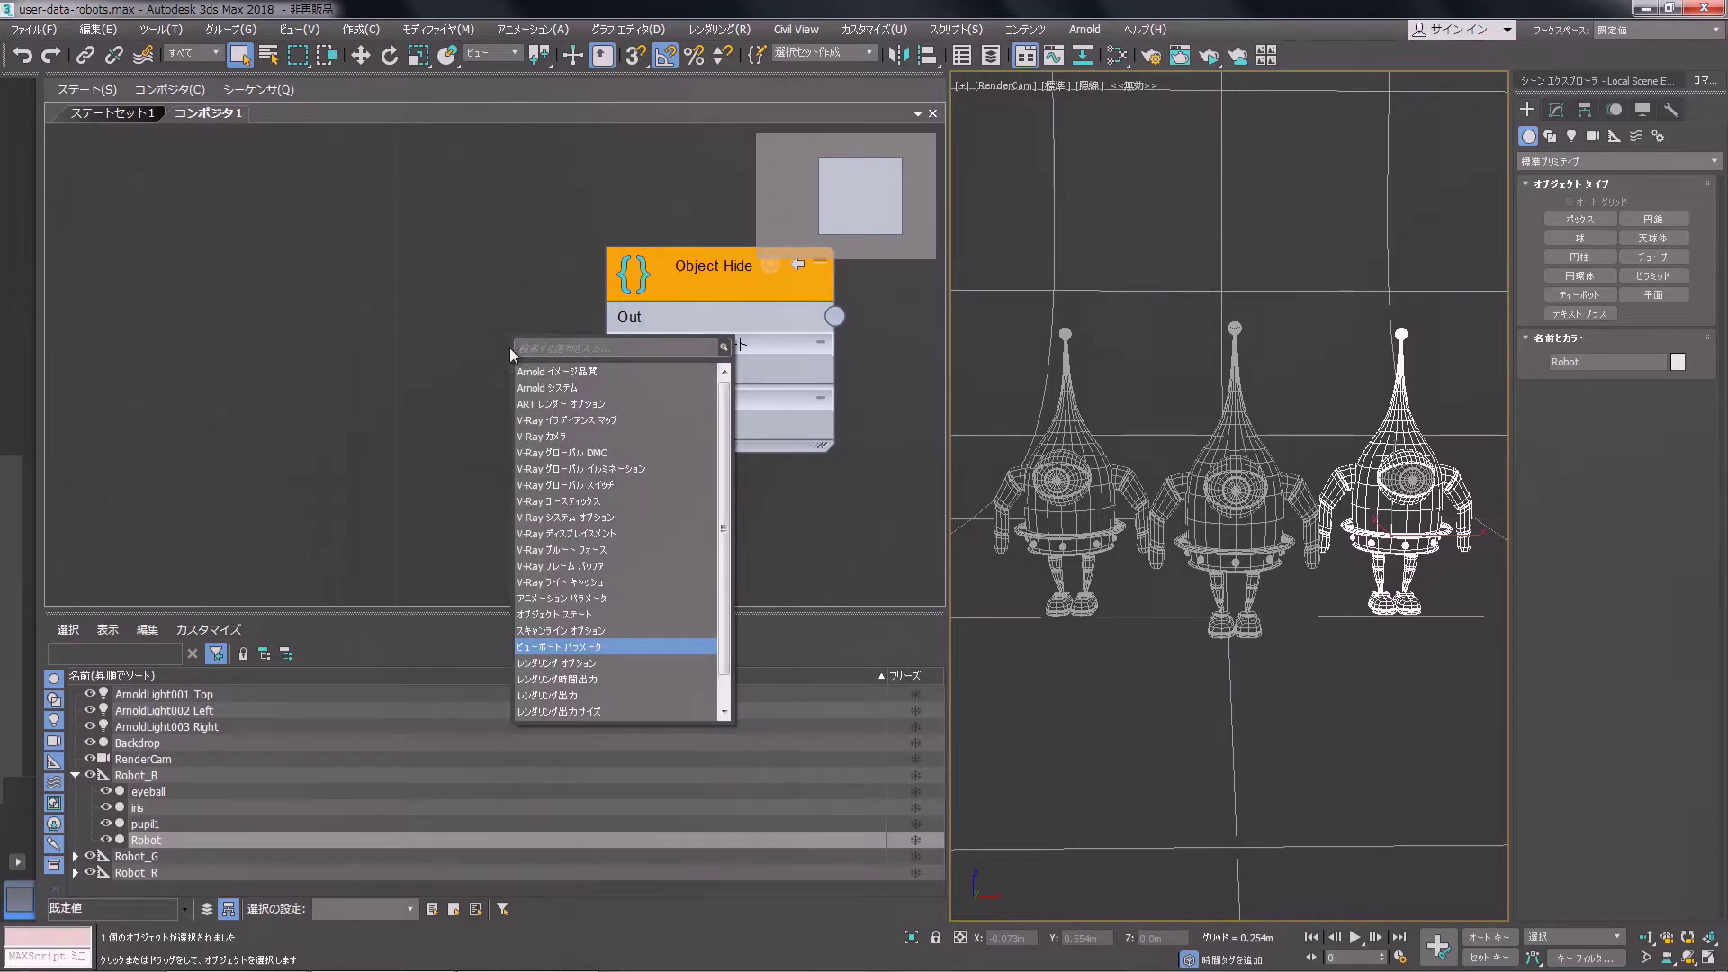
{"action": "left_click", "coordinate": [579, 621]}
{"action": "left_click_drag", "start_coordinate": [519, 360], "coordinate": [374, 261]}
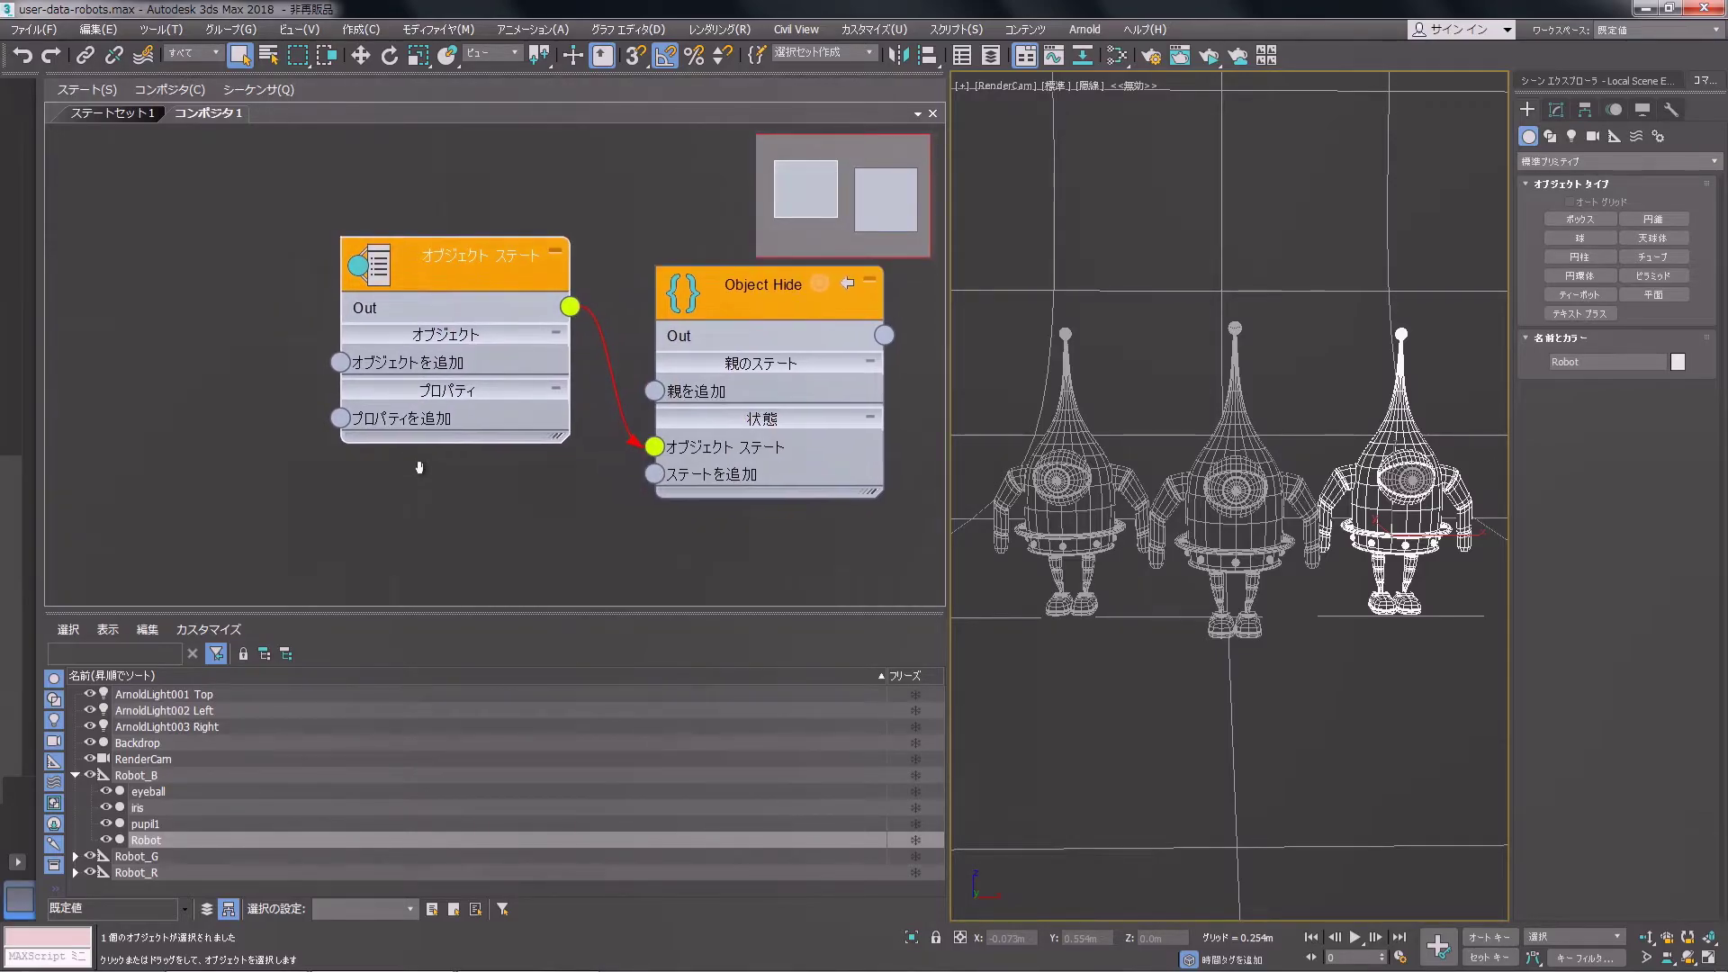
{"action": "scroll", "coordinate": [419, 467], "scroll_direction": "down", "scroll_amount": 2}
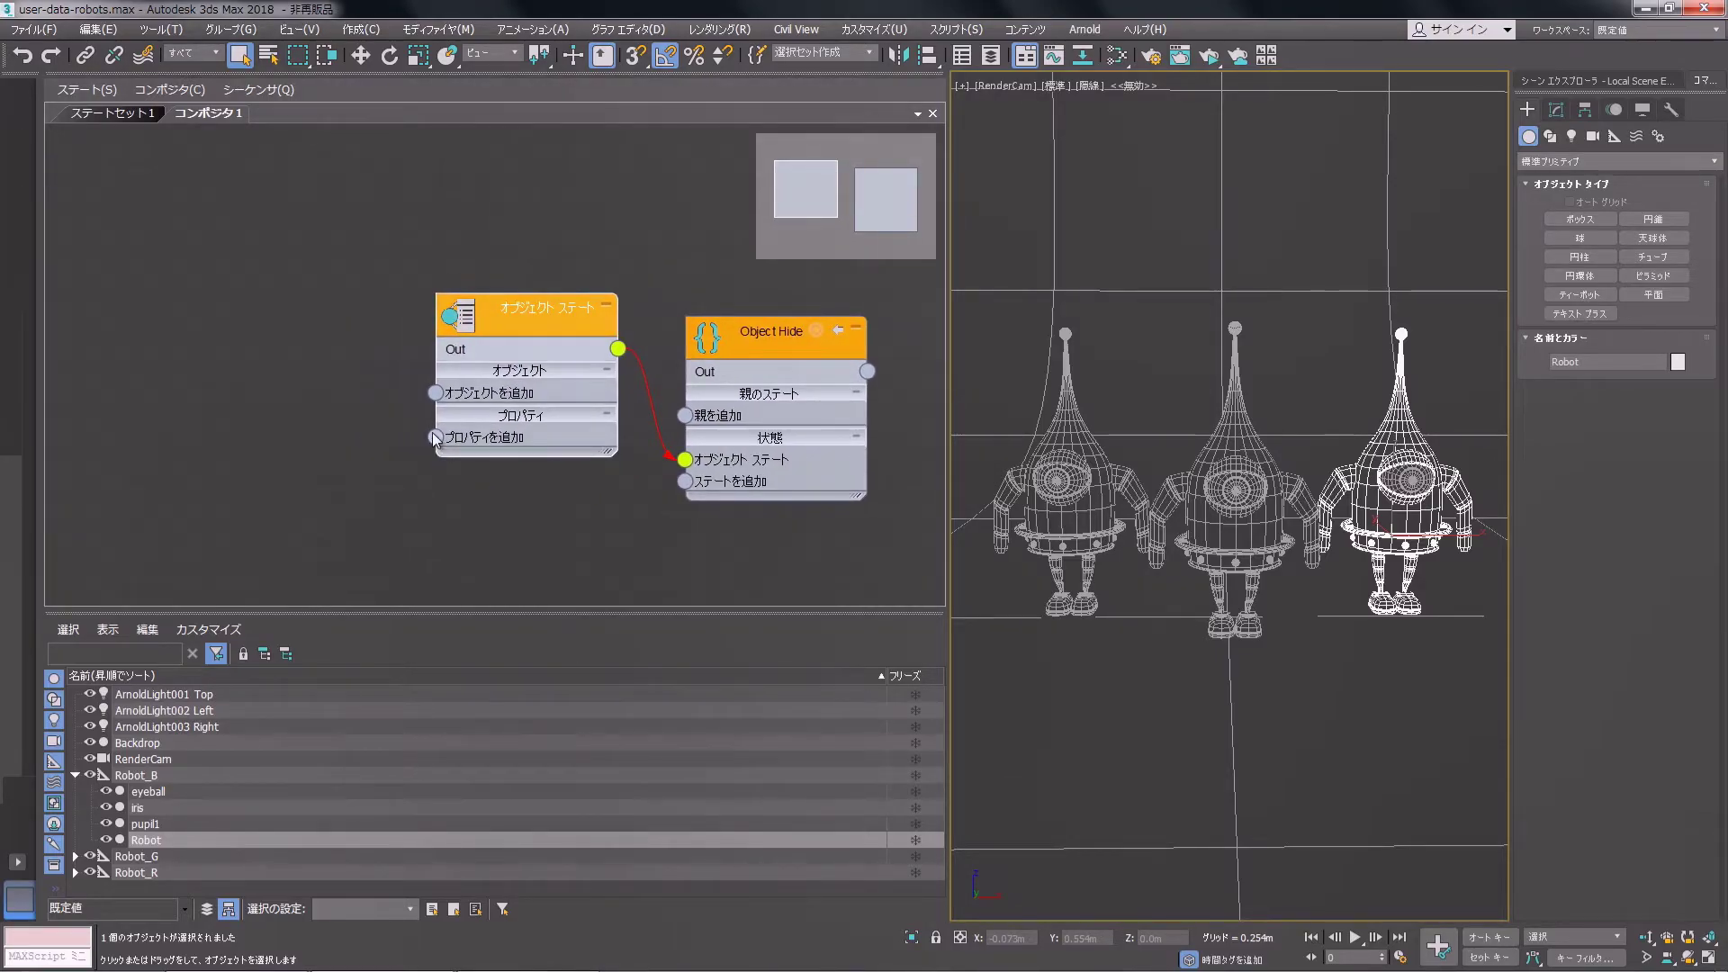
{"action": "left_click_drag", "start_coordinate": [435, 392], "coordinate": [340, 334]}
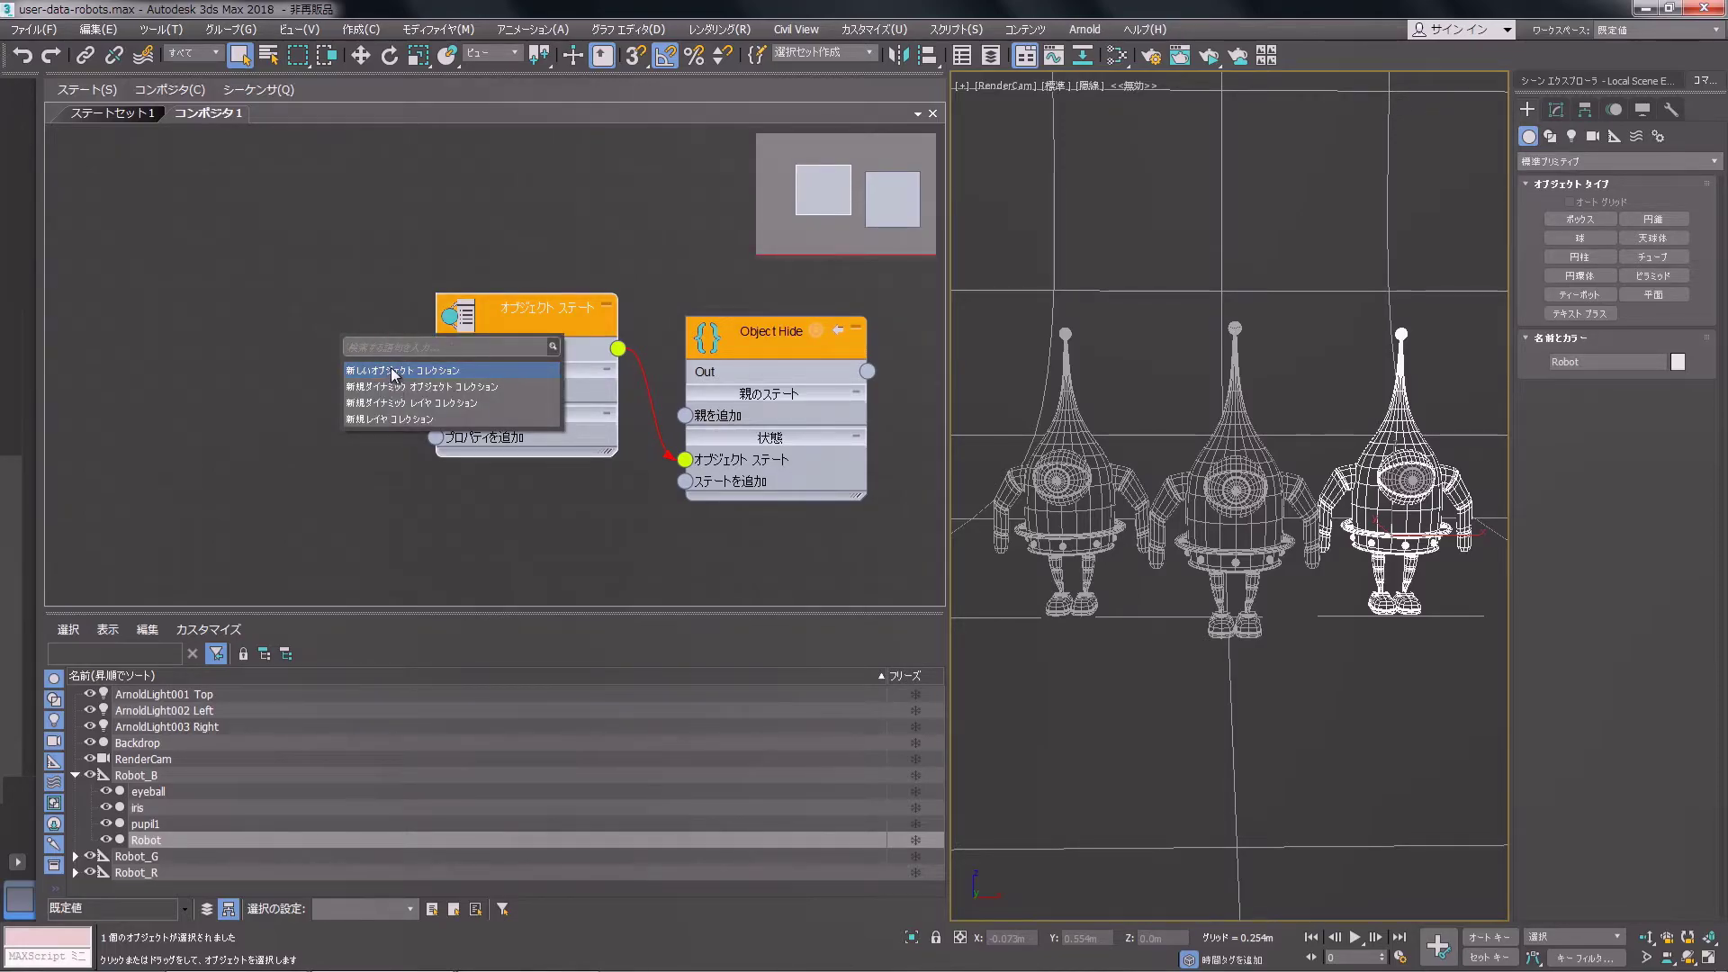
{"action": "left_click", "coordinate": [391, 371]}
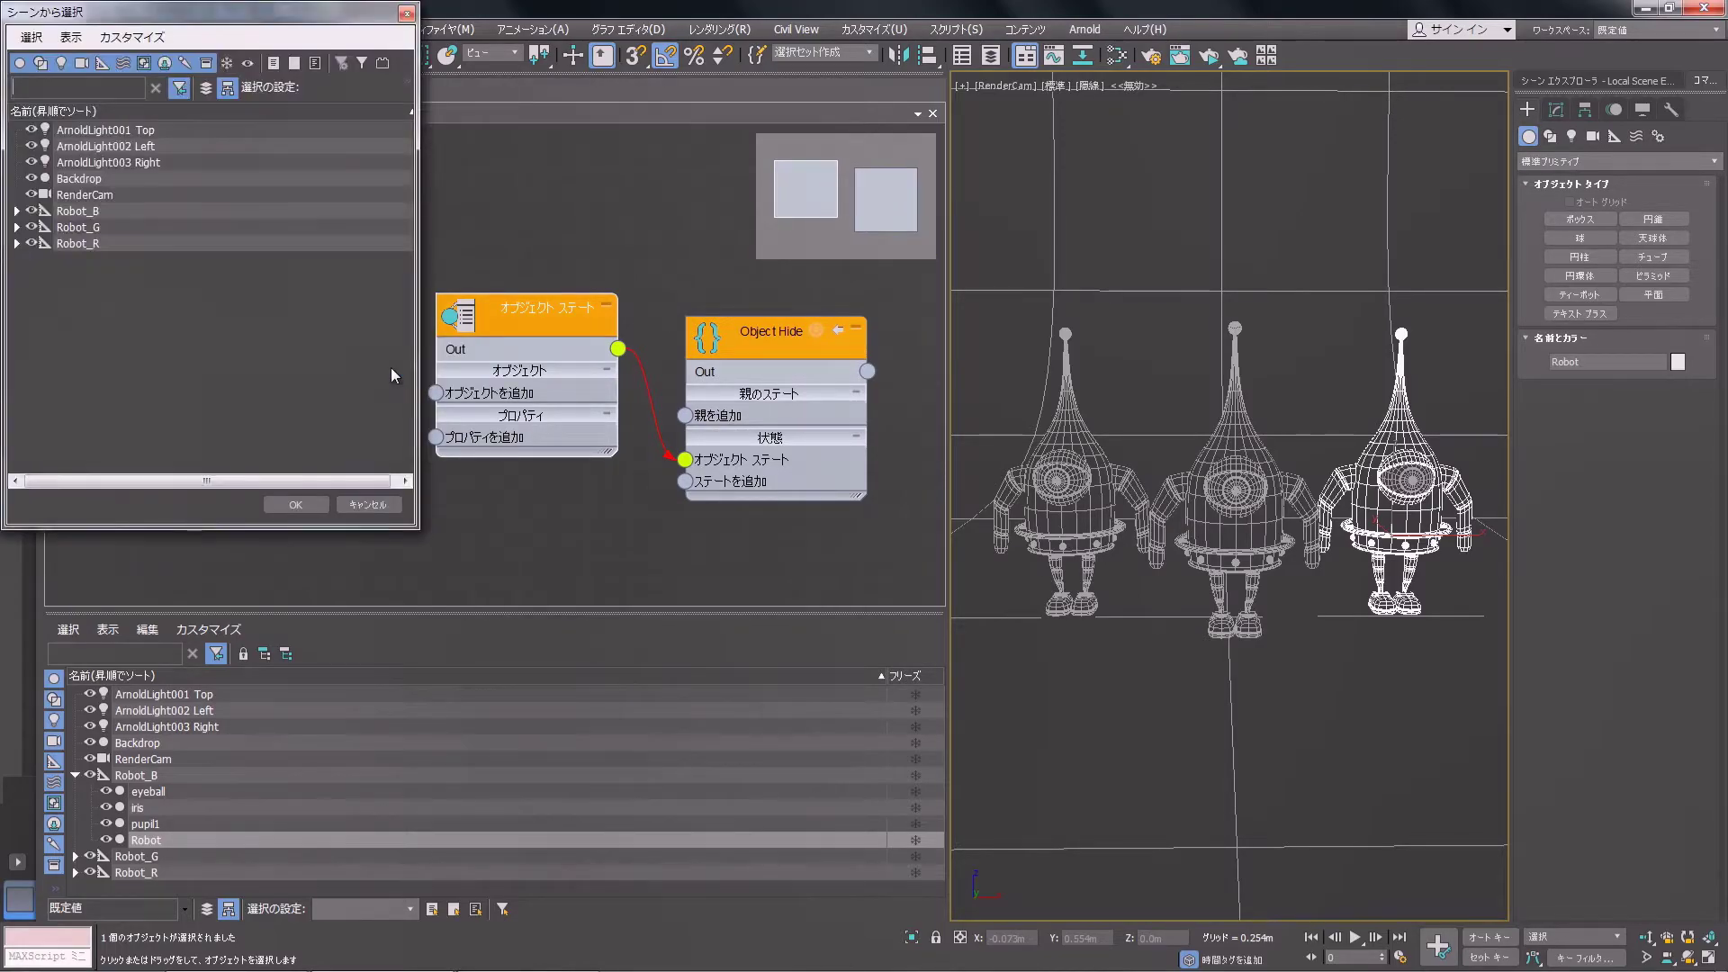
{"action": "left_click", "coordinate": [96, 212]}
{"action": "left_click", "coordinate": [95, 227], "text": "ctrl"}
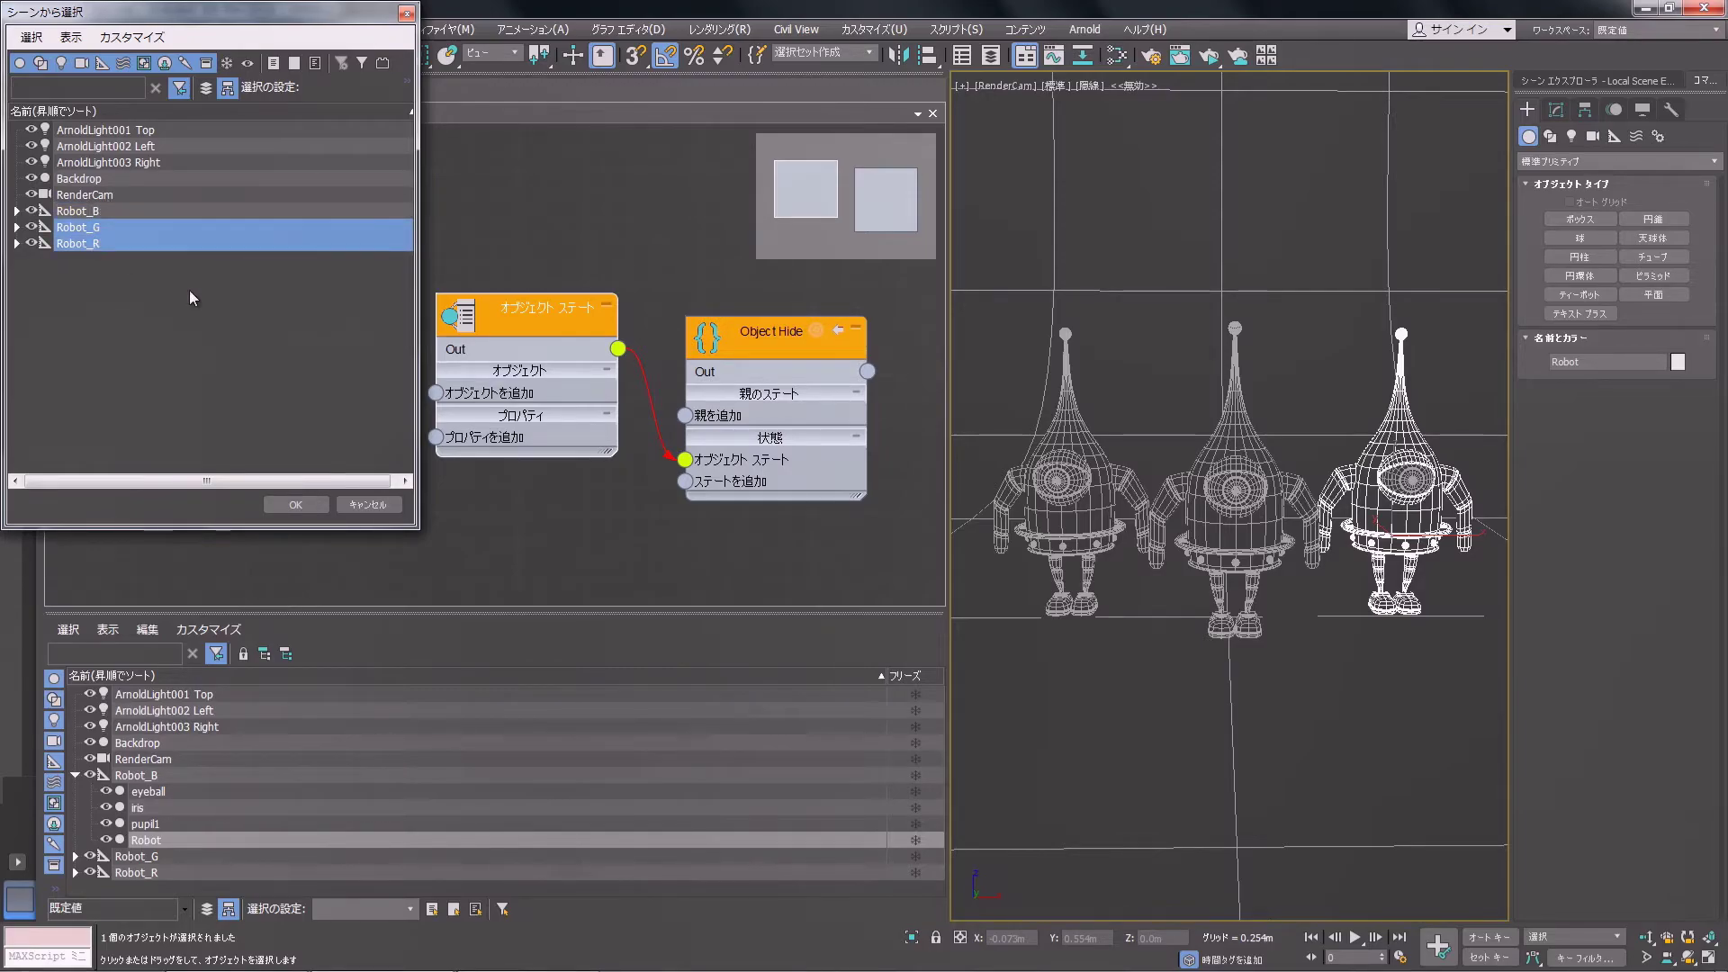
{"action": "left_click", "coordinate": [295, 506]}
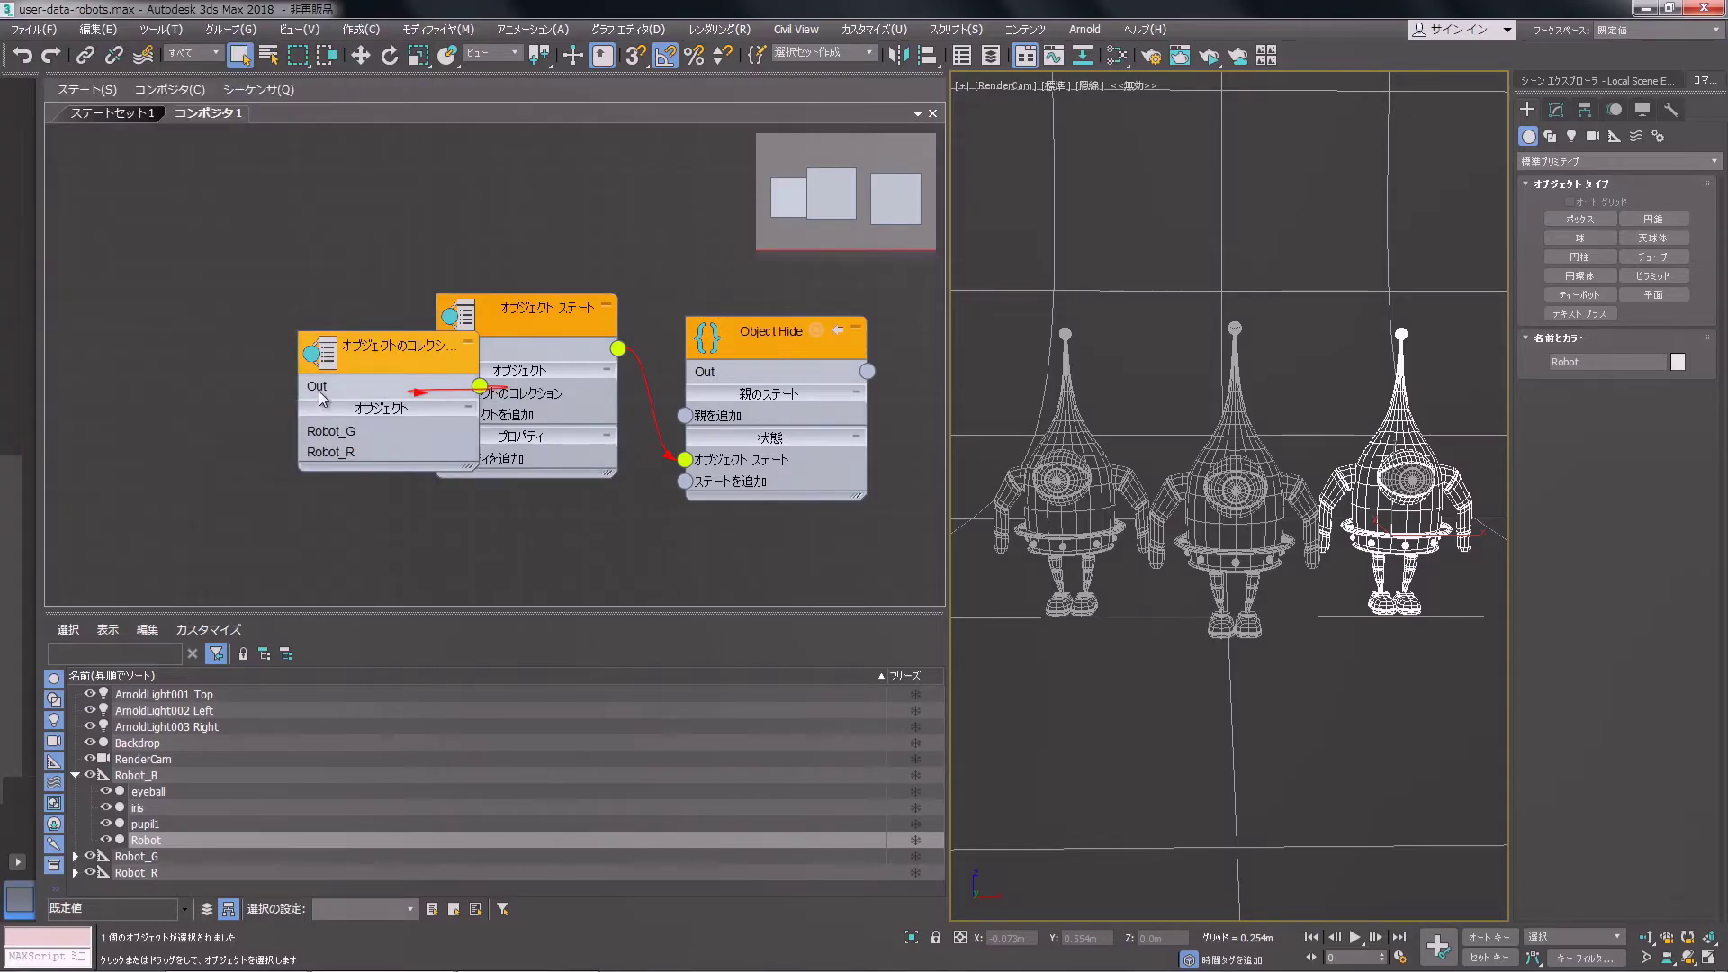
{"action": "left_click_drag", "start_coordinate": [319, 396], "coordinate": [212, 324]}
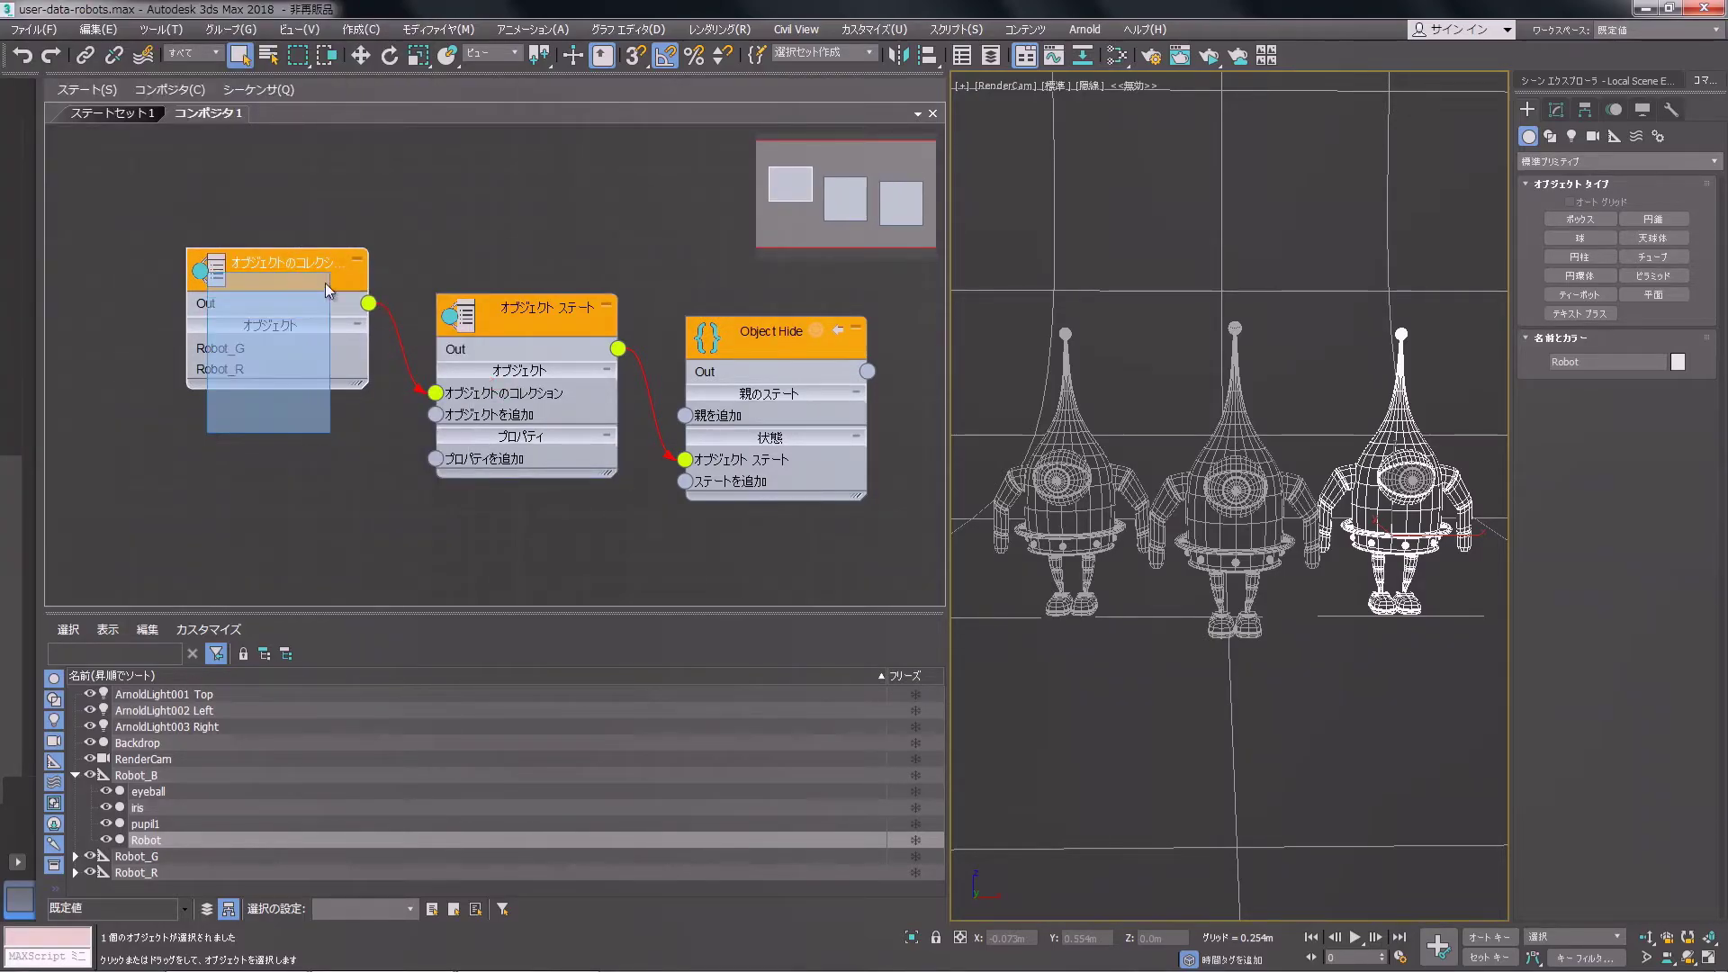
{"action": "key", "text": "Delete"}
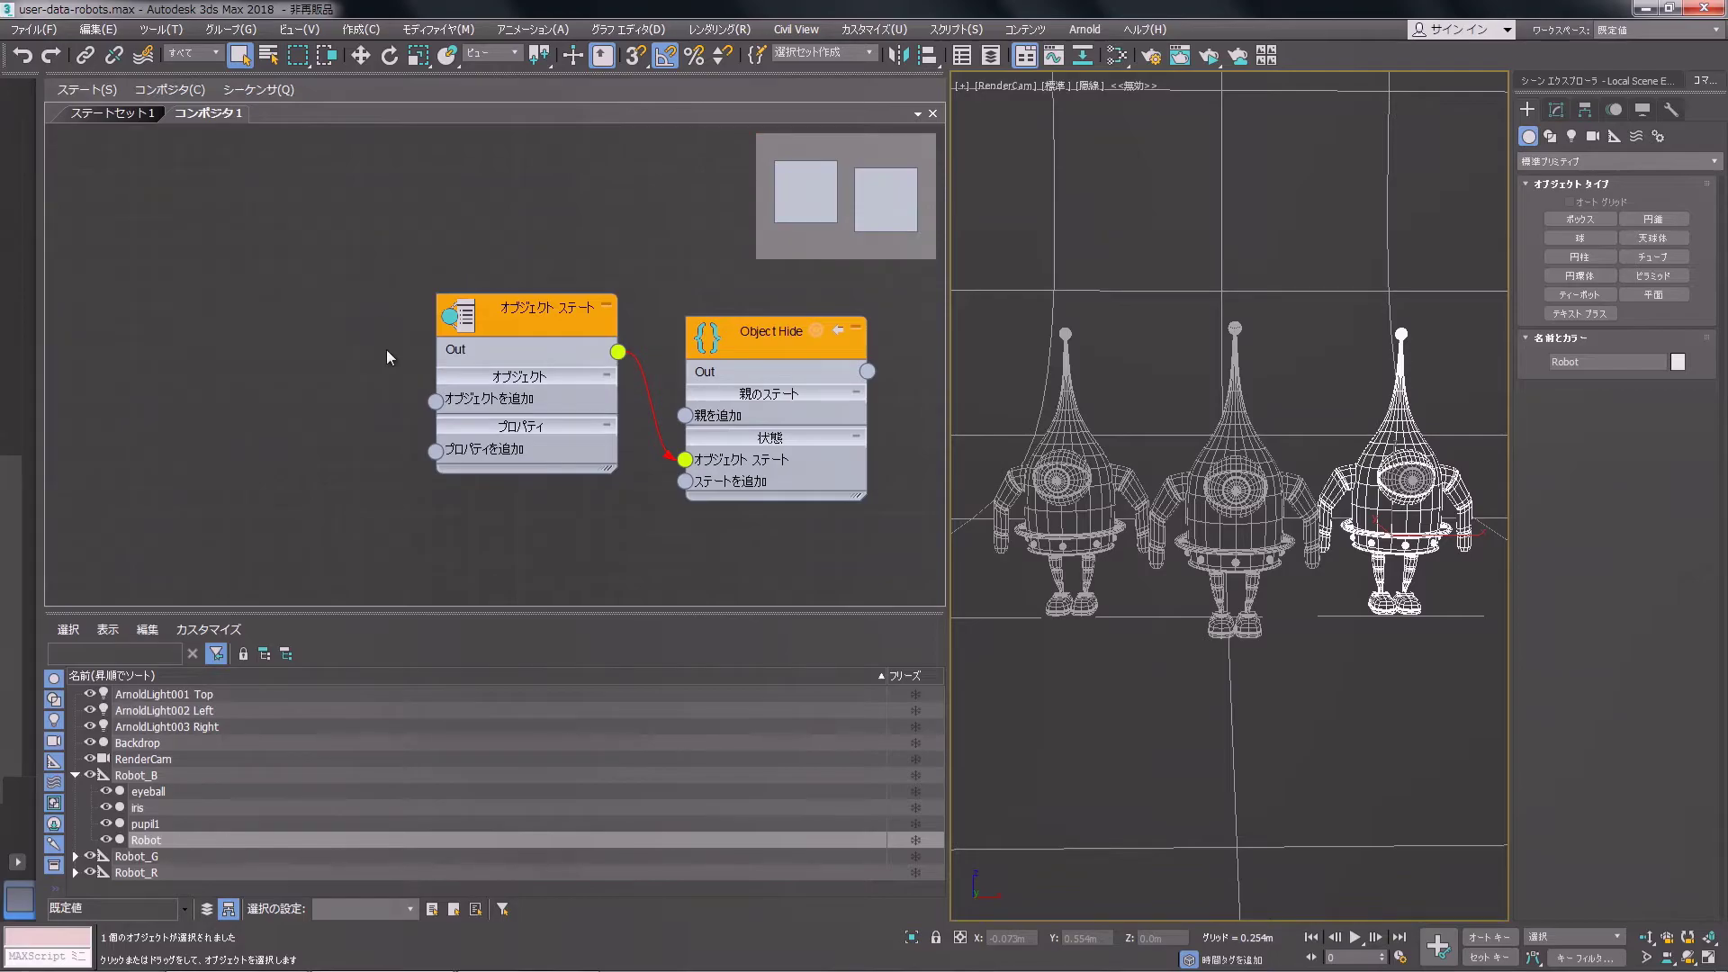
Step: Feed Object State a New Dynamic Object Collection with name wildcard 'Robot*'
{"action": "left_click_drag", "start_coordinate": [434, 396], "coordinate": [363, 331]}
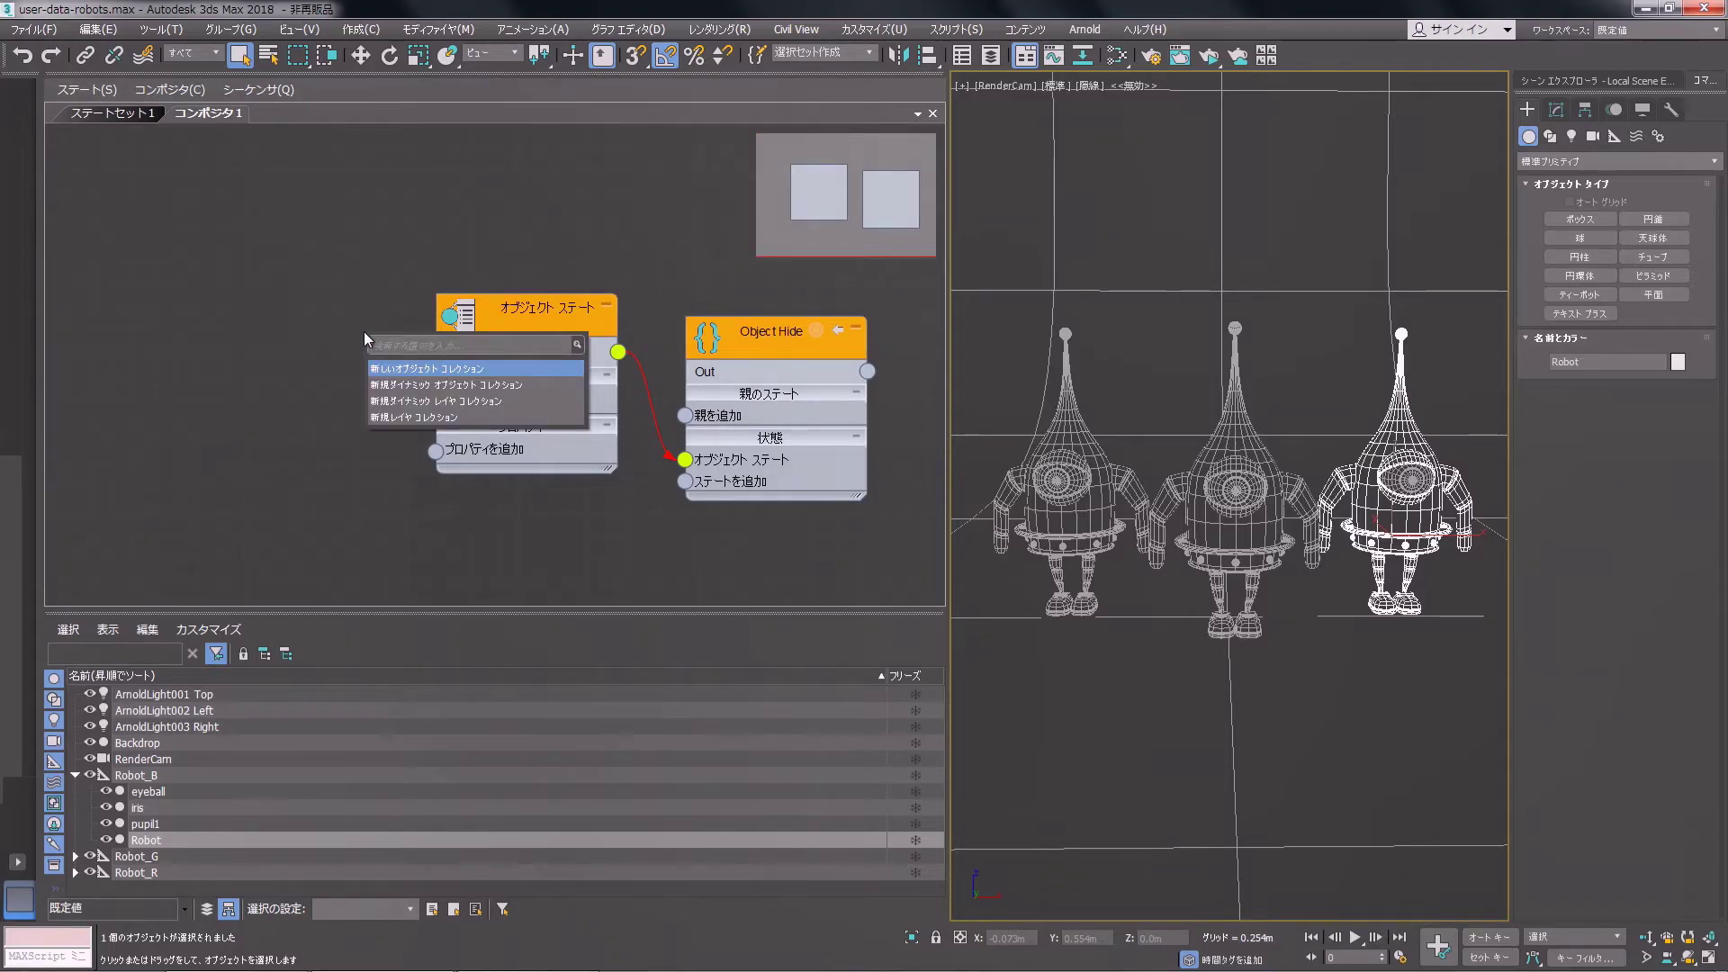
{"action": "left_click", "coordinate": [404, 385]}
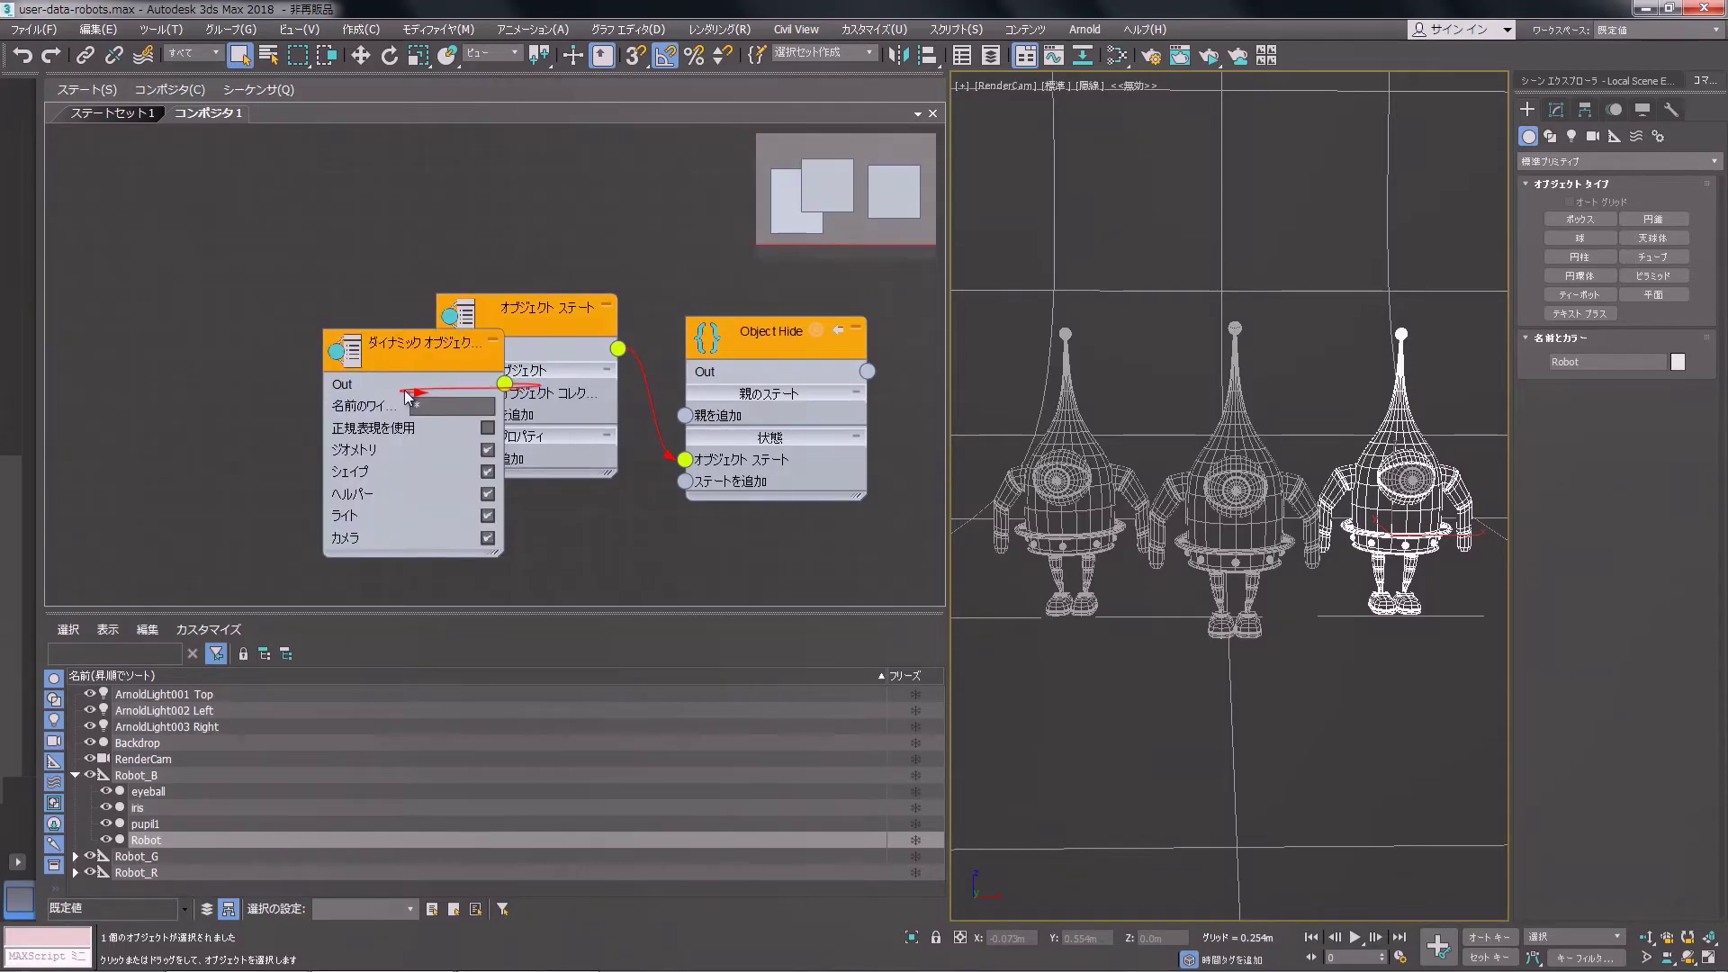
{"action": "left_click_drag", "start_coordinate": [385, 369], "coordinate": [271, 265]}
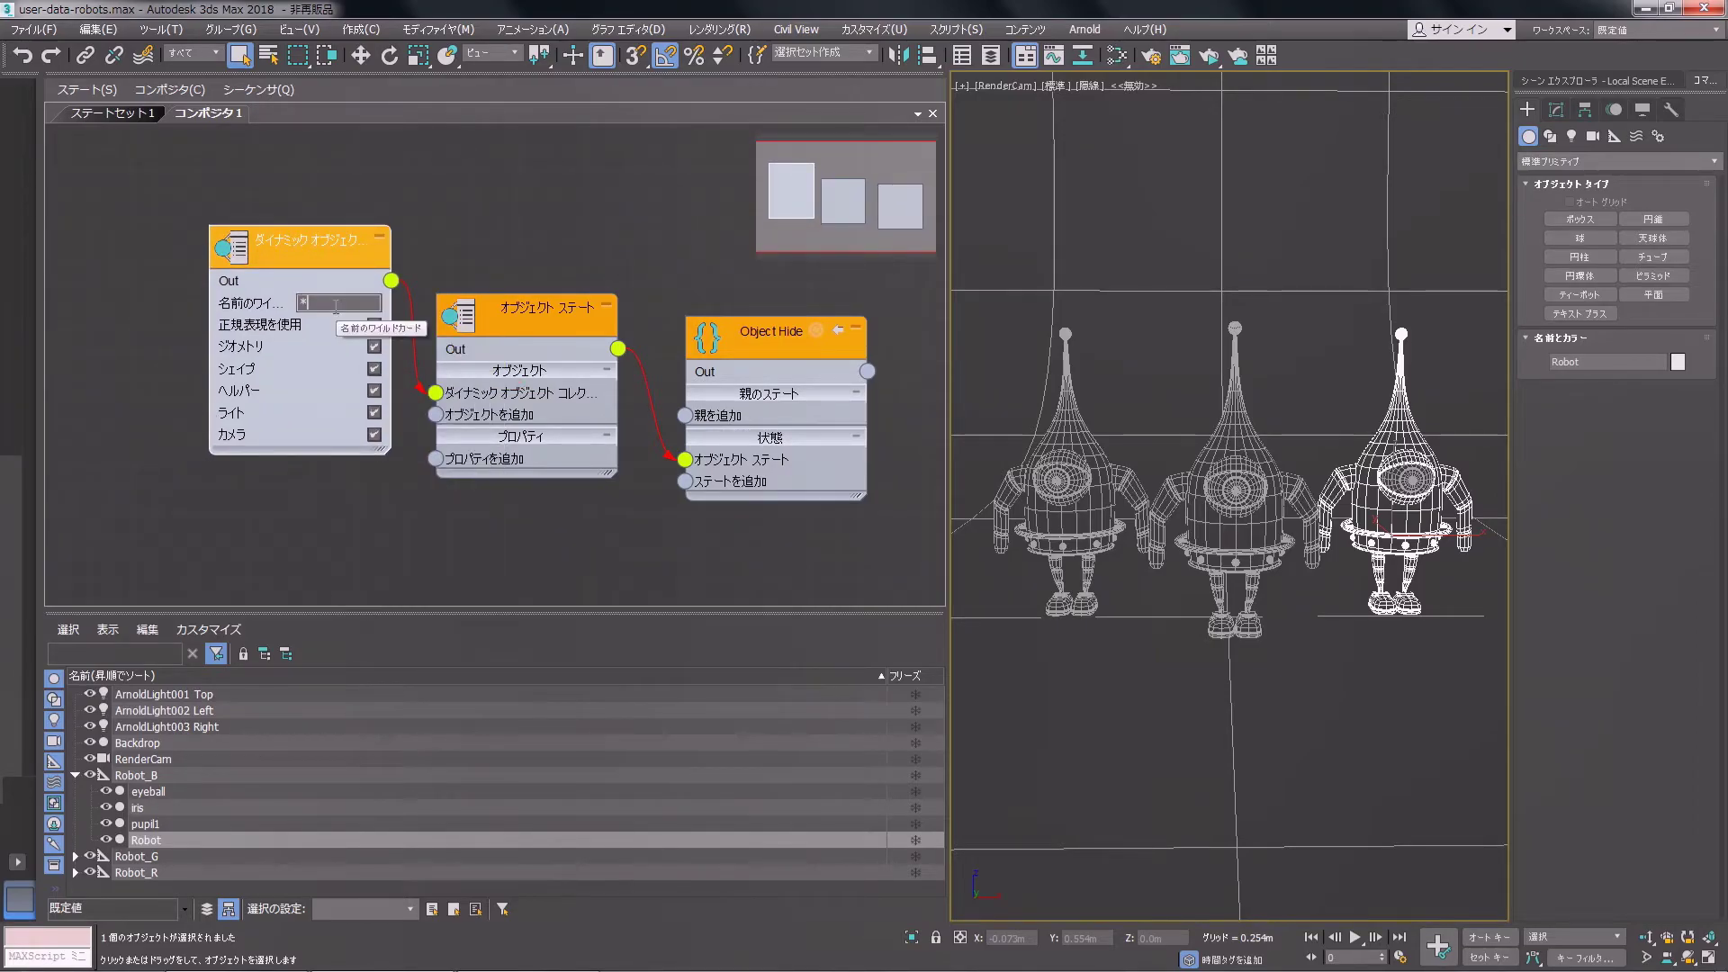
{"action": "type", "text": "R"}
{"action": "type", "text": "obot"}
{"action": "type", "text": "*"}
{"action": "key", "text": "Return"}
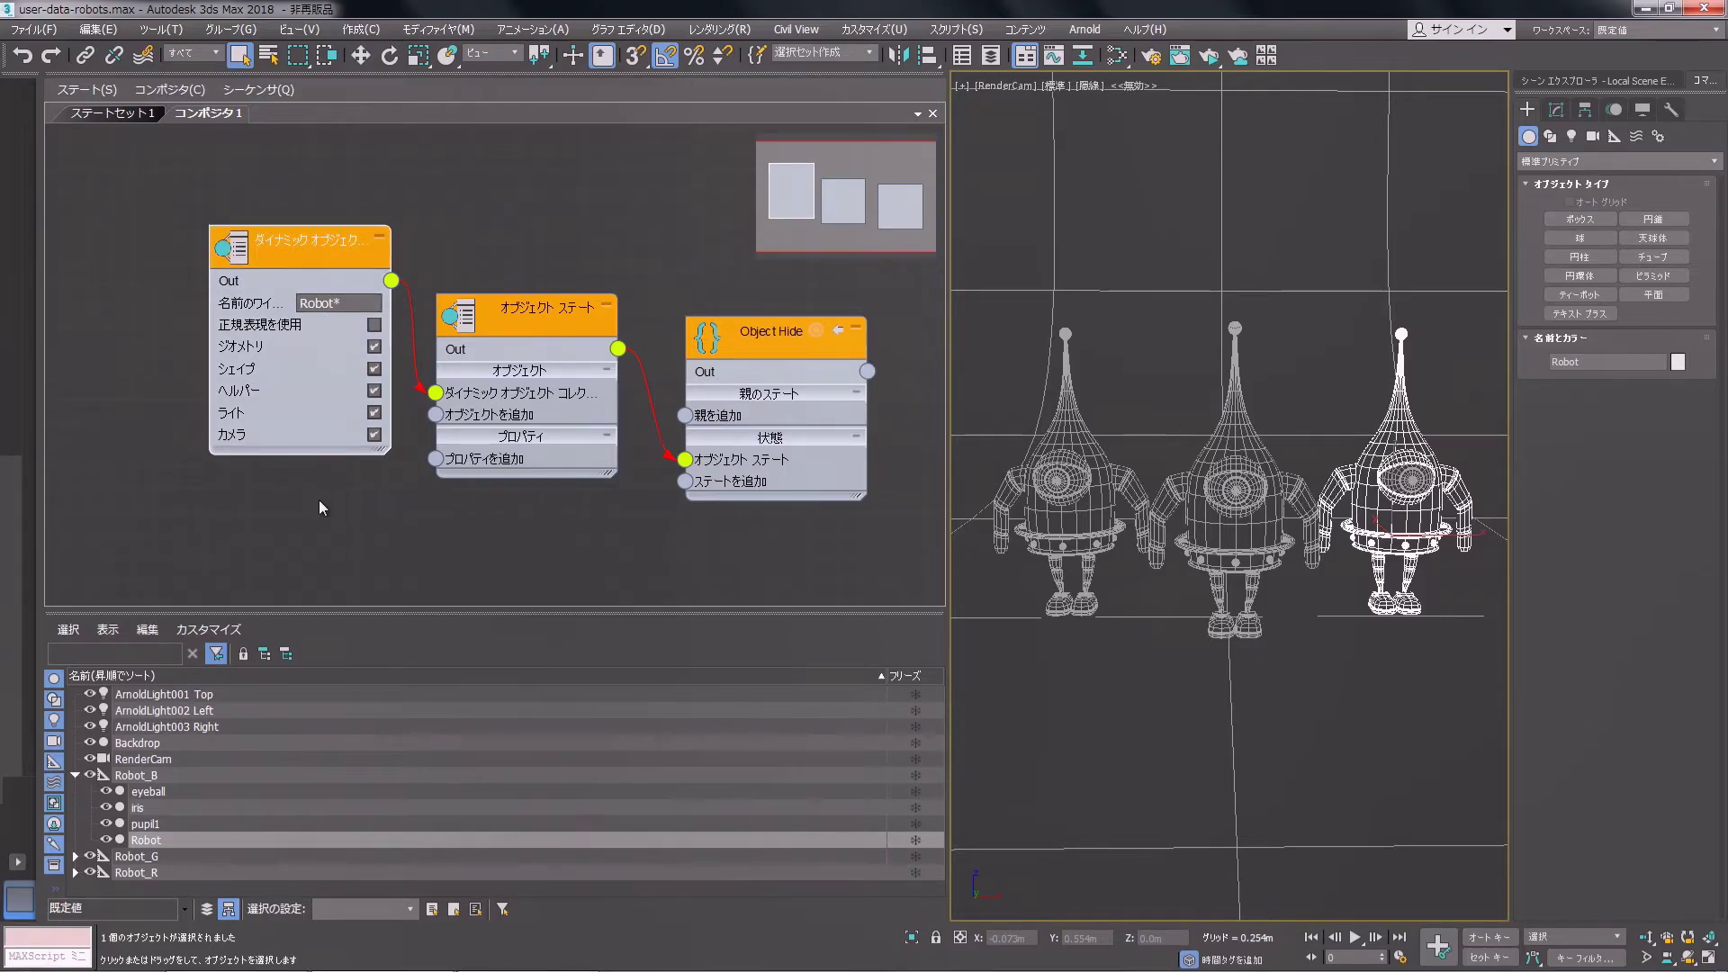
Step: Add an Object Properties node to Object State and arrange the nodes
{"action": "middle_click_drag", "start_coordinate": [319, 500], "coordinate": [334, 438]}
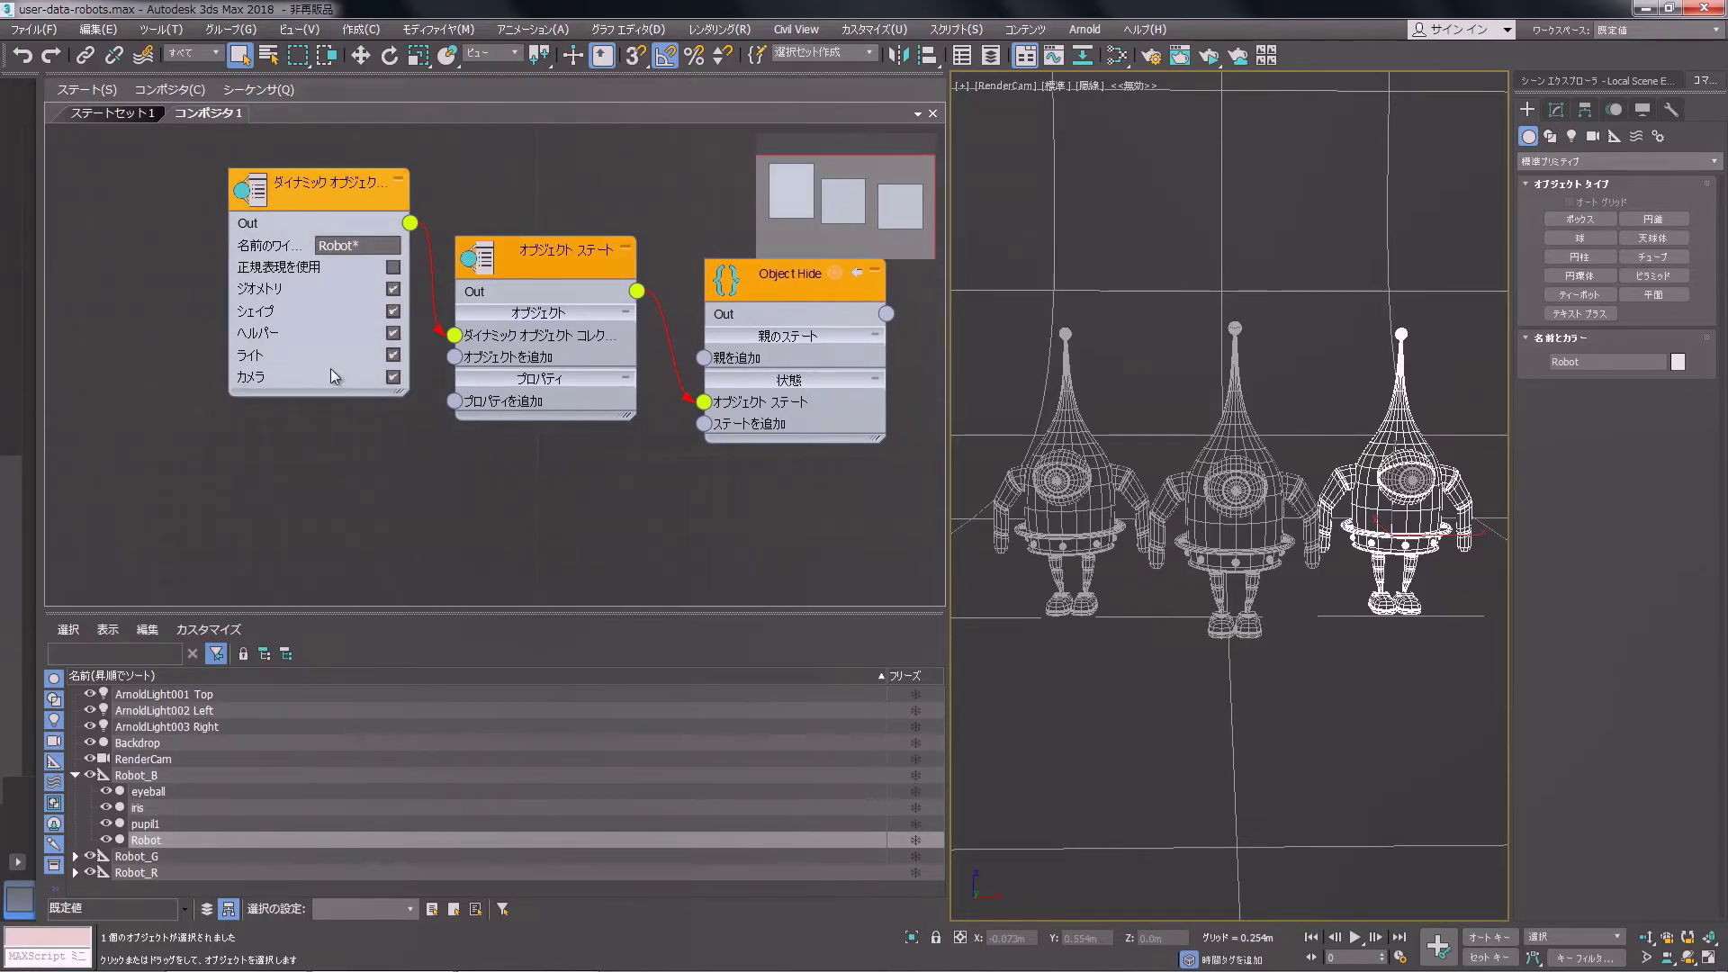
{"action": "left_click_drag", "start_coordinate": [321, 178], "coordinate": [252, 154]}
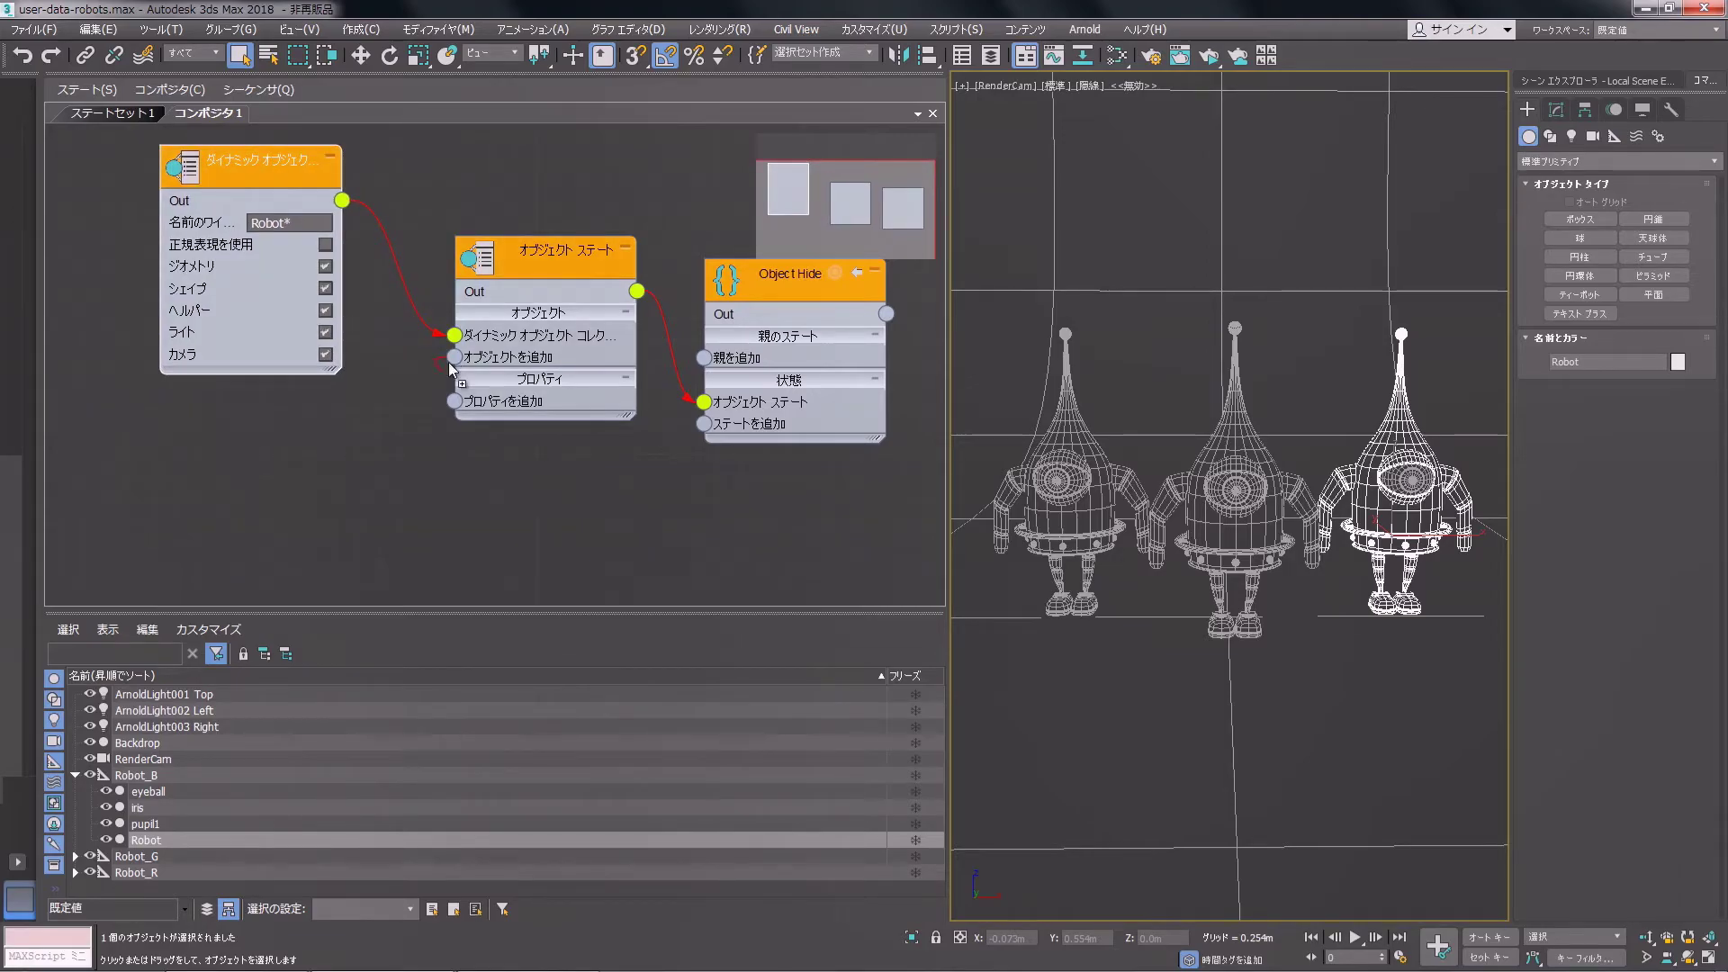
{"action": "left_click_drag", "start_coordinate": [448, 360], "coordinate": [372, 437]}
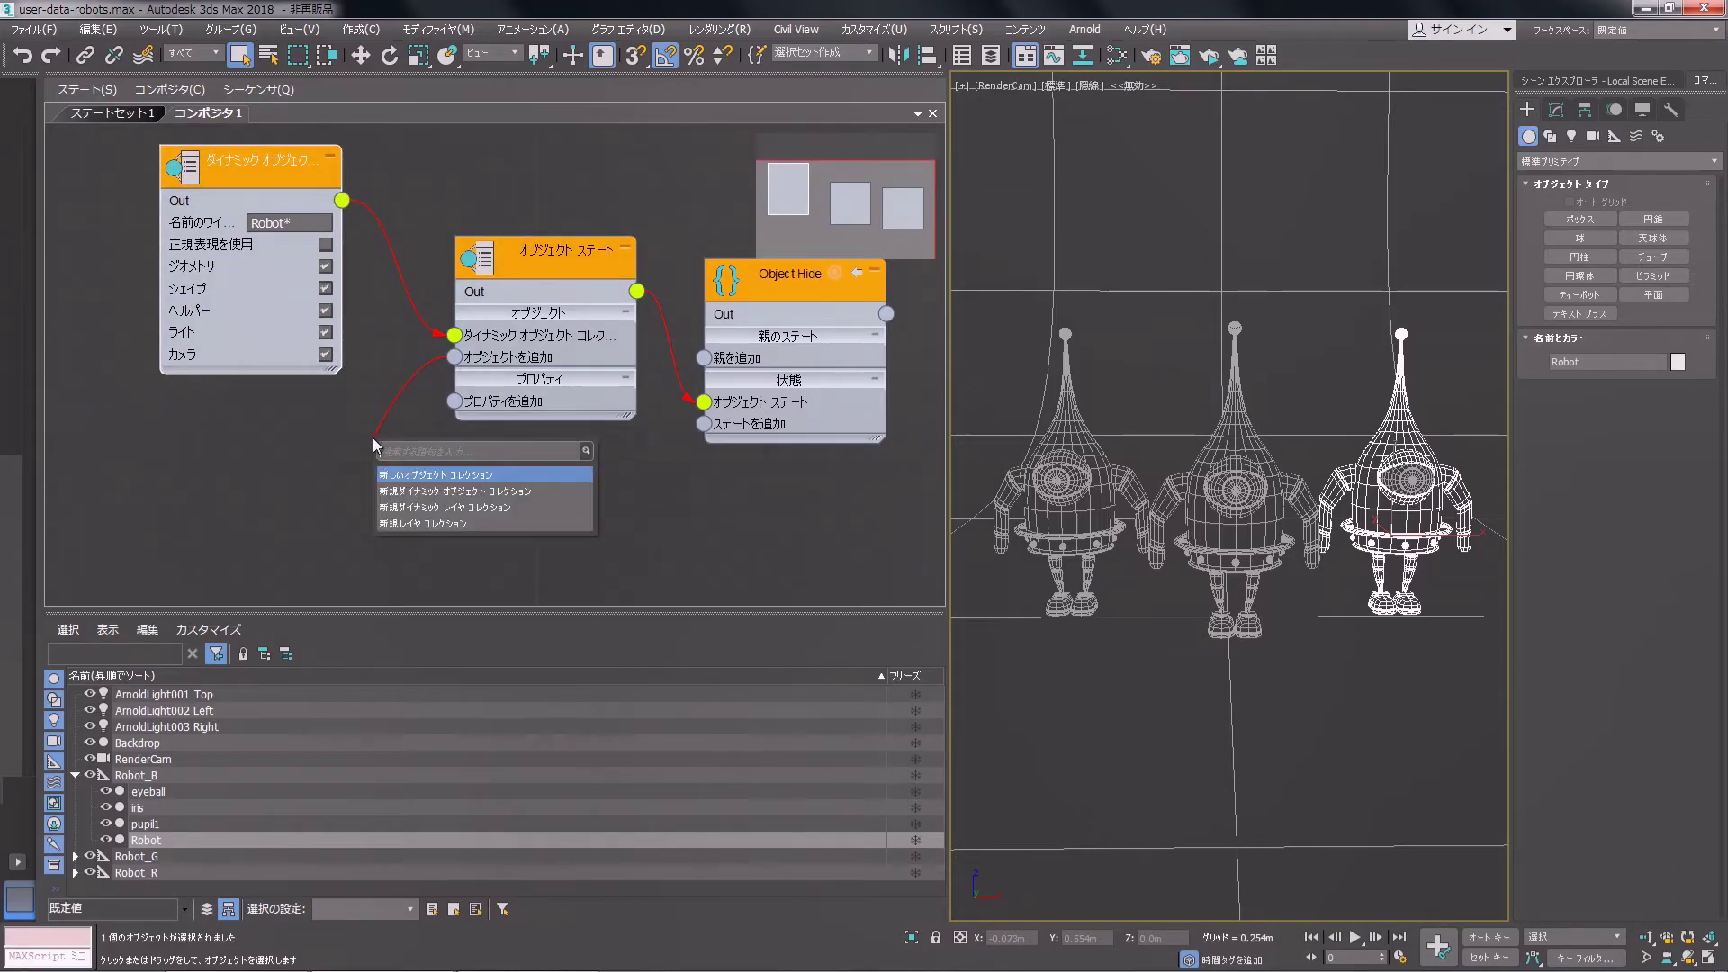
{"action": "left_click_drag", "start_coordinate": [454, 401], "coordinate": [392, 434]}
{"action": "left_click", "coordinate": [422, 467]}
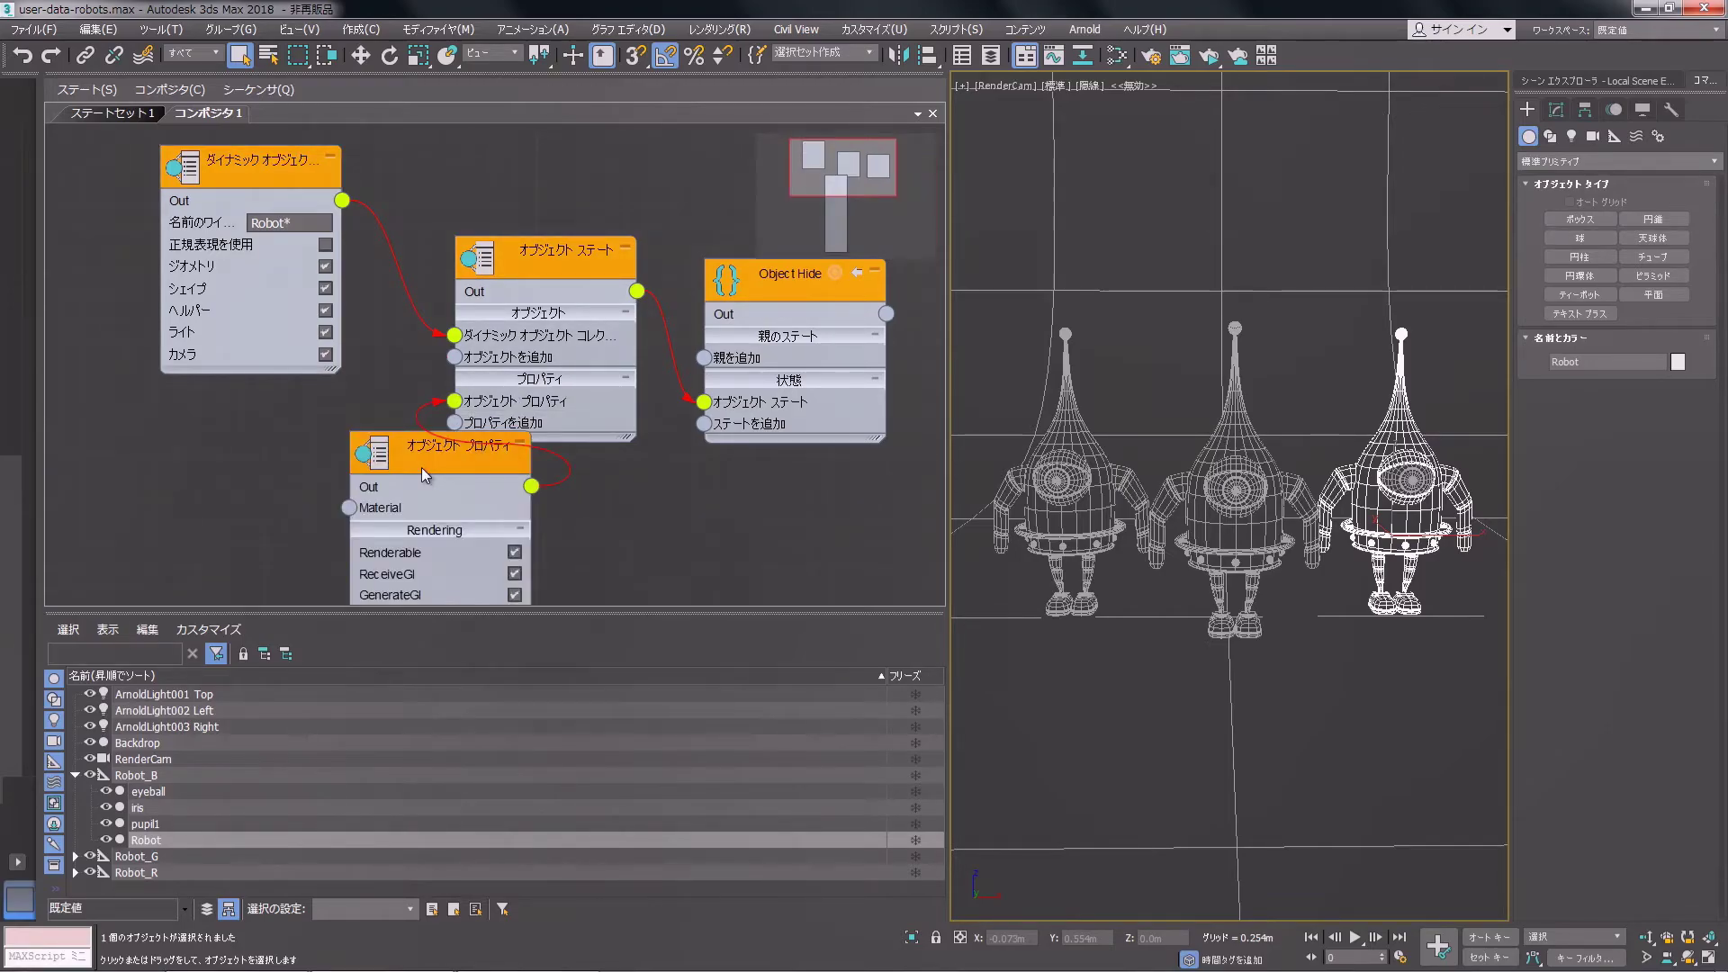
{"action": "left_click_drag", "start_coordinate": [383, 459], "coordinate": [240, 355]}
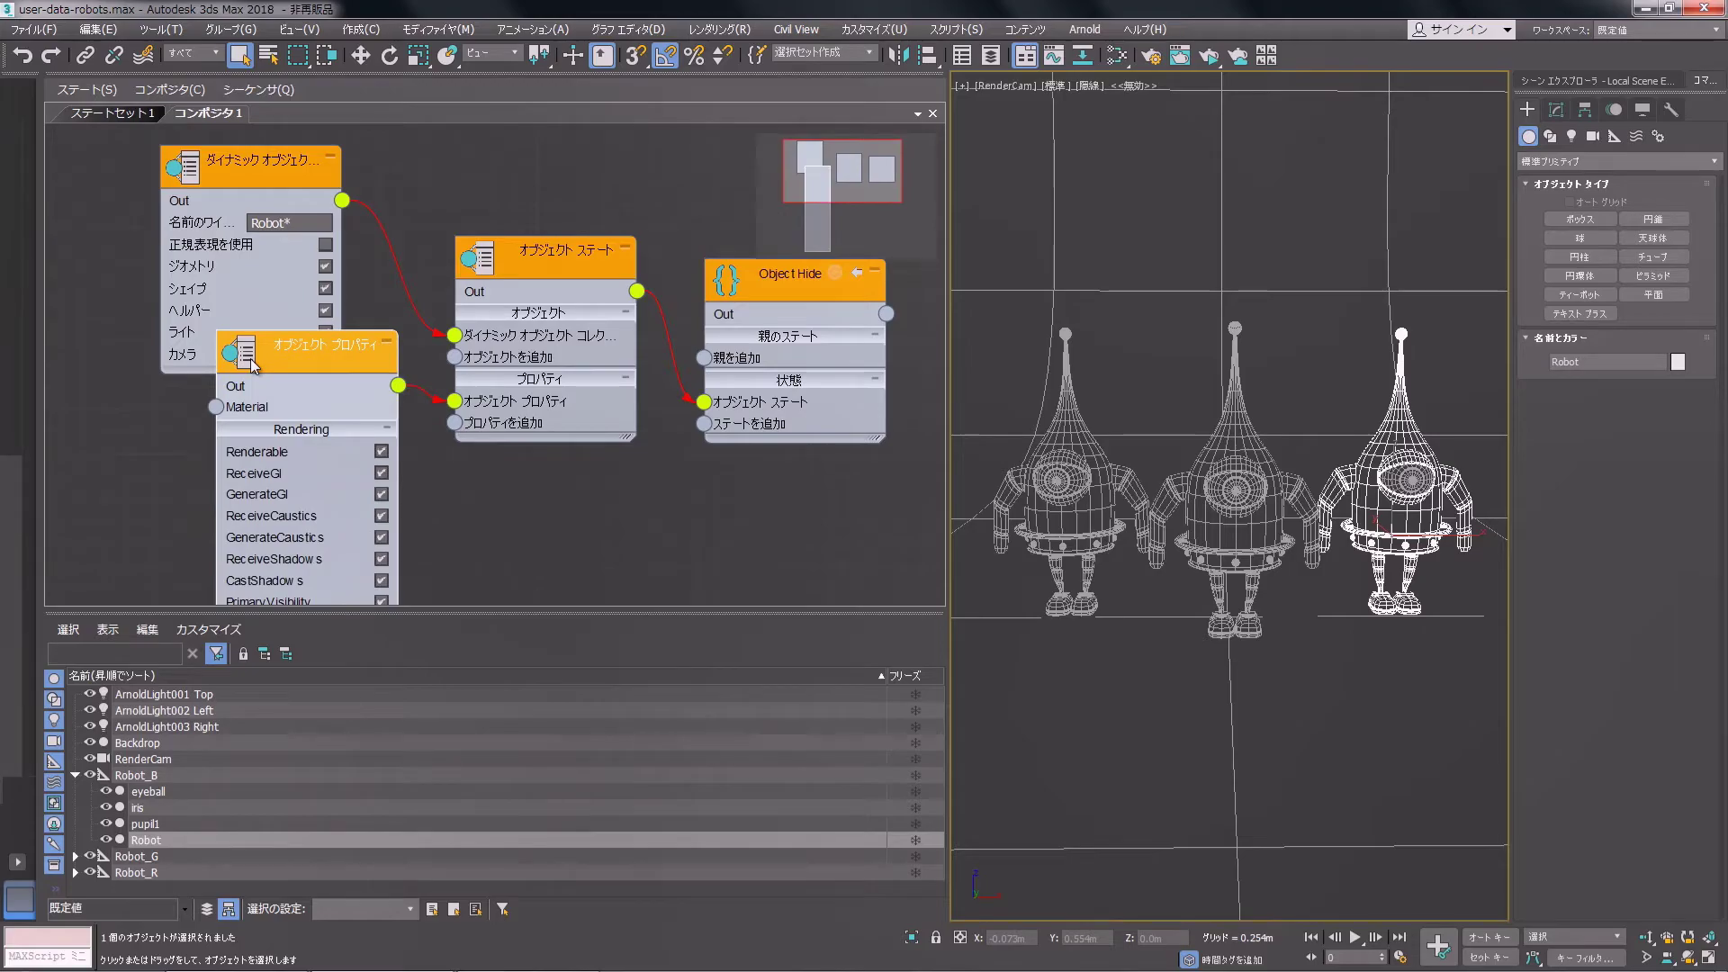
{"action": "left_click", "coordinate": [329, 162]}
{"action": "left_click_drag", "start_coordinate": [273, 361], "coordinate": [272, 227]}
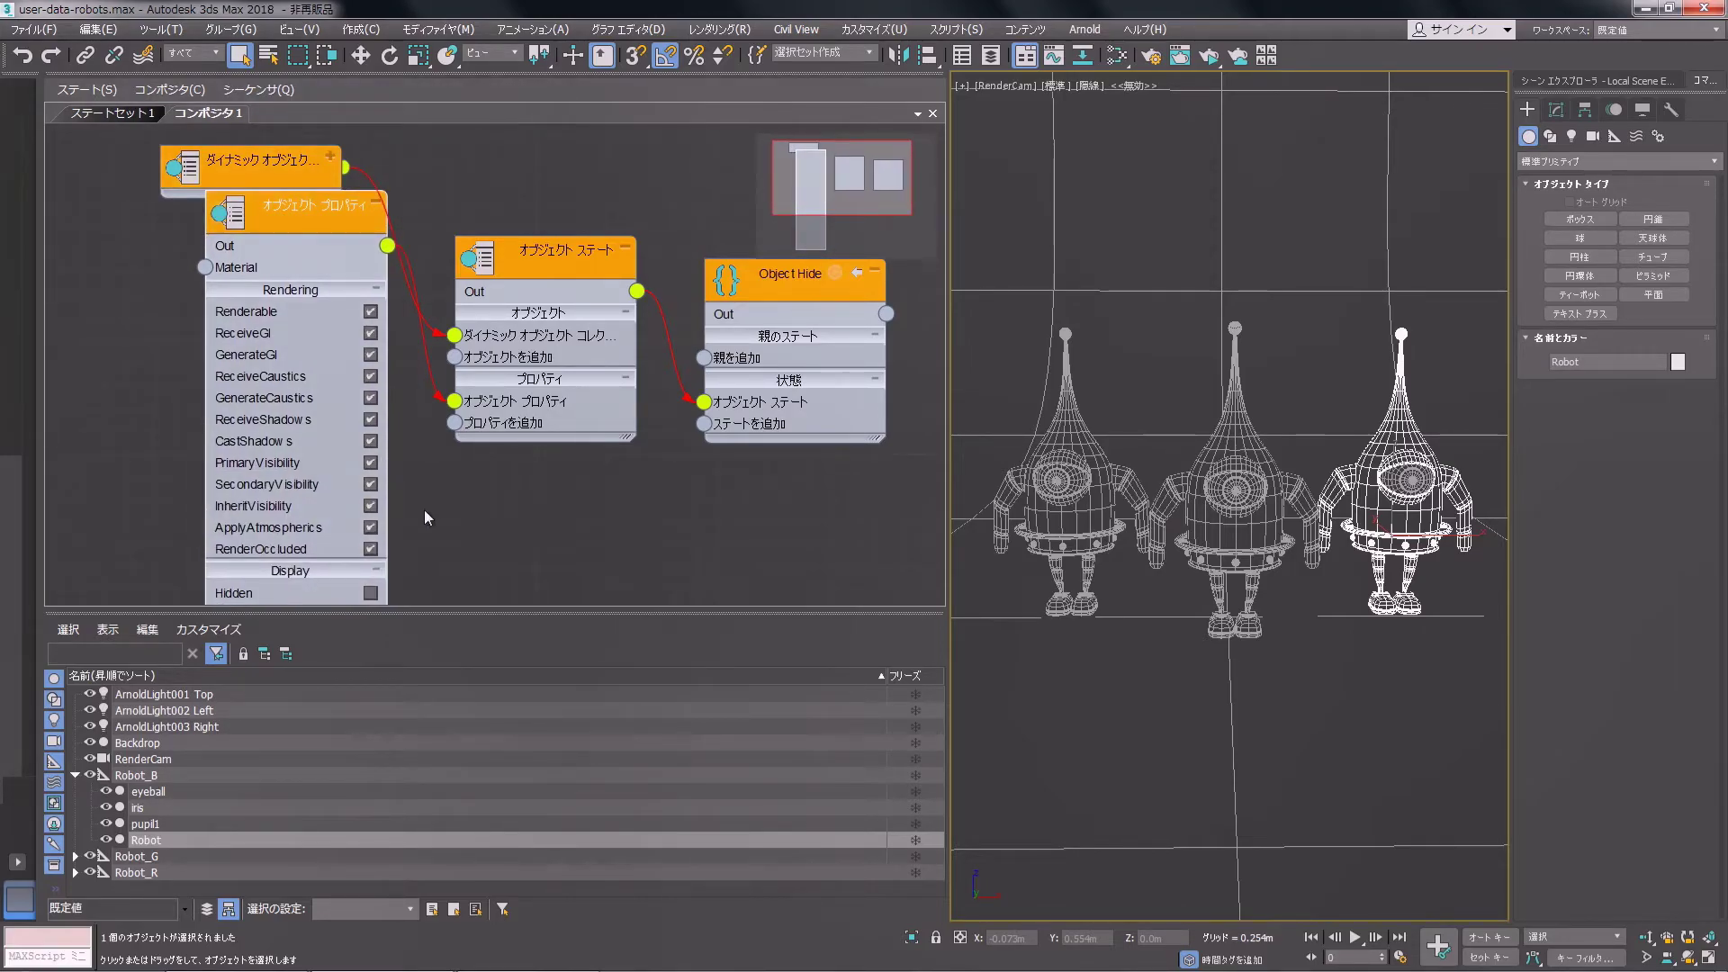
Step: Switch Renderable off in the Object Properties node and collapse it
{"action": "middle_click_drag", "start_coordinate": [438, 533], "coordinate": [467, 441]}
{"action": "left_click", "coordinate": [401, 219]}
{"action": "scroll", "coordinate": [441, 459], "scroll_direction": "down", "scroll_amount": 2}
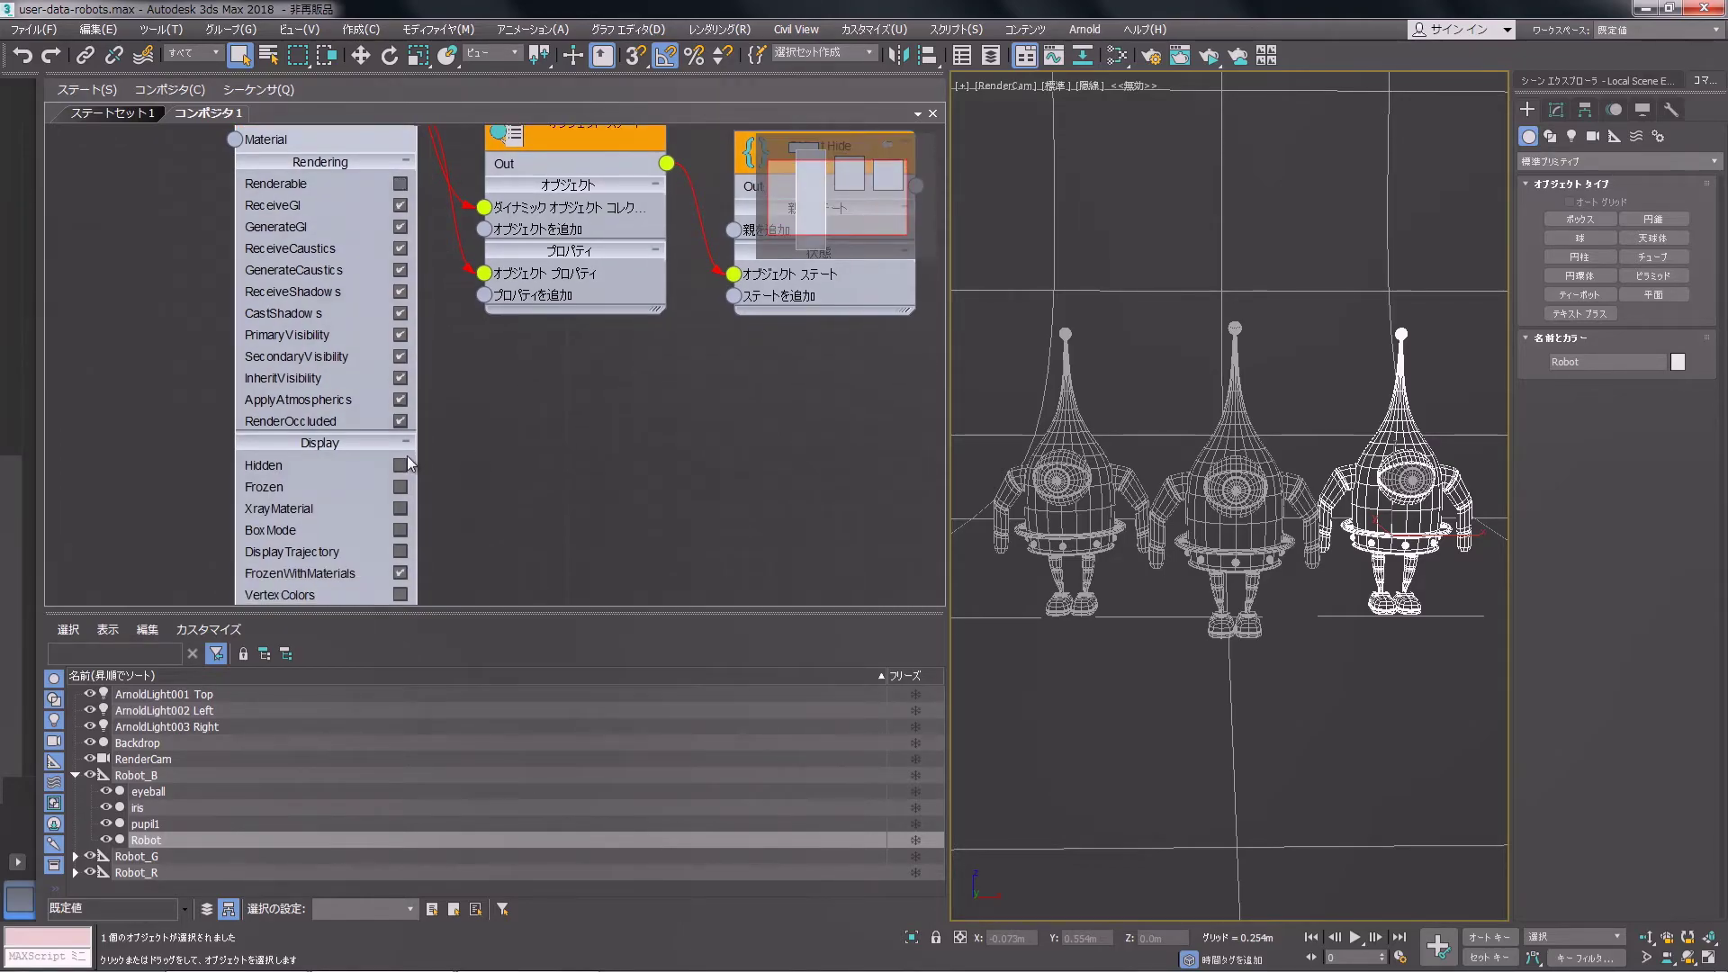
{"action": "scroll", "coordinate": [460, 508], "scroll_direction": "up", "scroll_amount": 6}
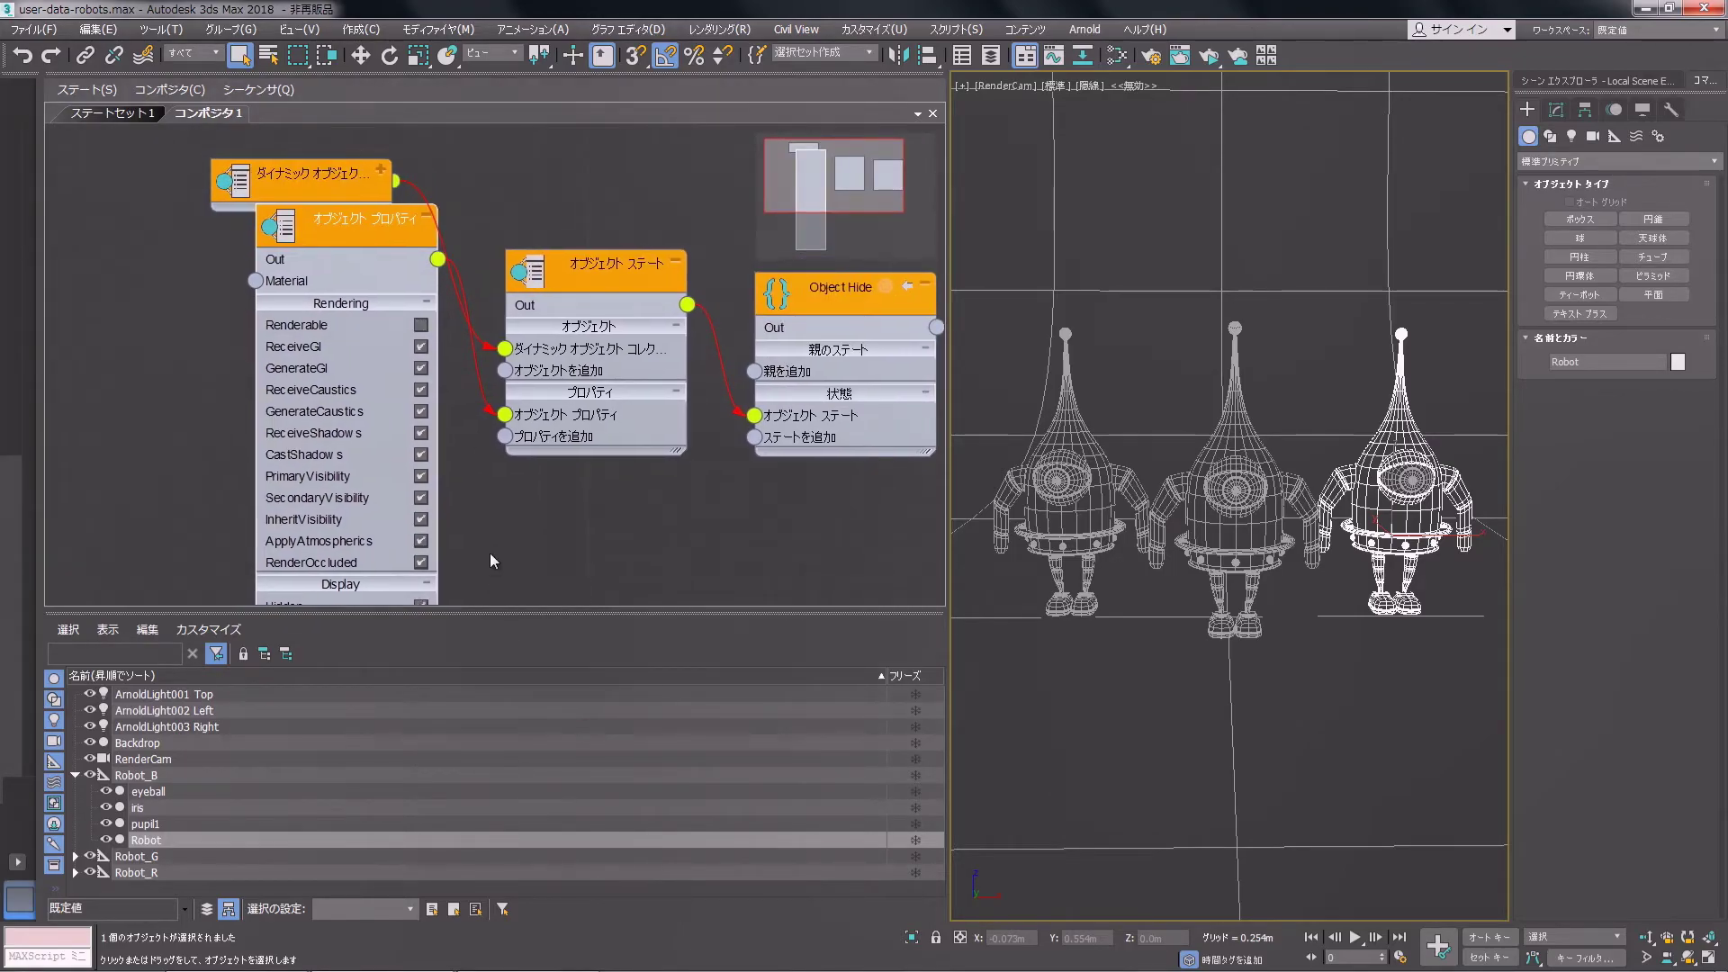
{"action": "left_click_drag", "start_coordinate": [353, 240], "coordinate": [378, 406]}
{"action": "left_click", "coordinate": [425, 306]}
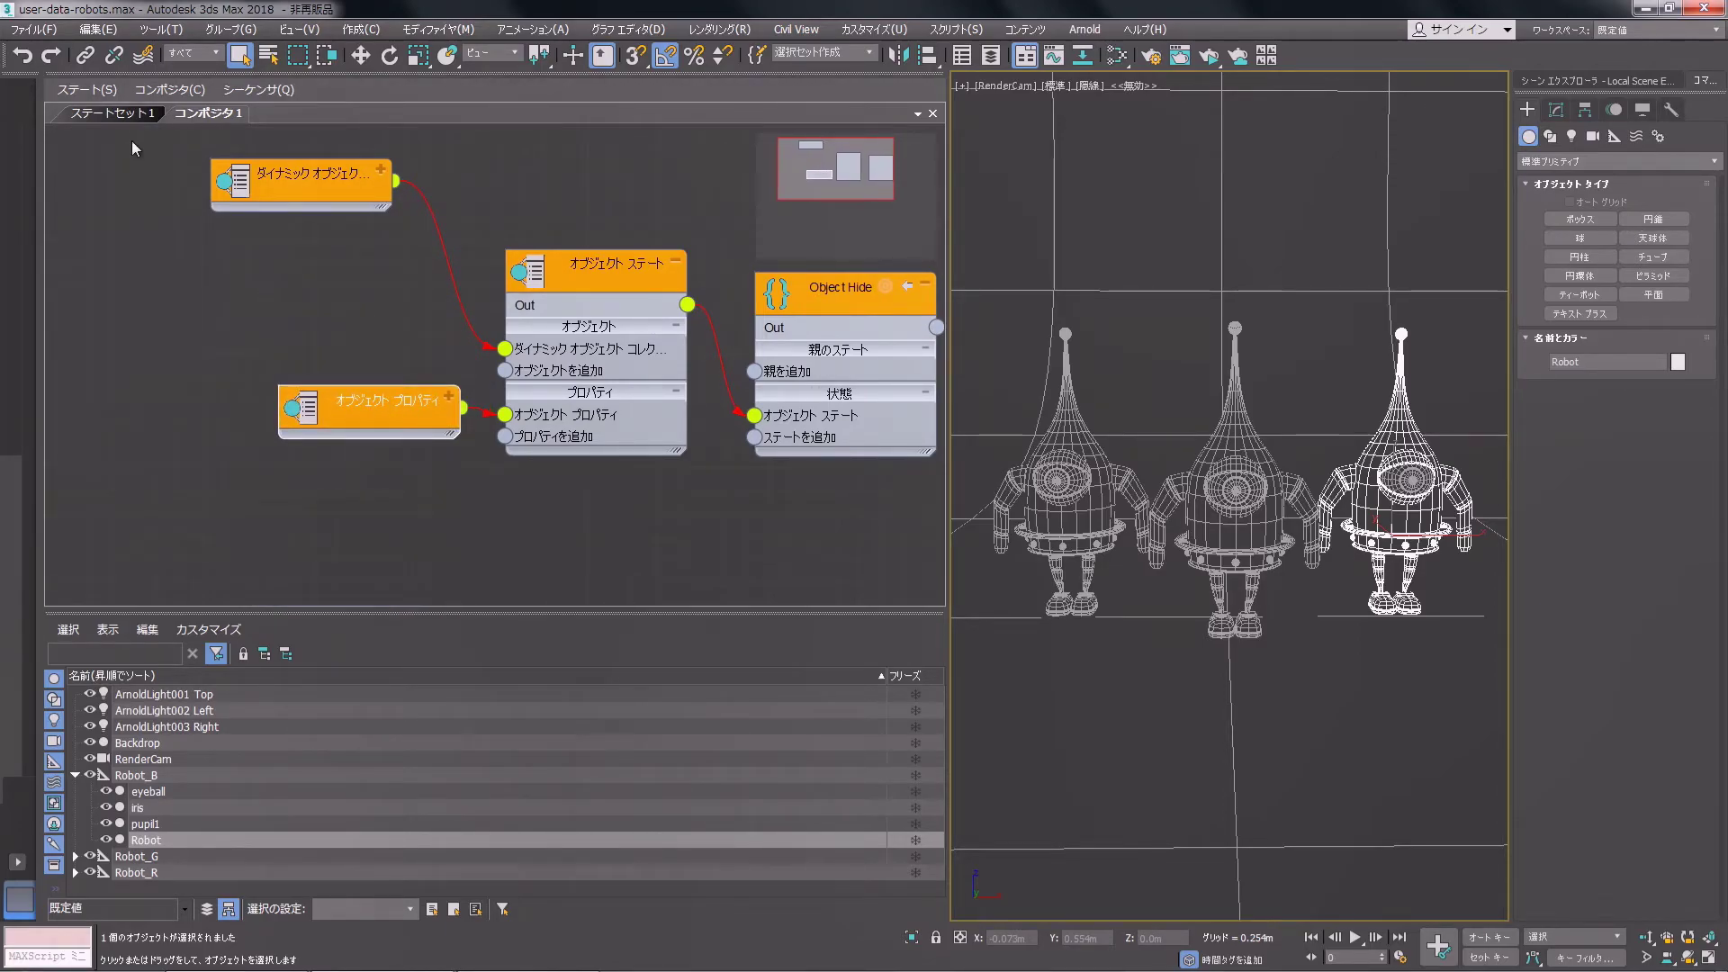
{"action": "left_click", "coordinate": [110, 112]}
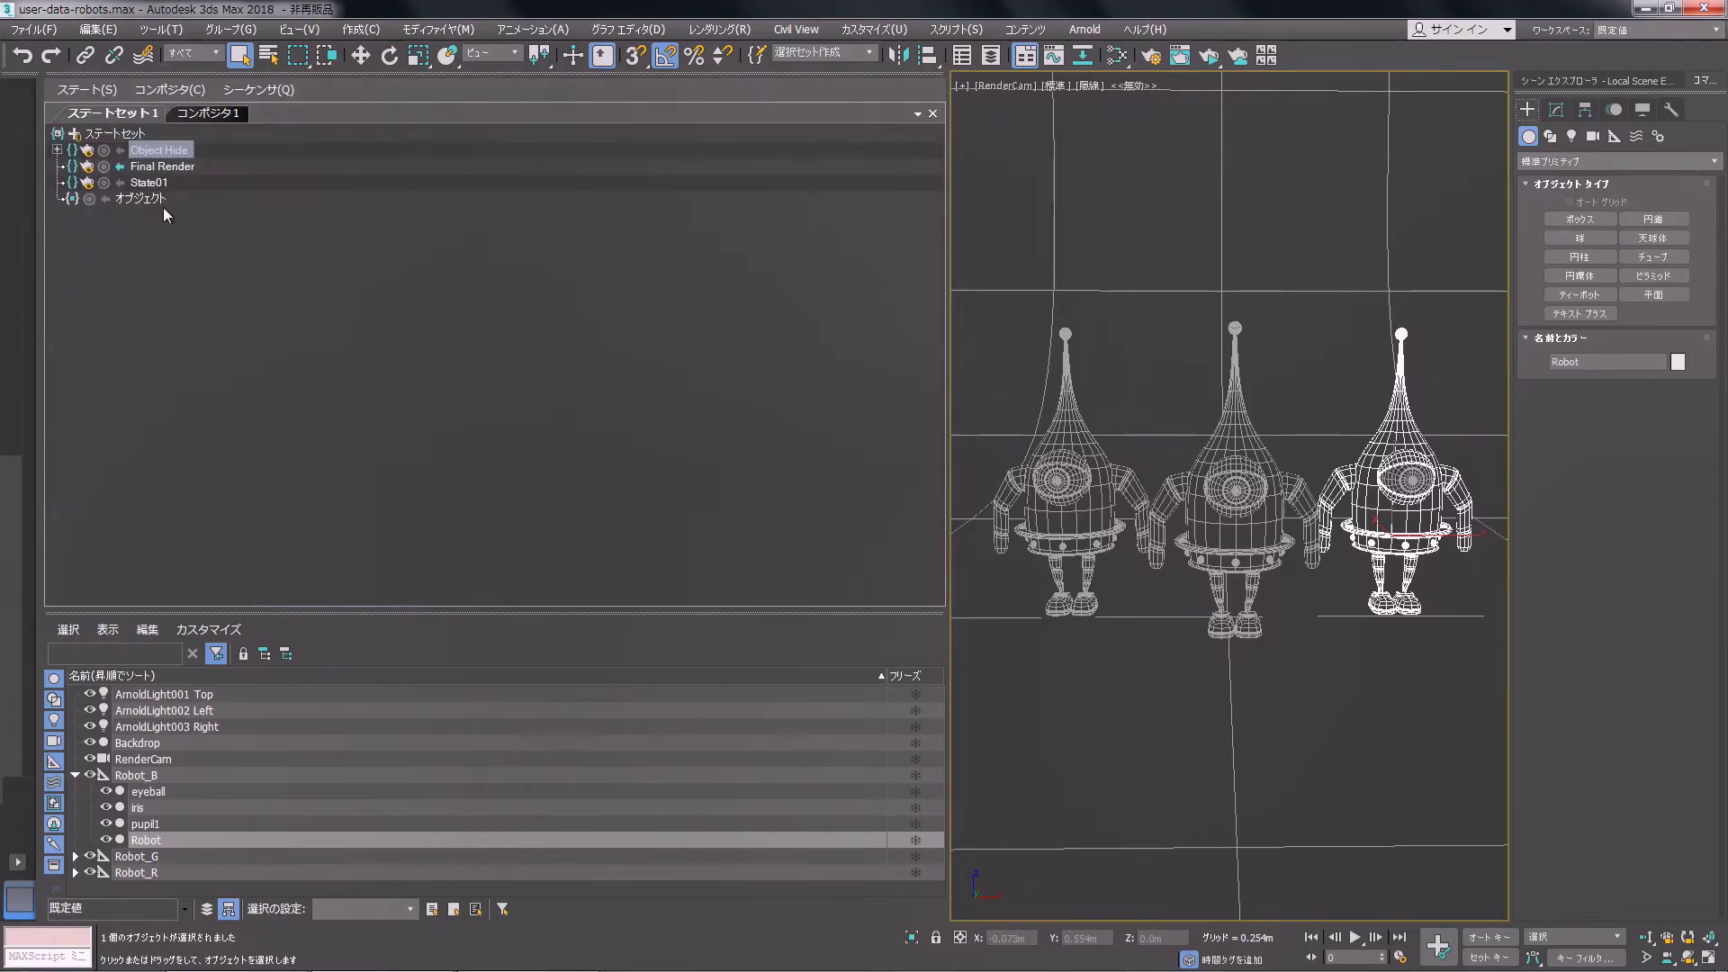
Step: Make Object Hide current and inspect the remaining eyeball and iris objects in Scene Explorer
{"action": "left_click", "coordinate": [119, 150]}
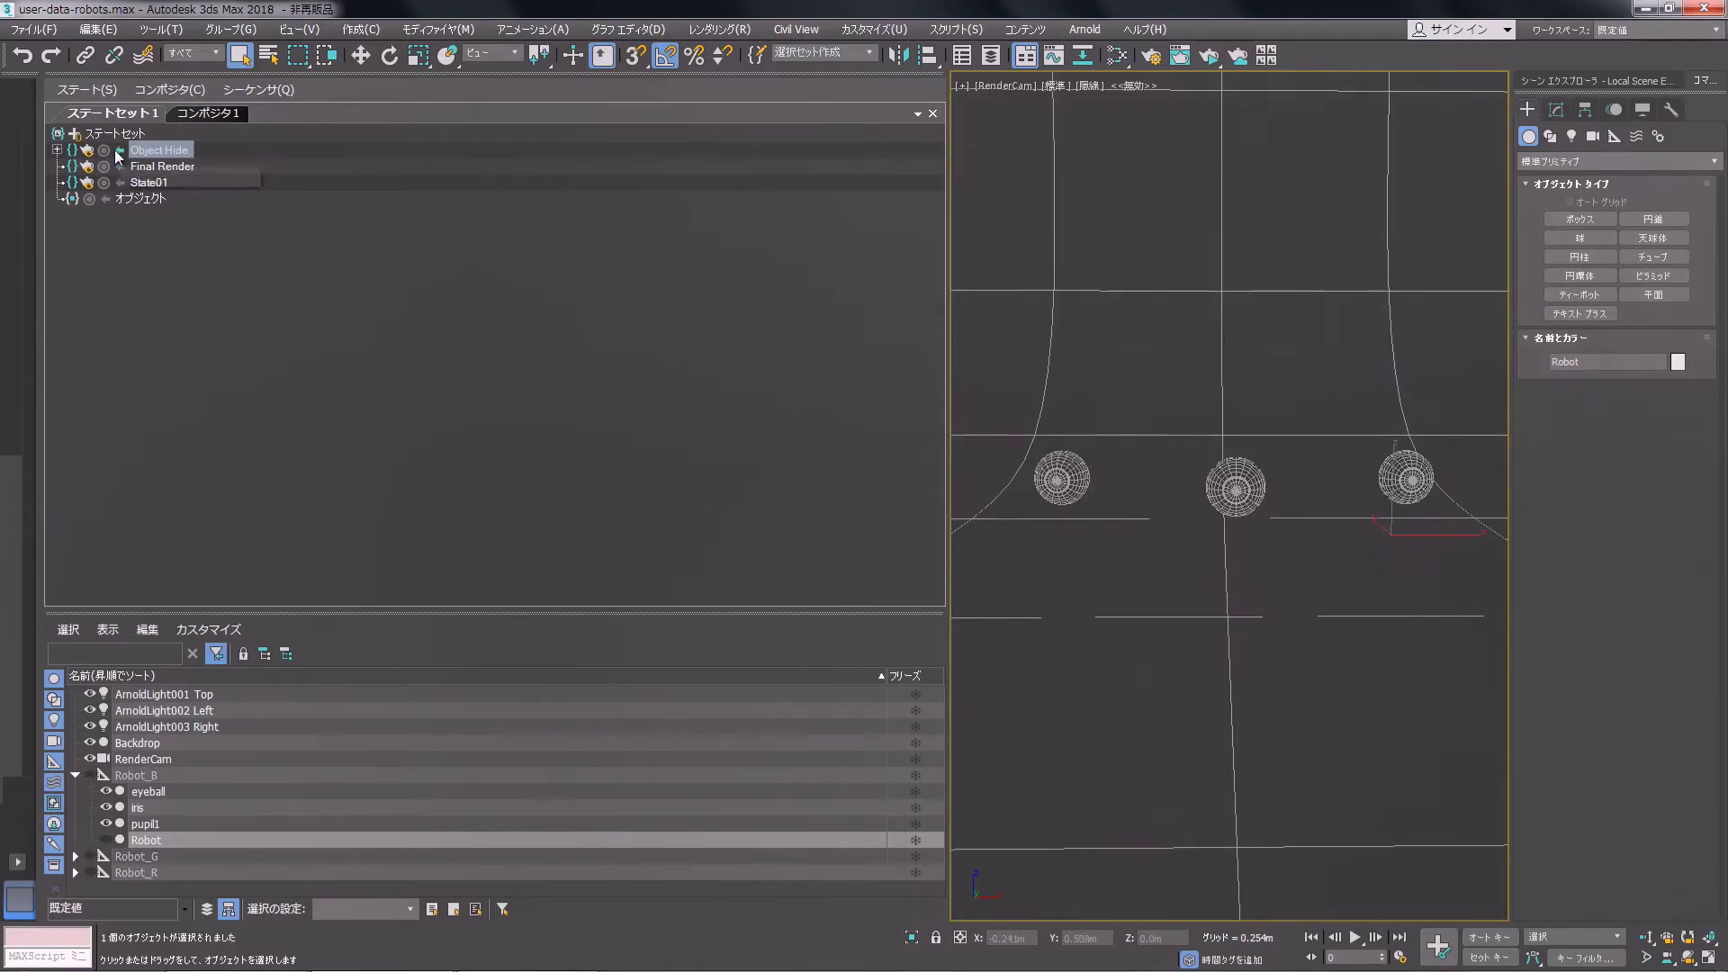
{"action": "left_click", "coordinate": [1073, 470]}
{"action": "left_click", "coordinate": [1557, 79]}
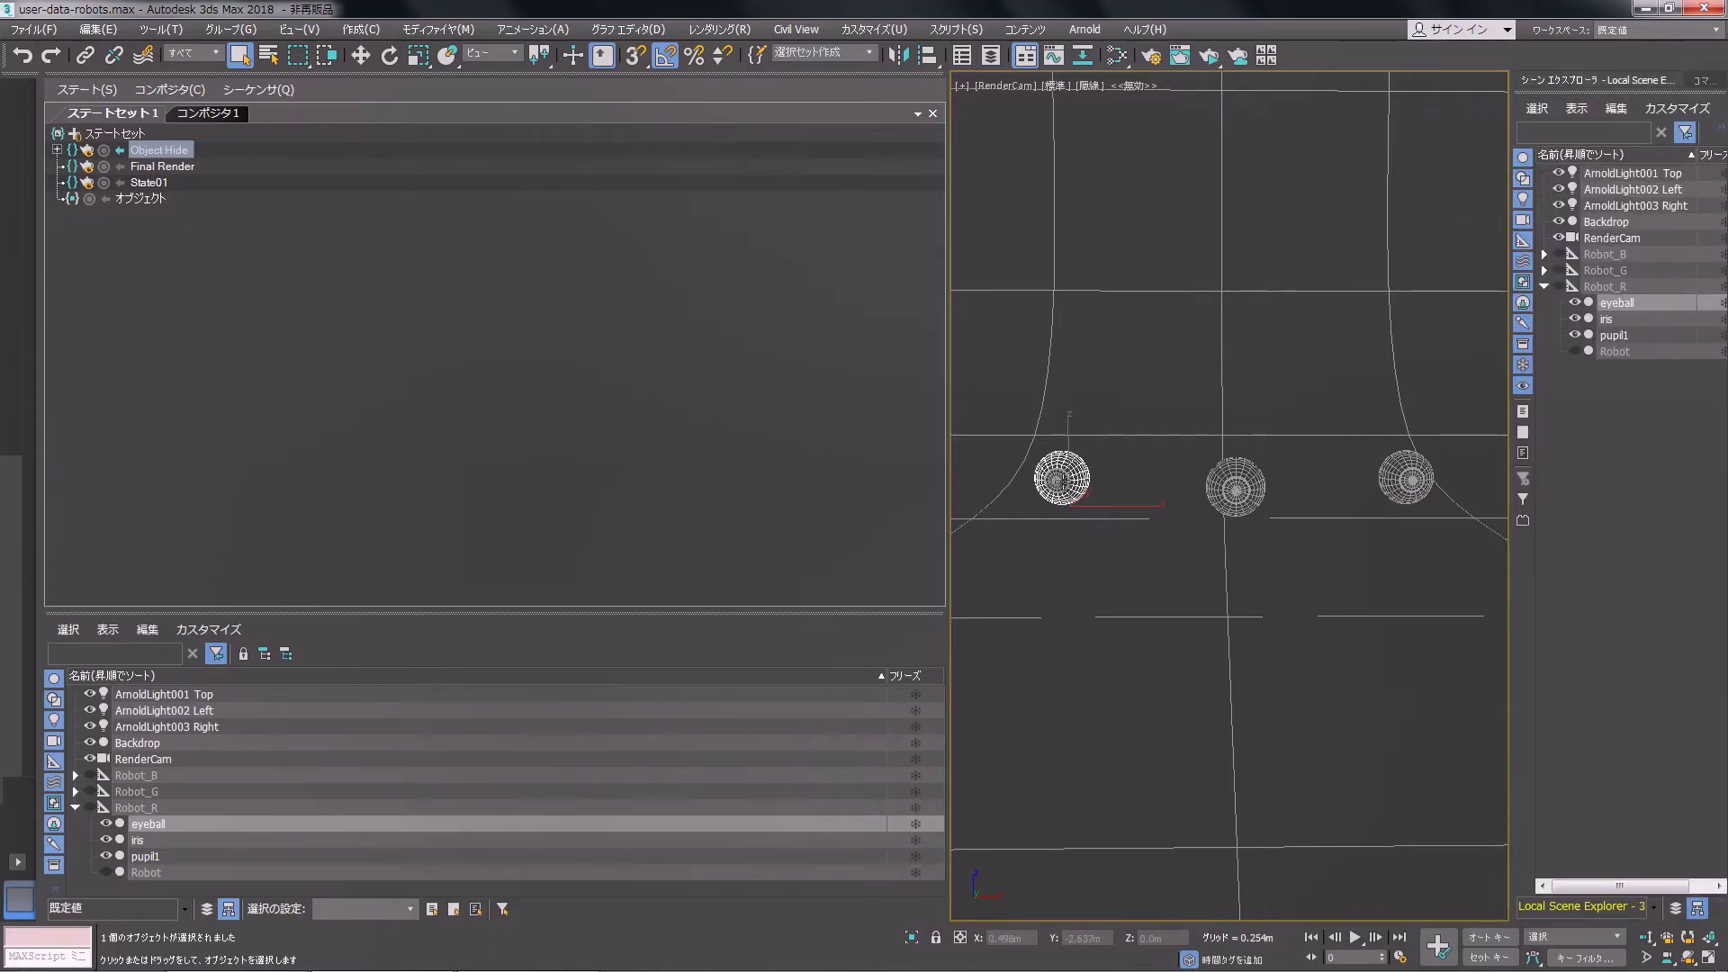
{"action": "left_click", "coordinate": [1061, 480]}
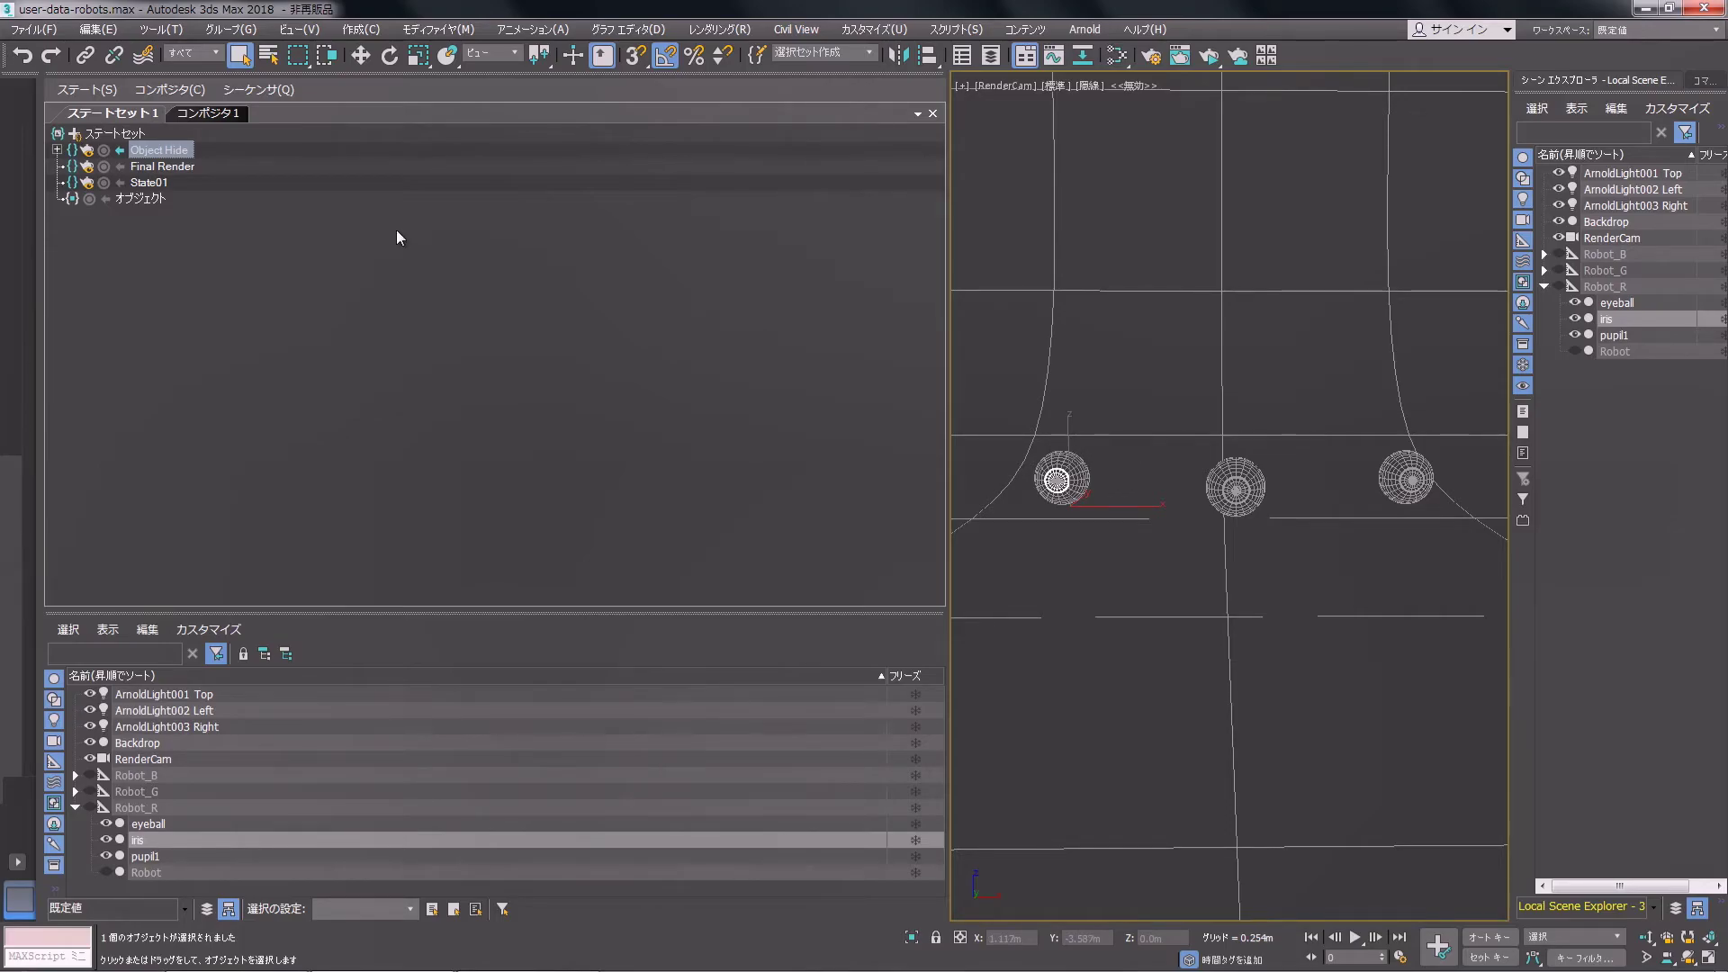
{"action": "left_click", "coordinate": [208, 113]}
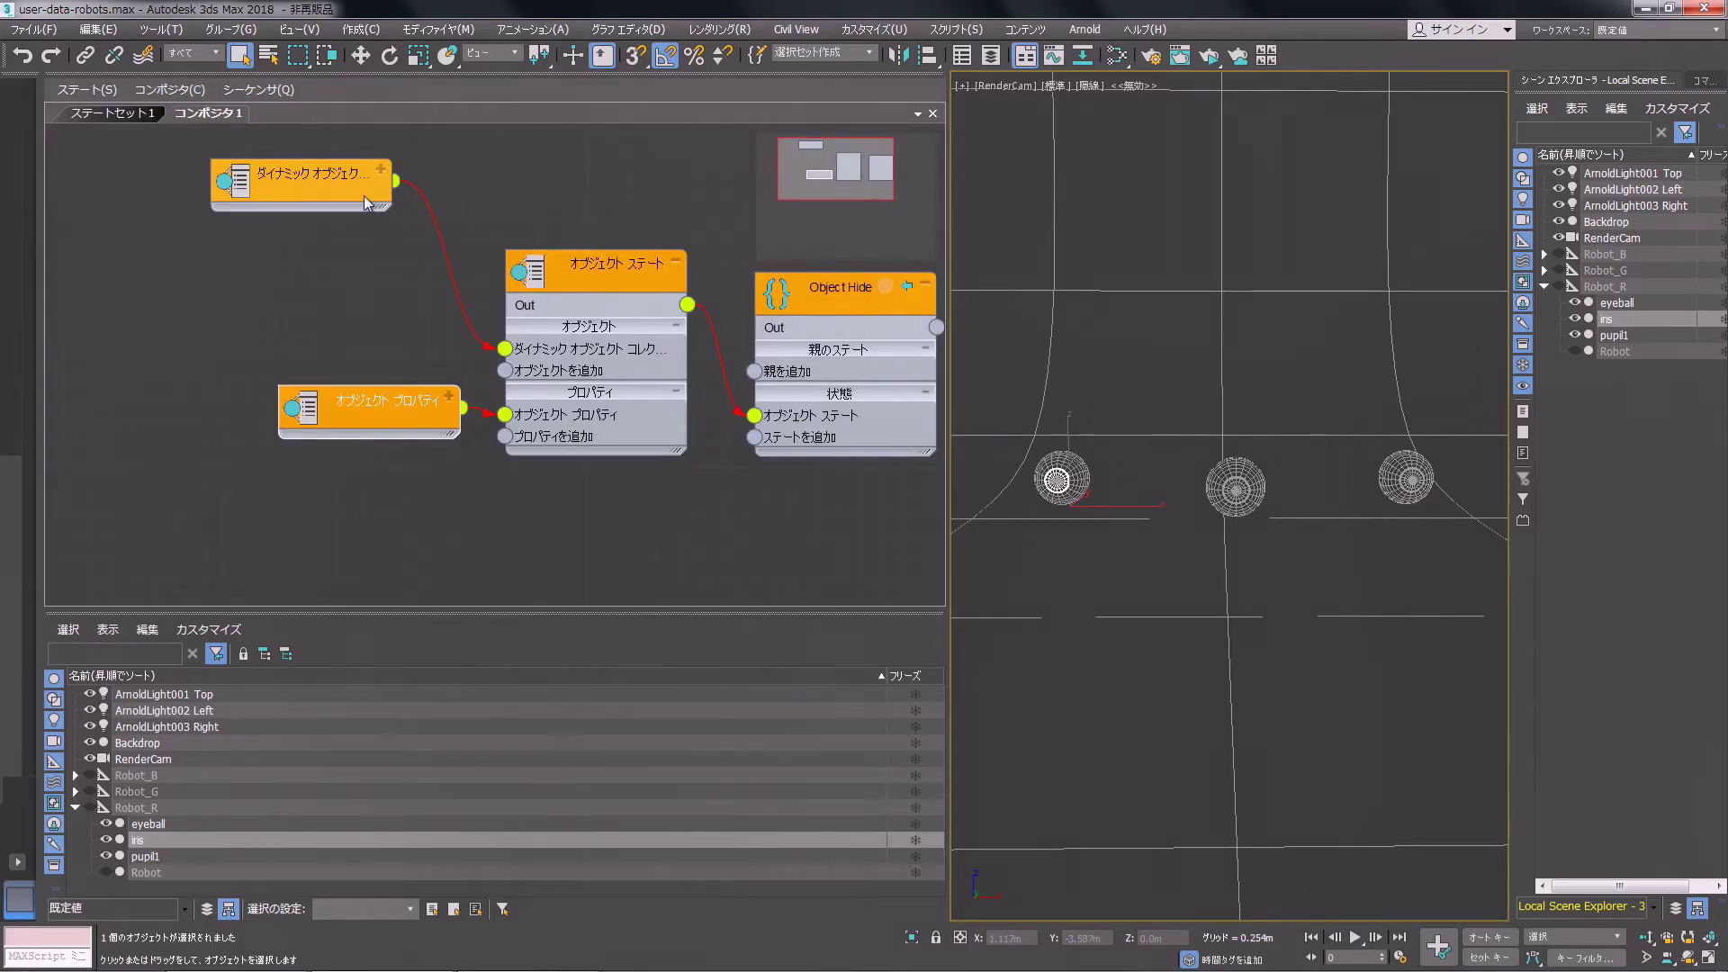
Step: Expand the dynamic object collection node to review its settings
{"action": "left_click", "coordinate": [327, 167]}
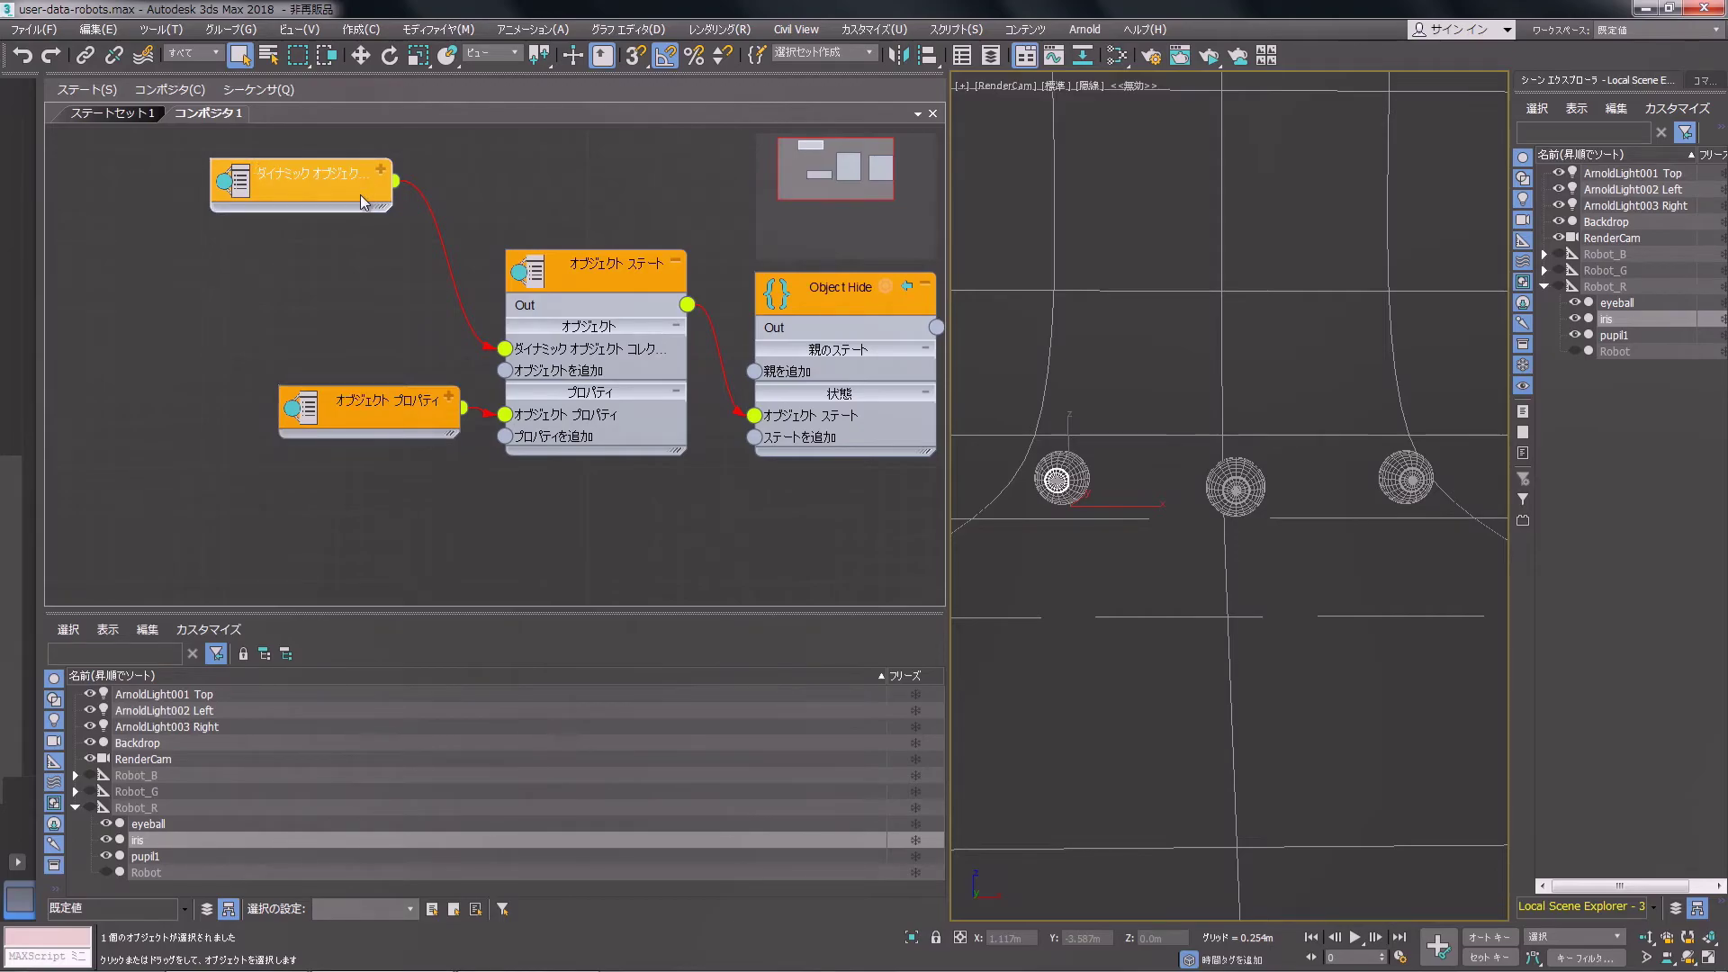
{"action": "left_click", "coordinate": [382, 173]}
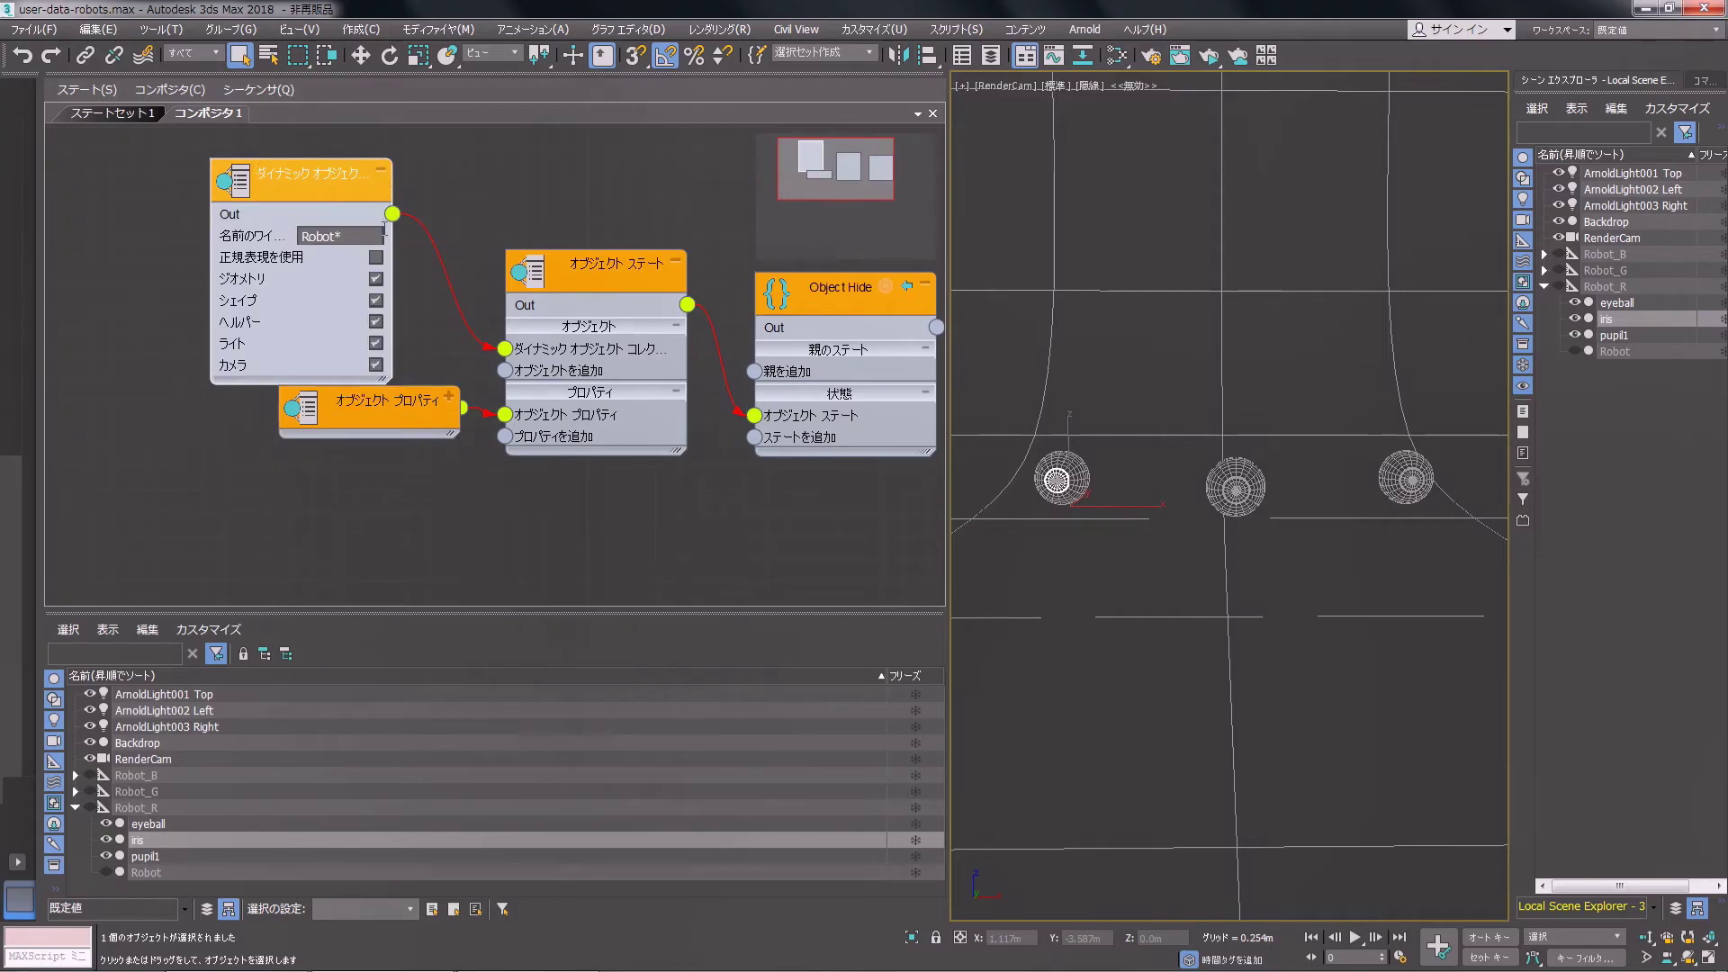
{"action": "left_click_drag", "start_coordinate": [505, 370], "coordinate": [458, 358]}
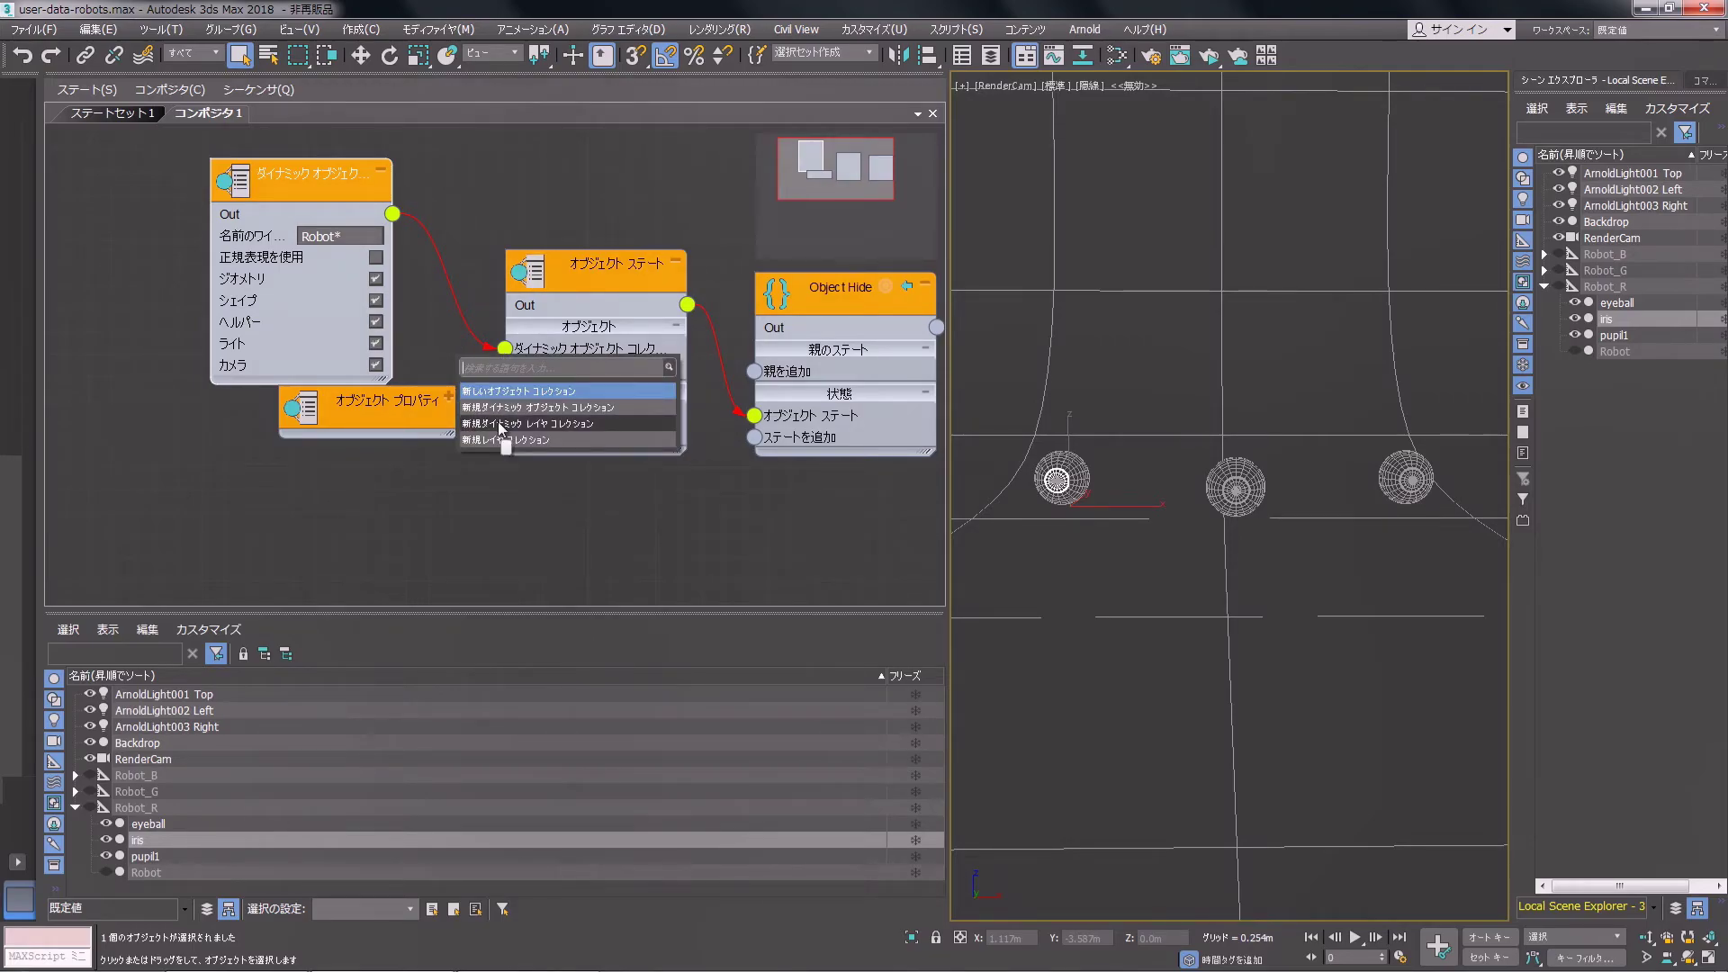
{"action": "key", "text": "Escape"}
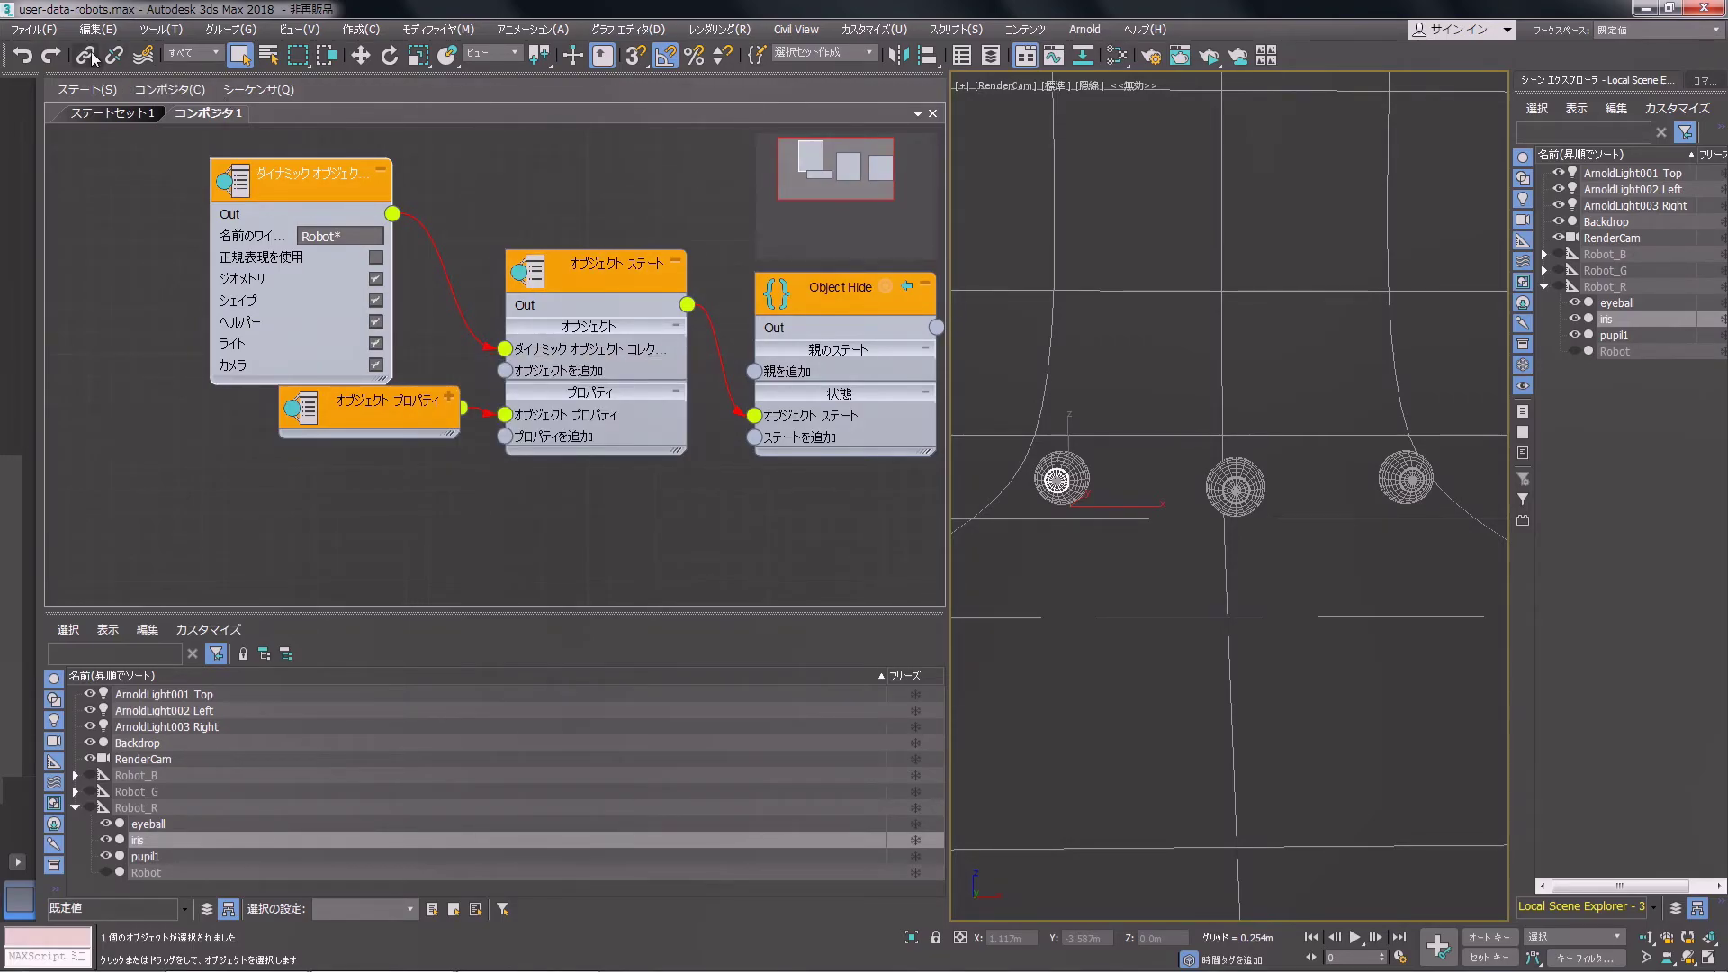
Step: Merge all objects from user-data-robots_Merge.max into the scene
{"action": "left_click", "coordinate": [33, 29]}
{"action": "mouse_move", "coordinate": [81, 275]}
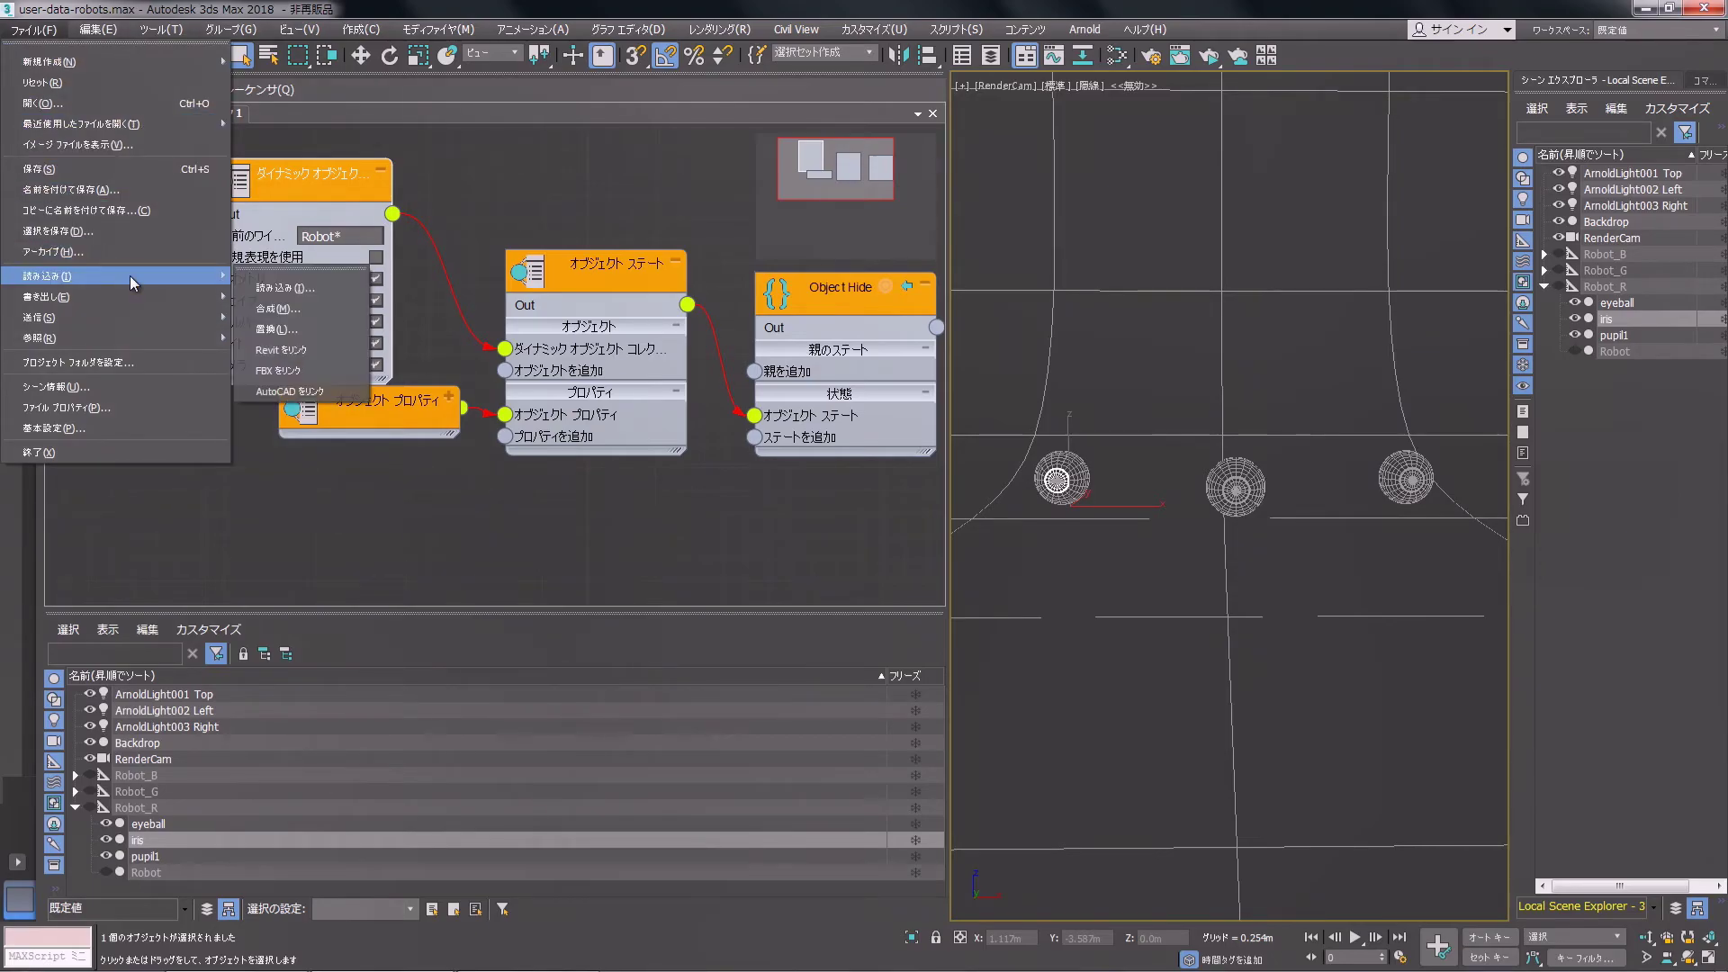
{"action": "left_click", "coordinate": [292, 306]}
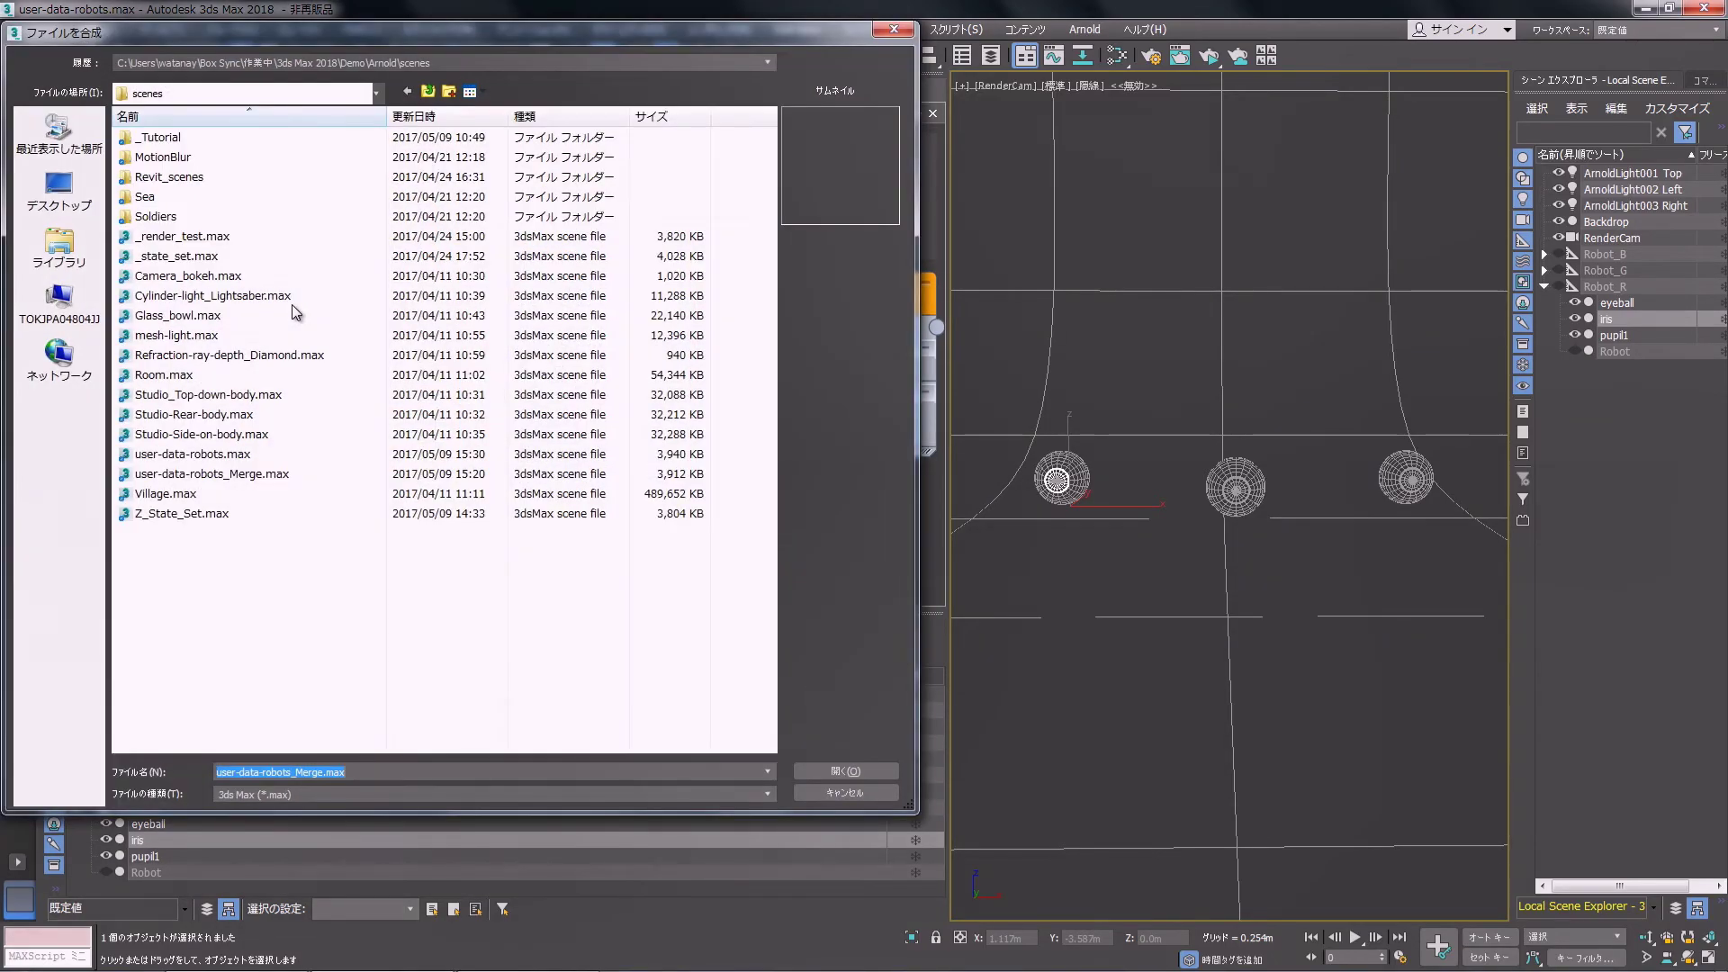
{"action": "double_click", "coordinate": [228, 473]}
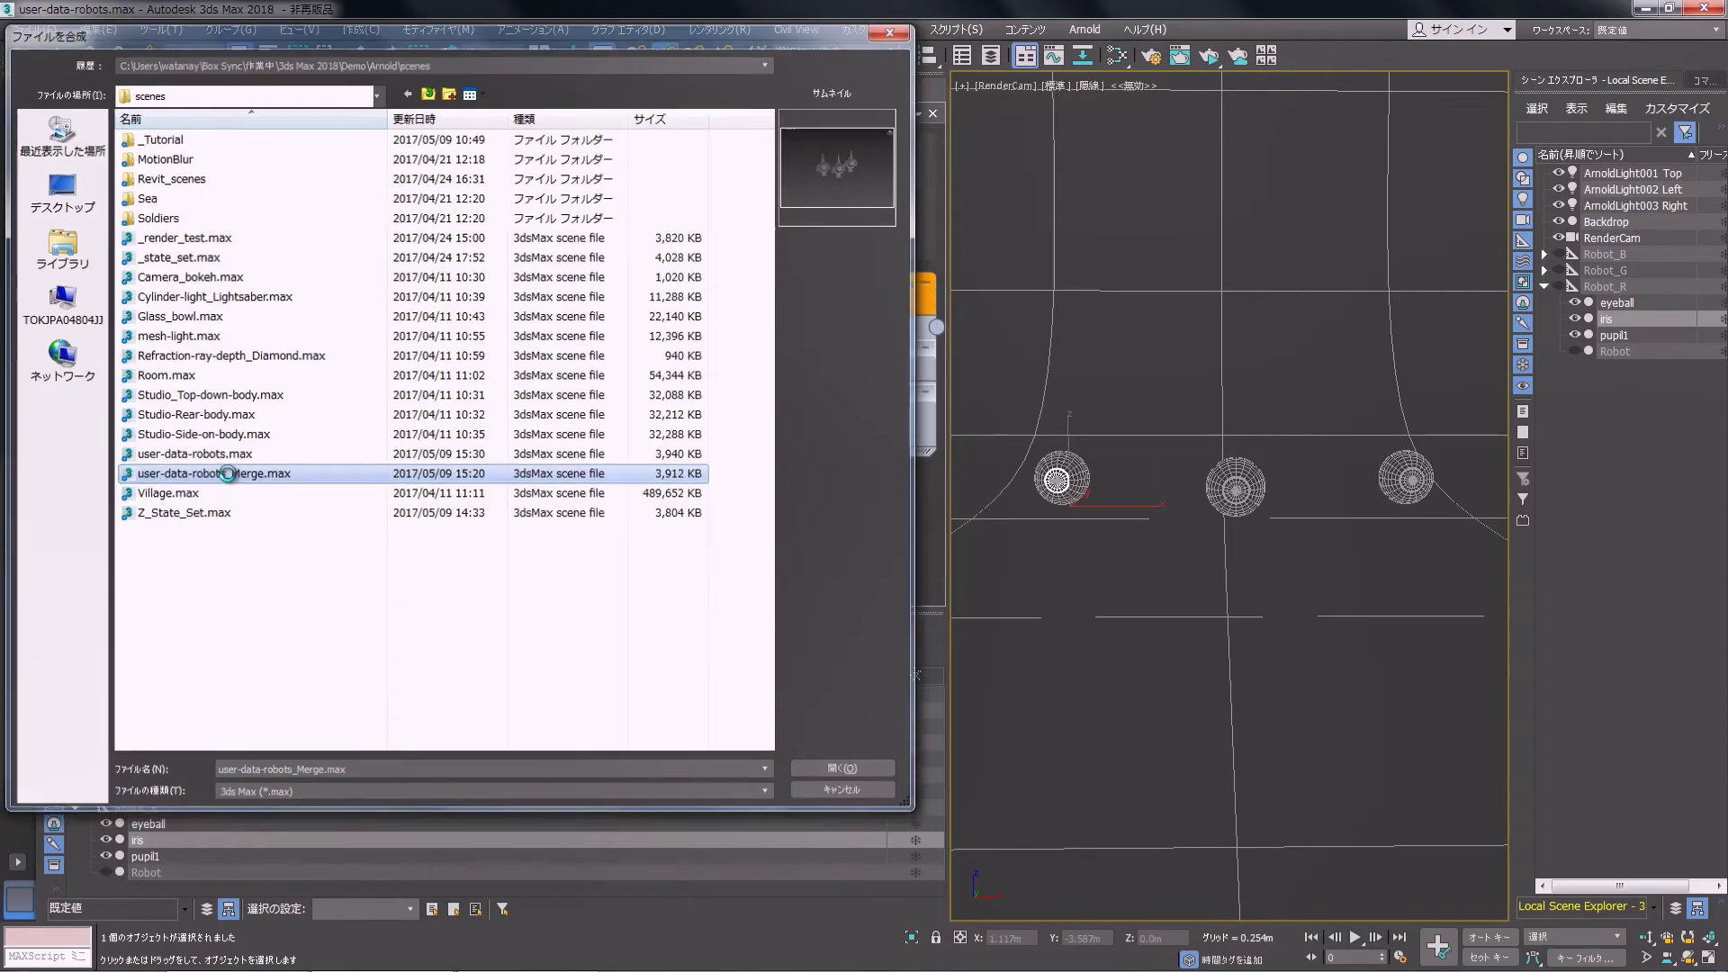
{"action": "left_click", "coordinate": [724, 334]}
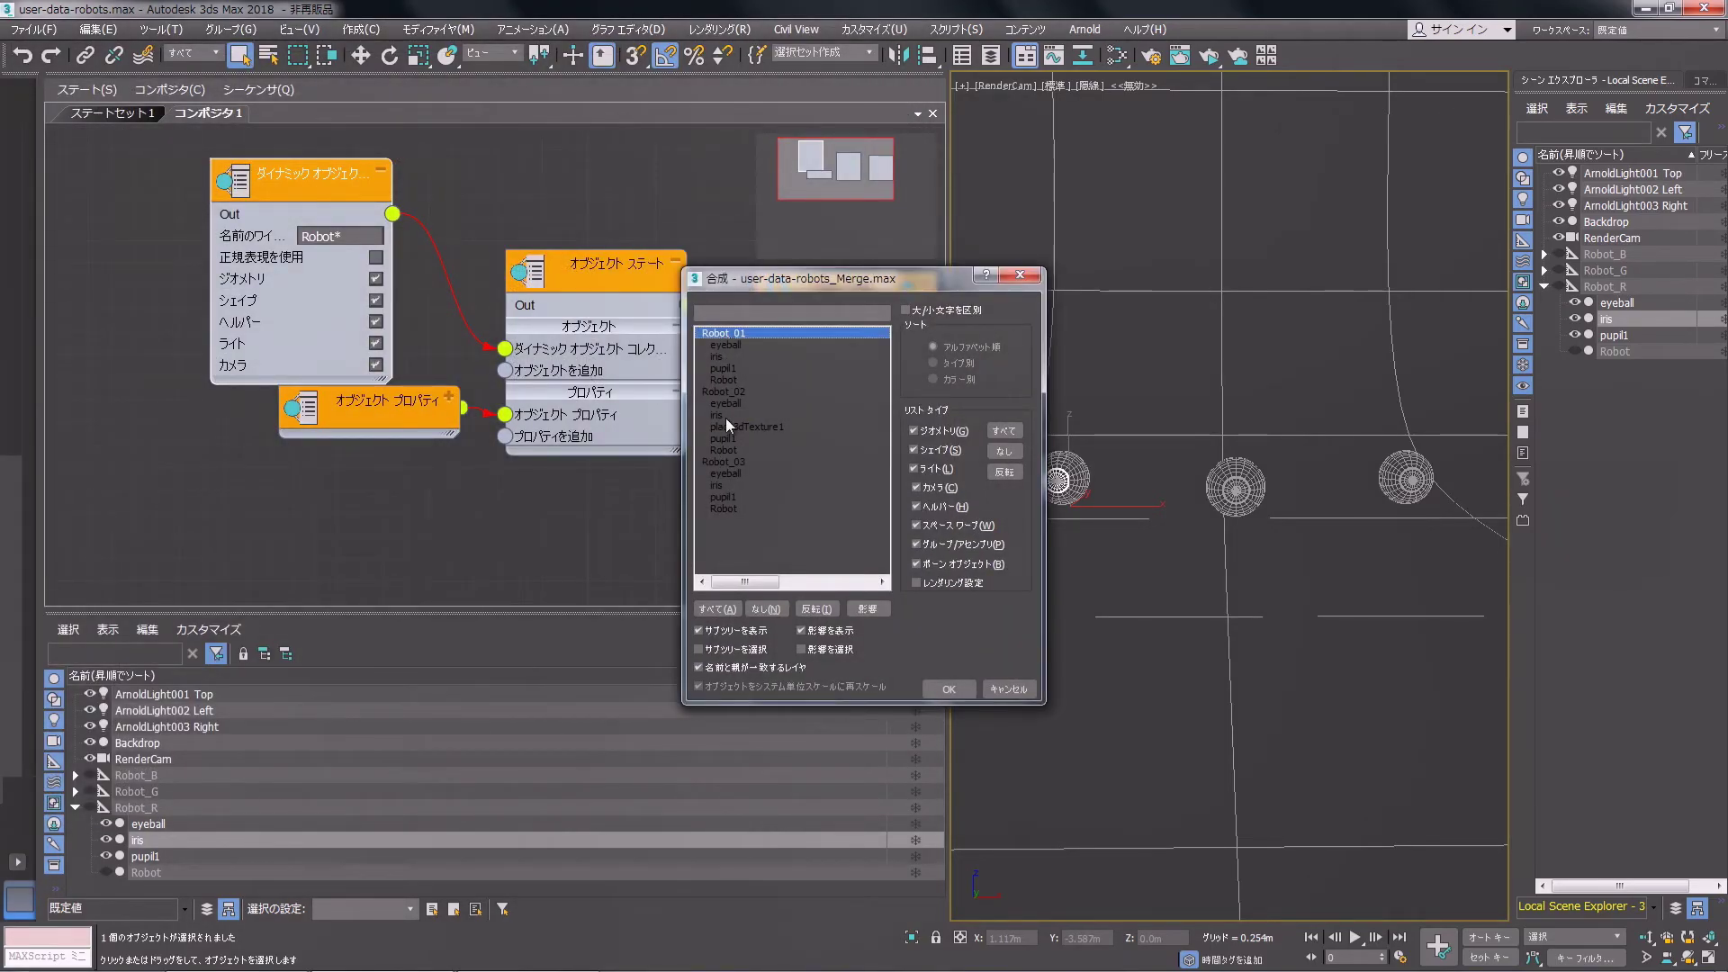
{"action": "left_click", "coordinate": [727, 504], "text": "shift"}
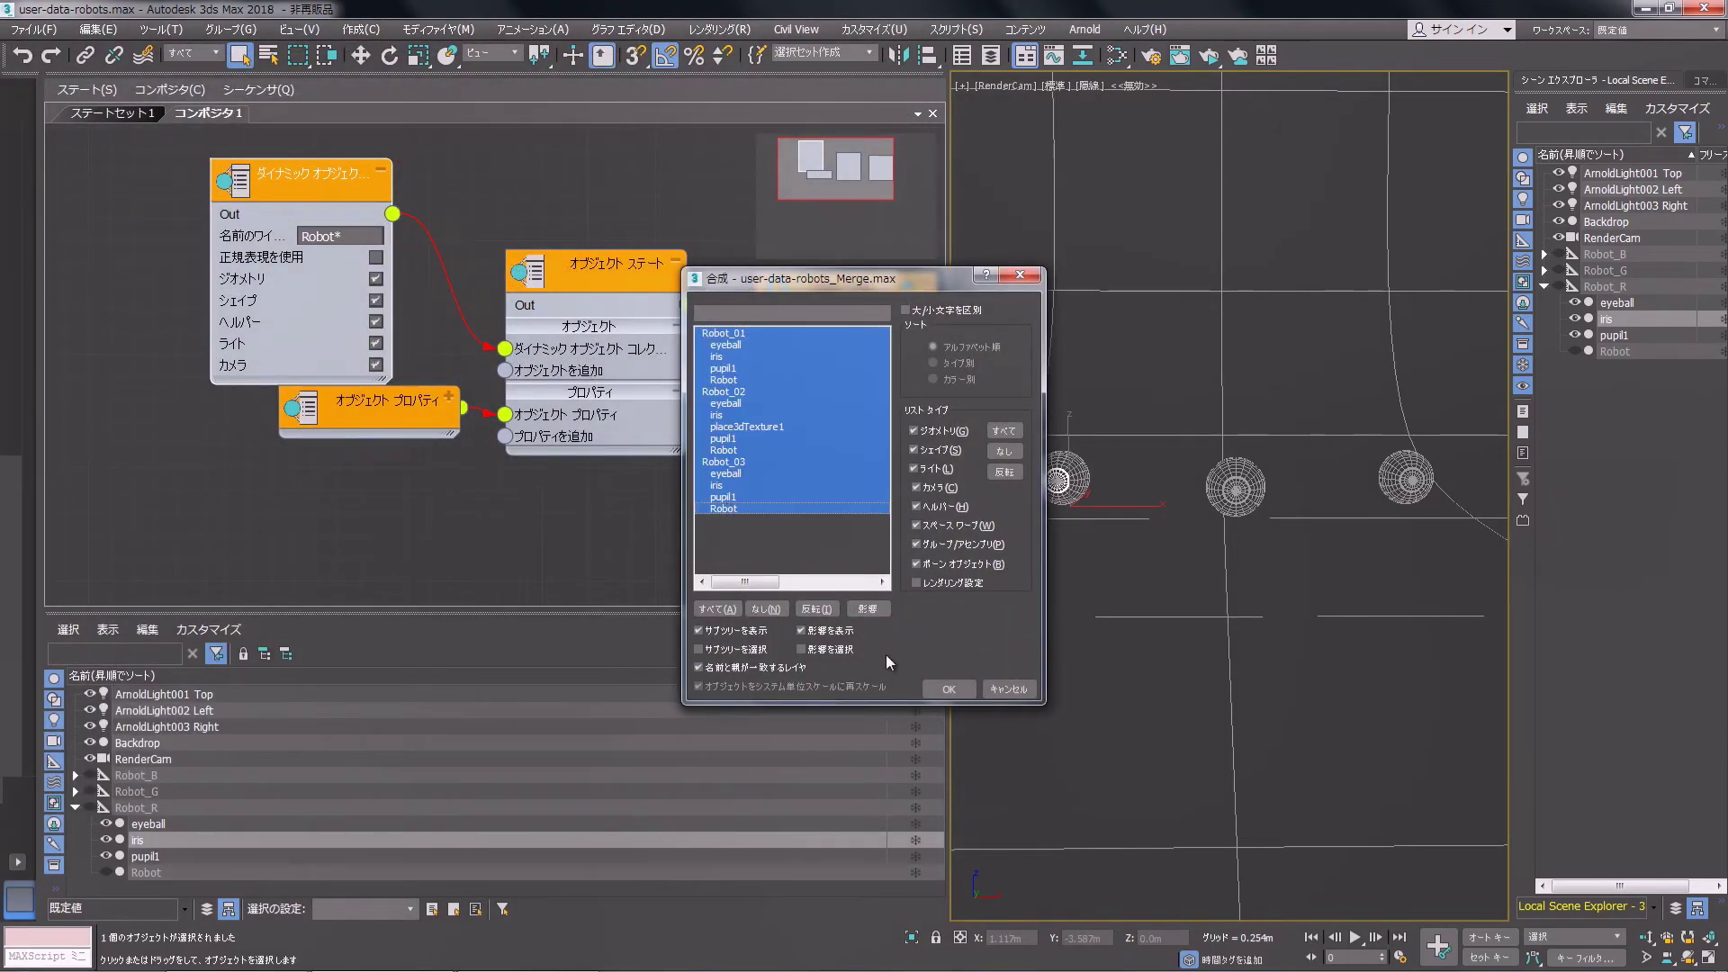
{"action": "left_click", "coordinate": [939, 690]}
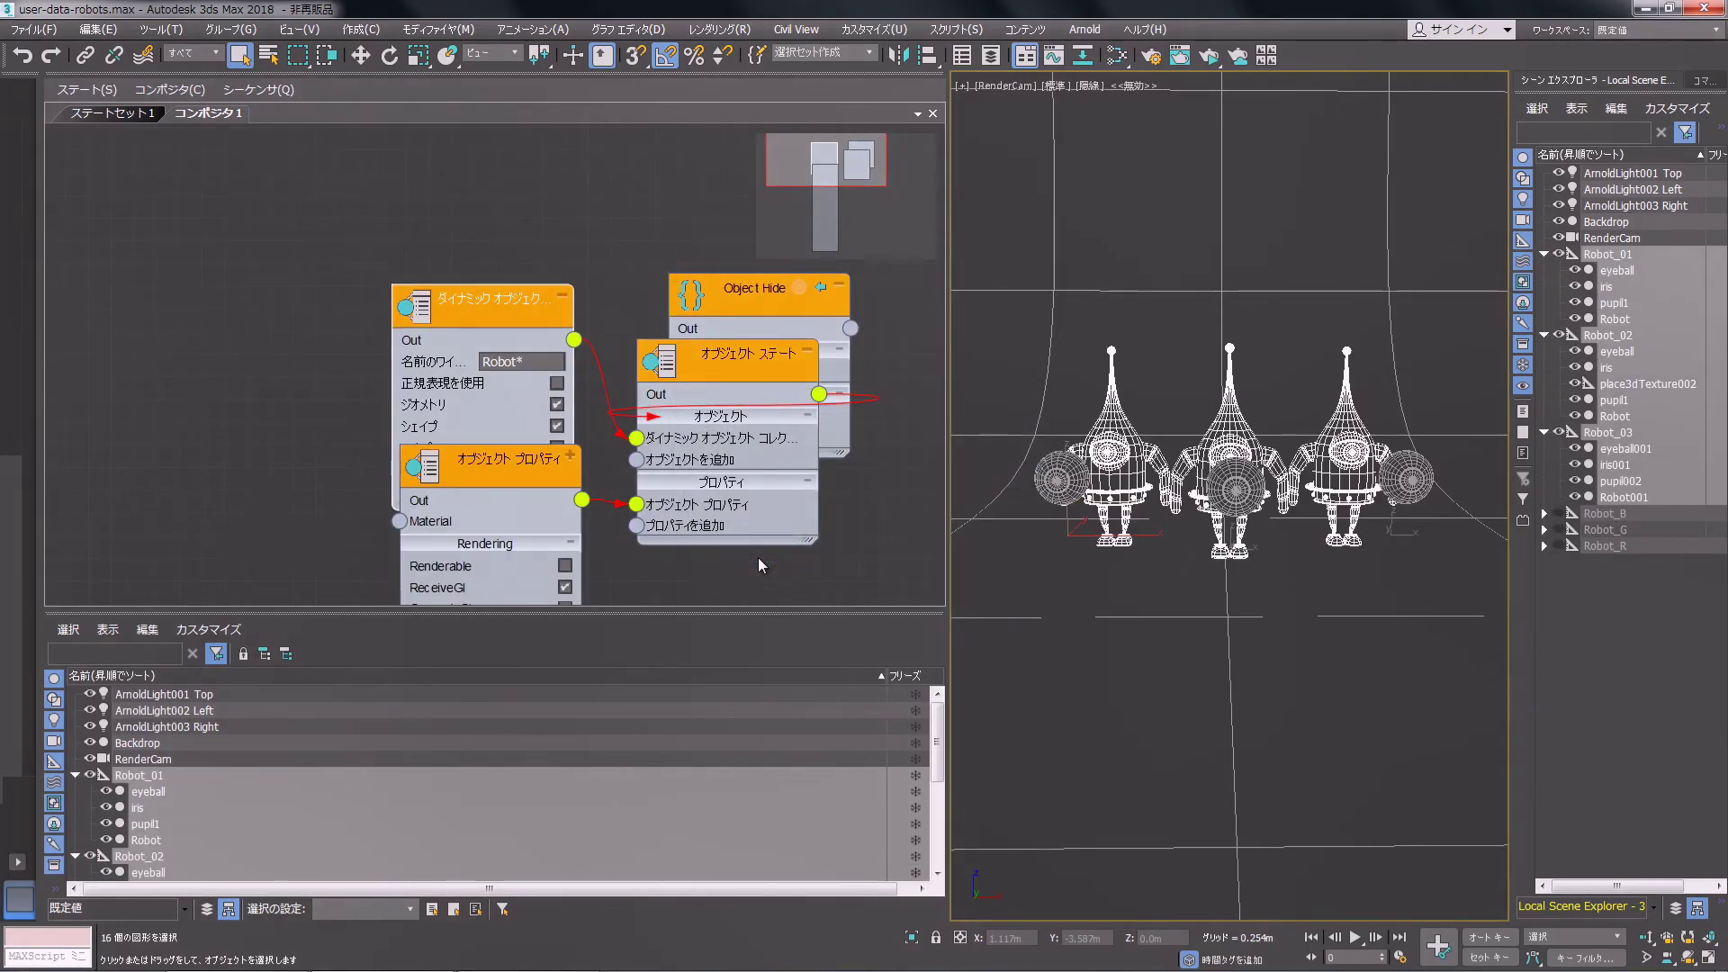
Step: Switch to Final Render, then reapply Object Hide to hide the merged robot bodies
{"action": "left_click", "coordinate": [101, 116]}
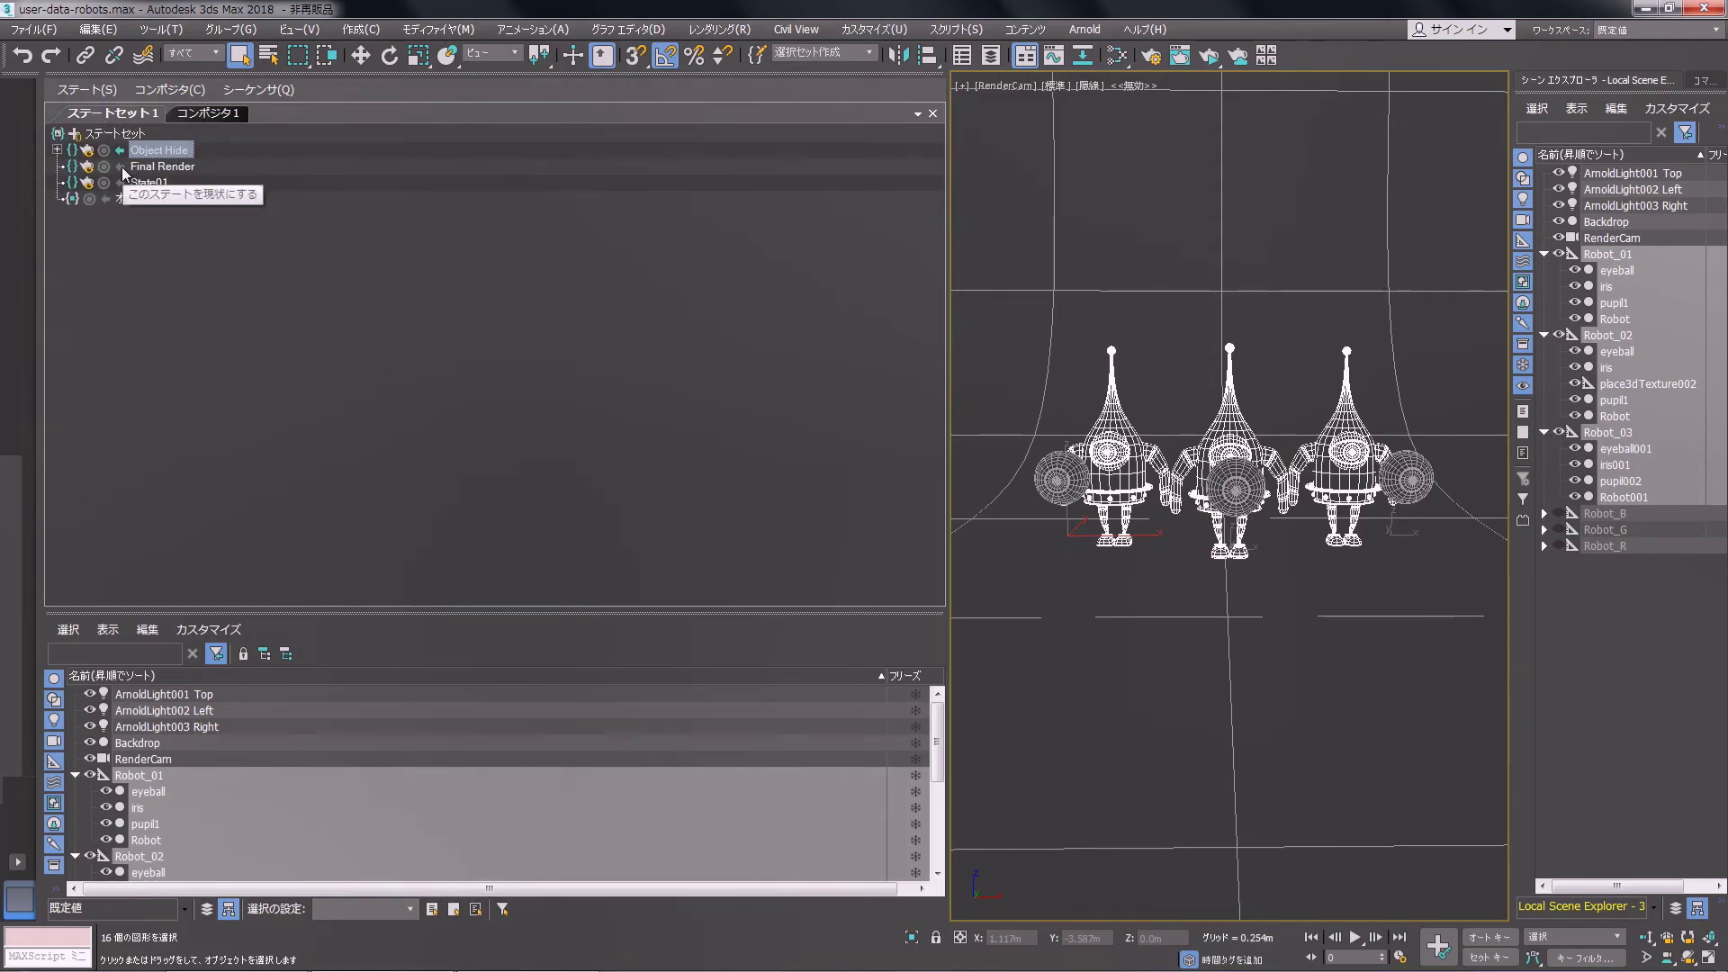
{"action": "left_click", "coordinate": [121, 169]}
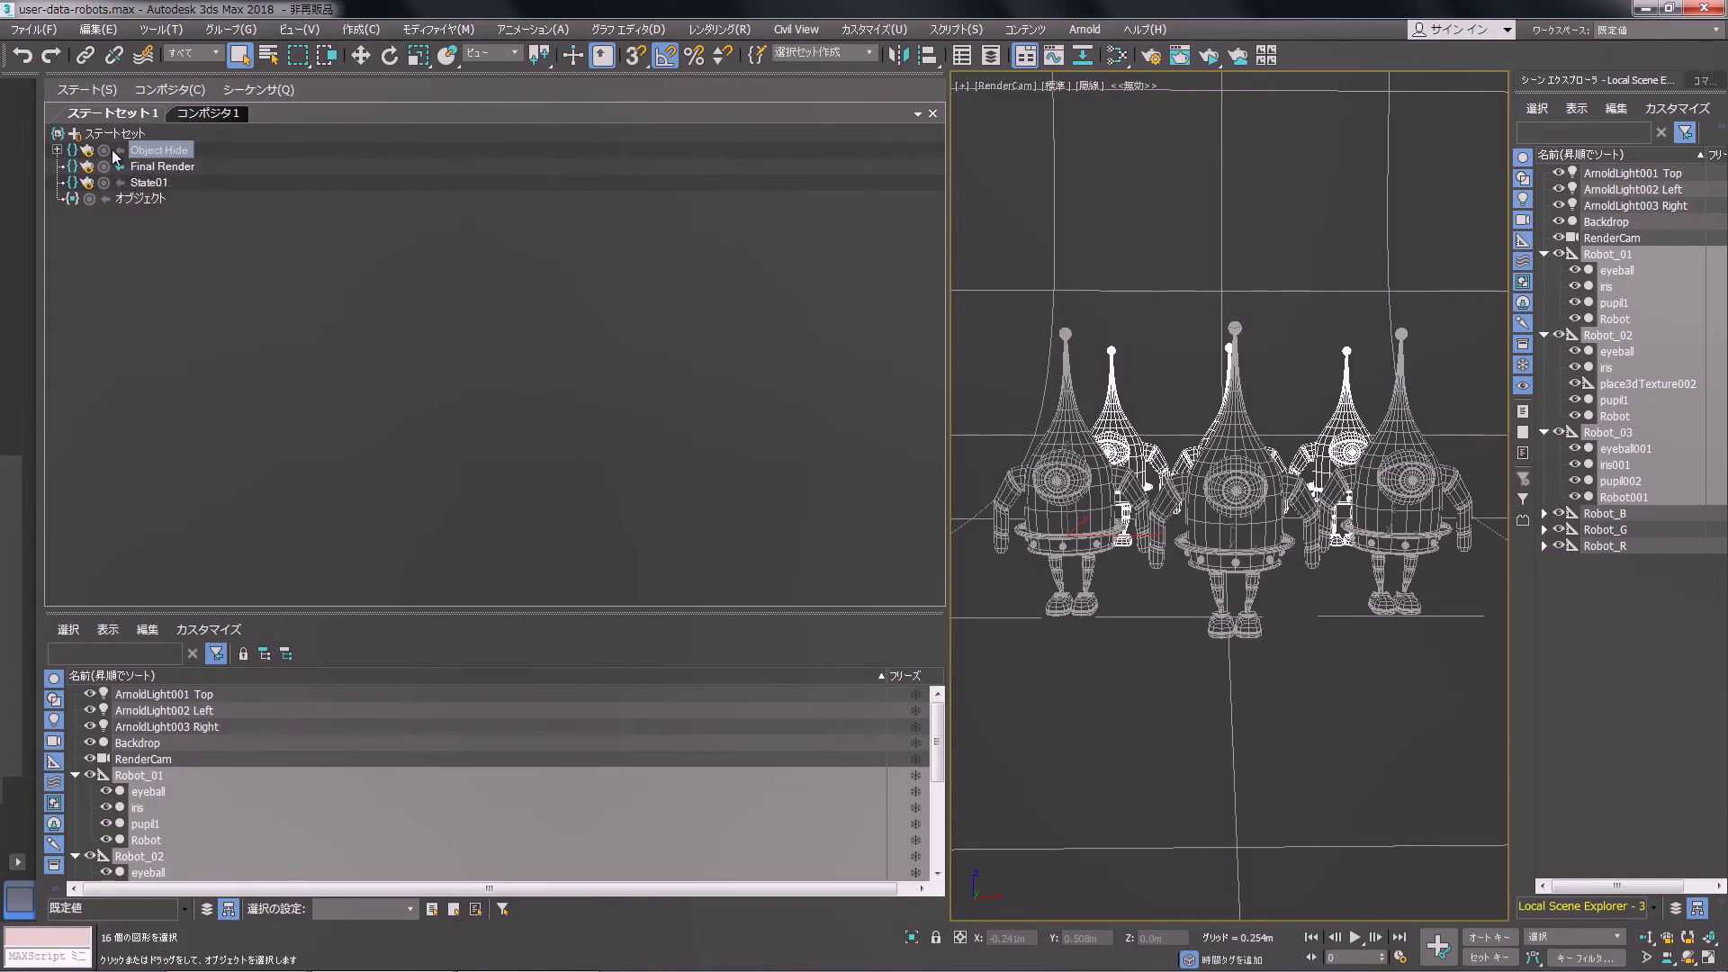
{"action": "left_click", "coordinate": [119, 151]}
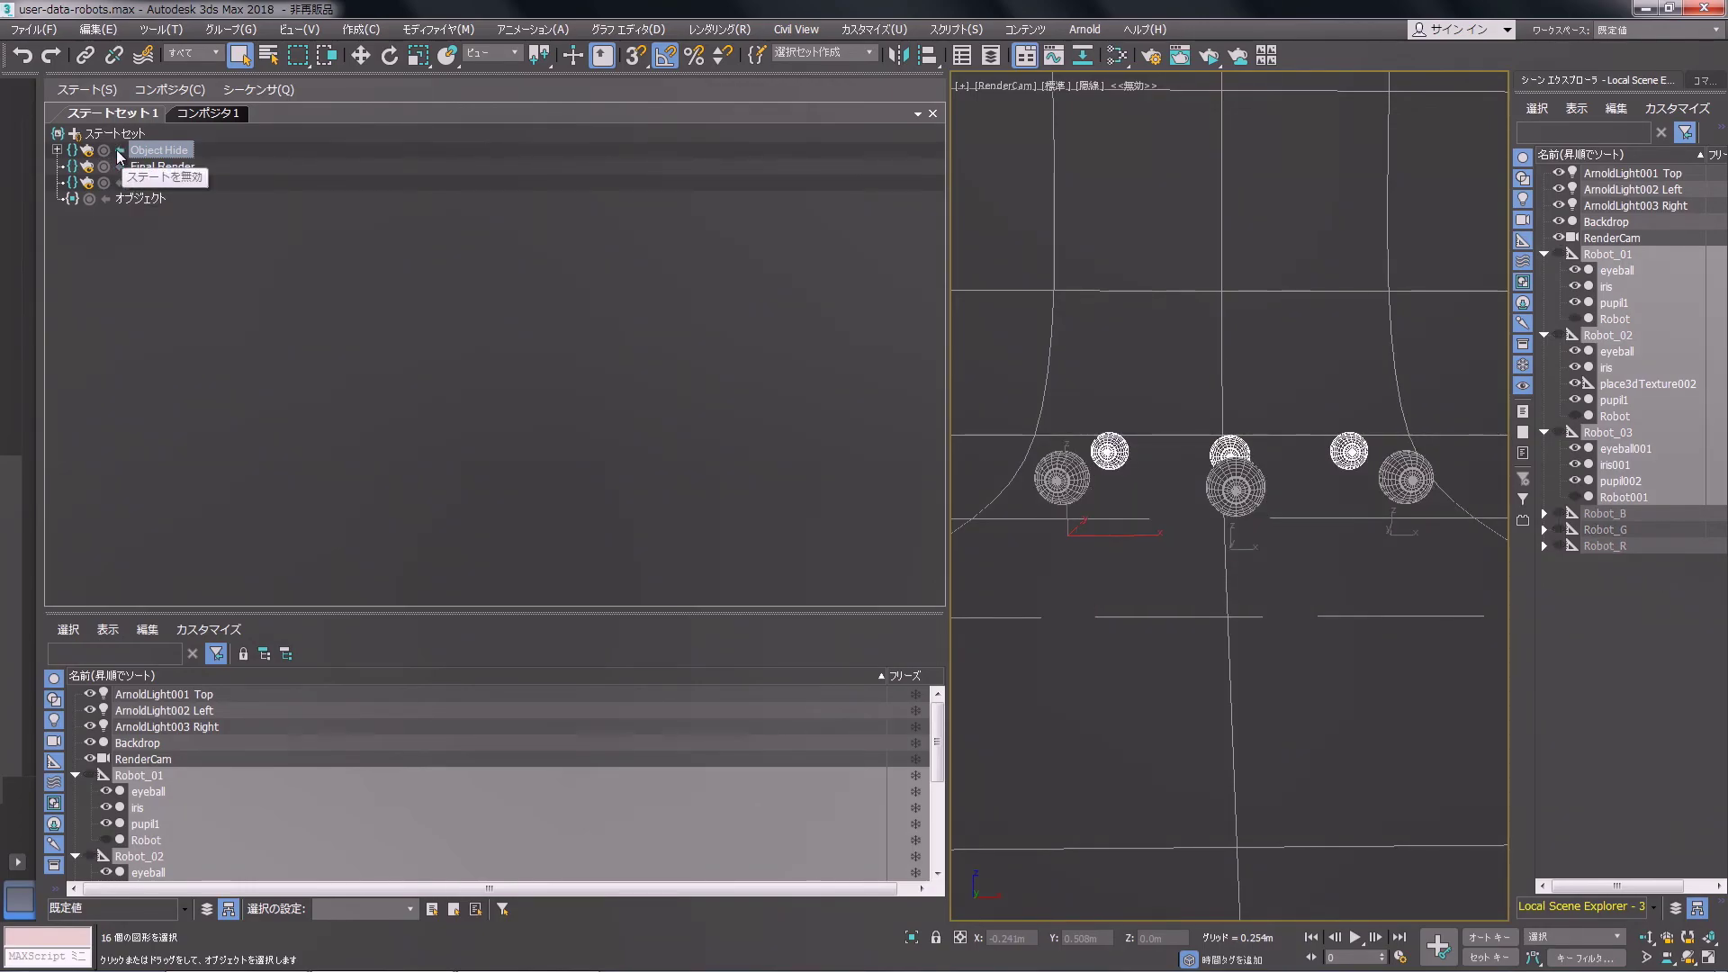